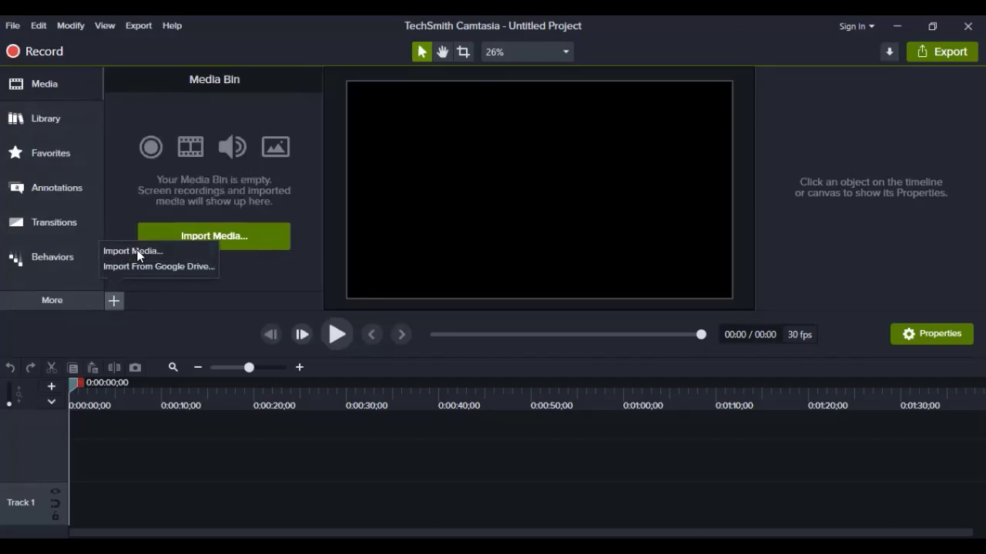
Import the 05-COVER-GUNUNG-LEMBAH video into the media bin
{"action": "left_click", "coordinate": [137, 253]}
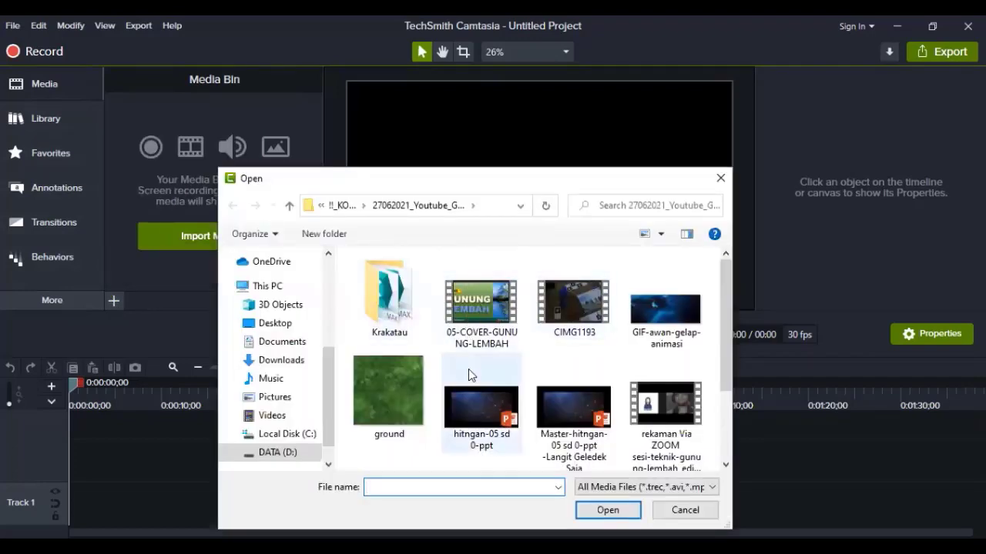
{"action": "left_click", "coordinate": [481, 311]}
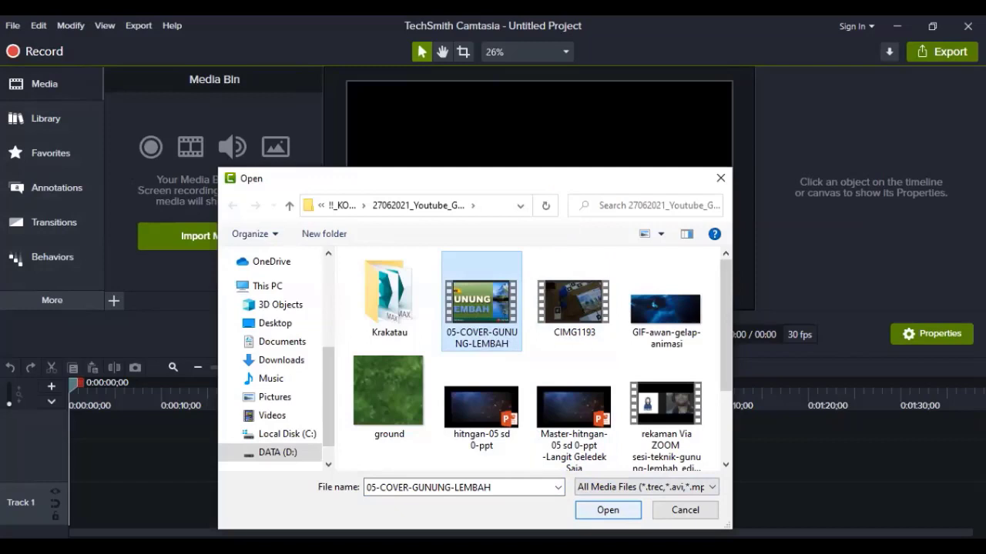
{"action": "left_click", "coordinate": [607, 509]}
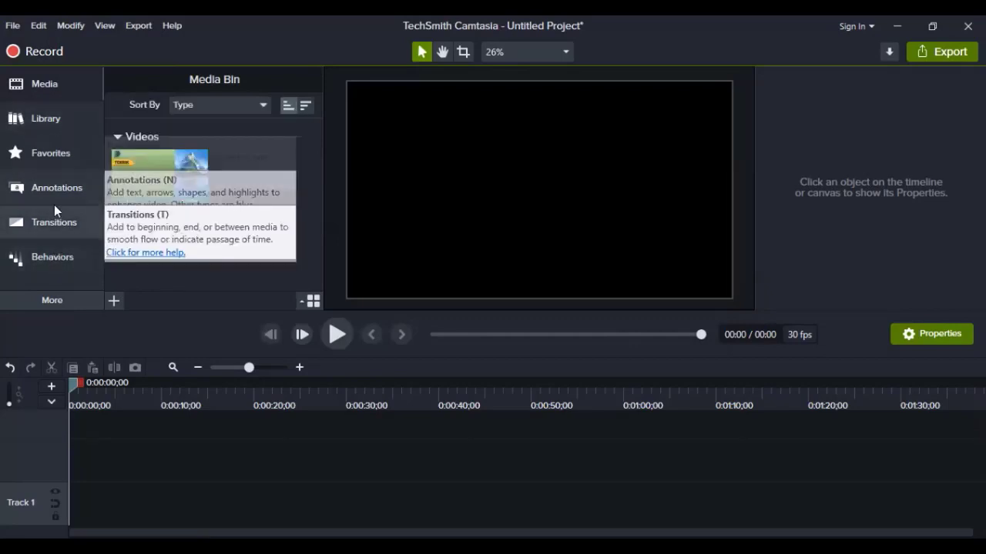
Import the audio files S0_Awal_Assalamualaikum and suara alam 4 from the parent folder into the media bin
{"action": "left_click", "coordinate": [114, 301]}
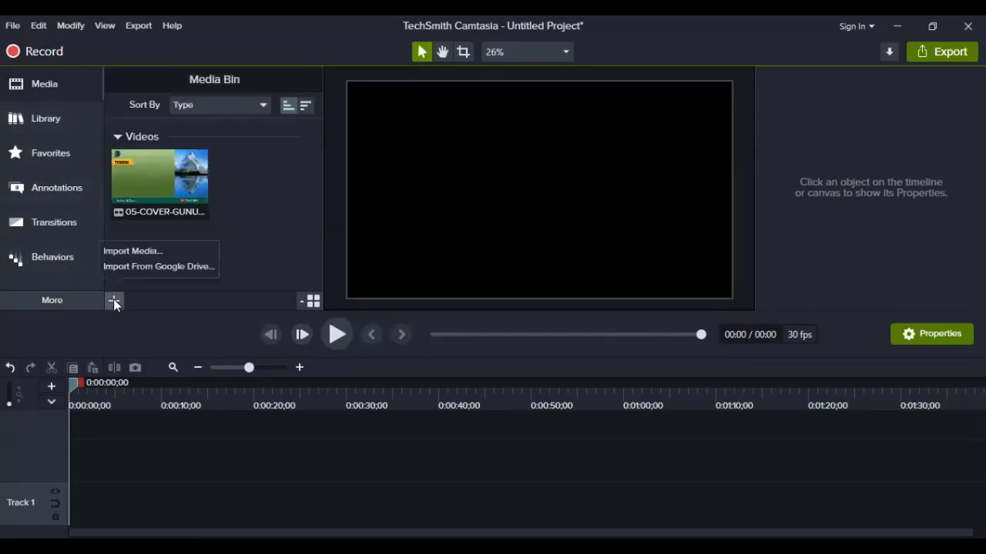
{"action": "left_click", "coordinate": [194, 255]}
{"action": "scroll", "coordinate": [634, 385], "scroll_direction": "down", "scroll_amount": 1}
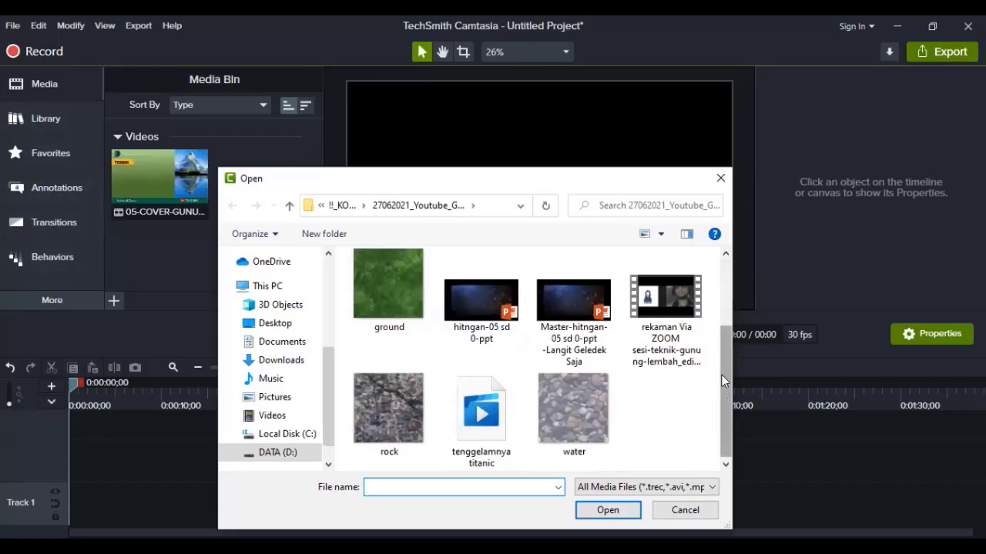
{"action": "left_click_drag", "start_coordinate": [721, 377], "coordinate": [719, 324]}
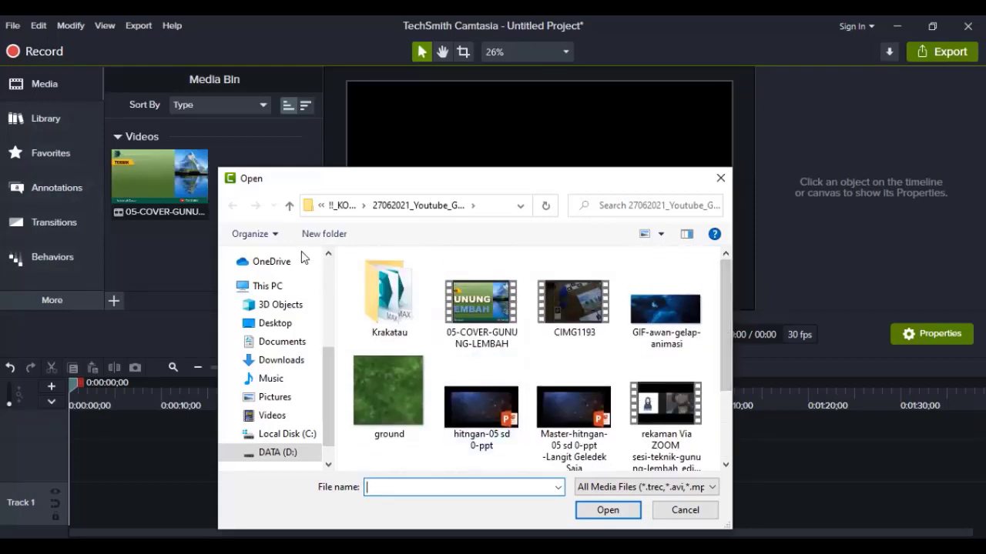
{"action": "left_click", "coordinate": [289, 205]}
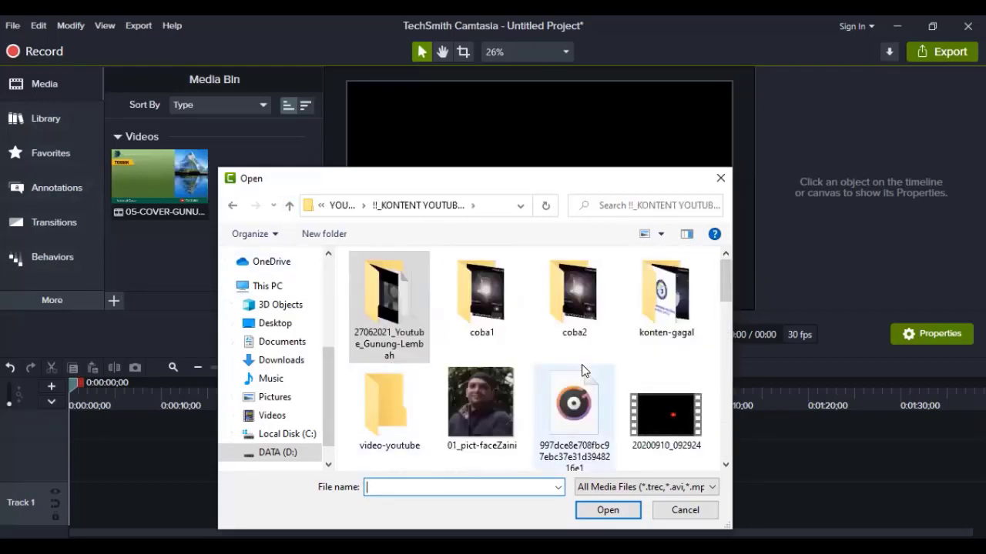
{"action": "scroll", "coordinate": [583, 371], "scroll_direction": "down", "scroll_amount": 5}
{"action": "scroll", "coordinate": [583, 371], "scroll_direction": "down", "scroll_amount": 5}
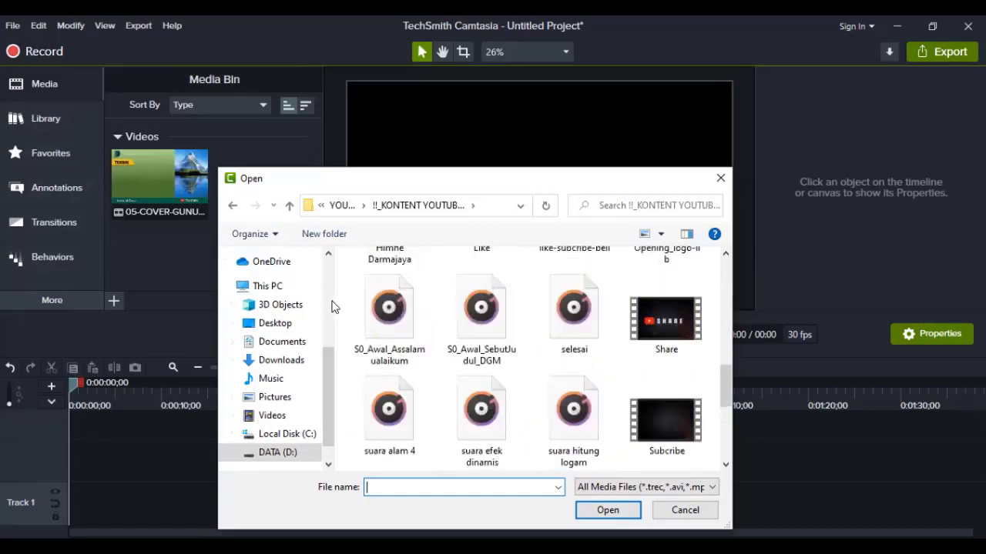
{"action": "left_click", "coordinate": [387, 322]}
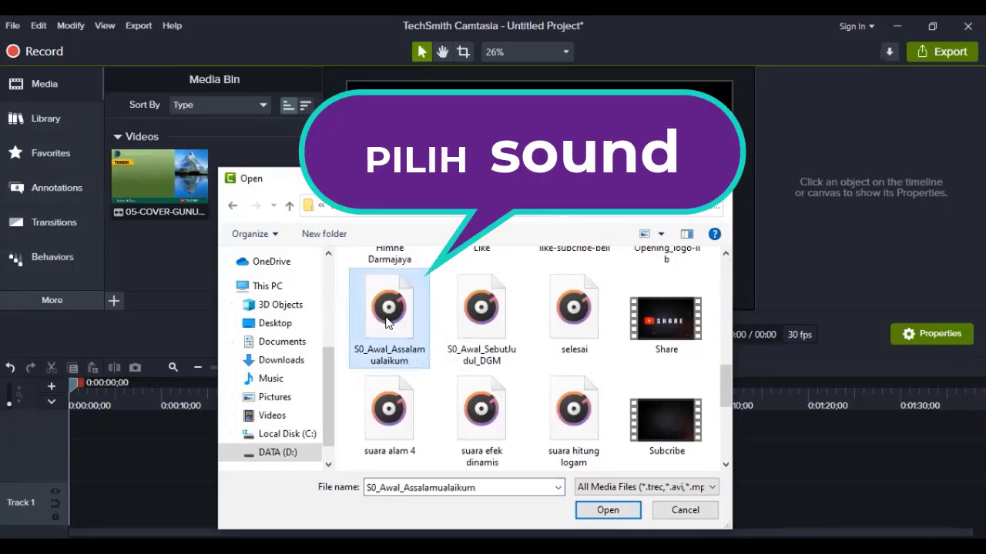
{"action": "left_click", "coordinate": [391, 424], "text": "ctrl"}
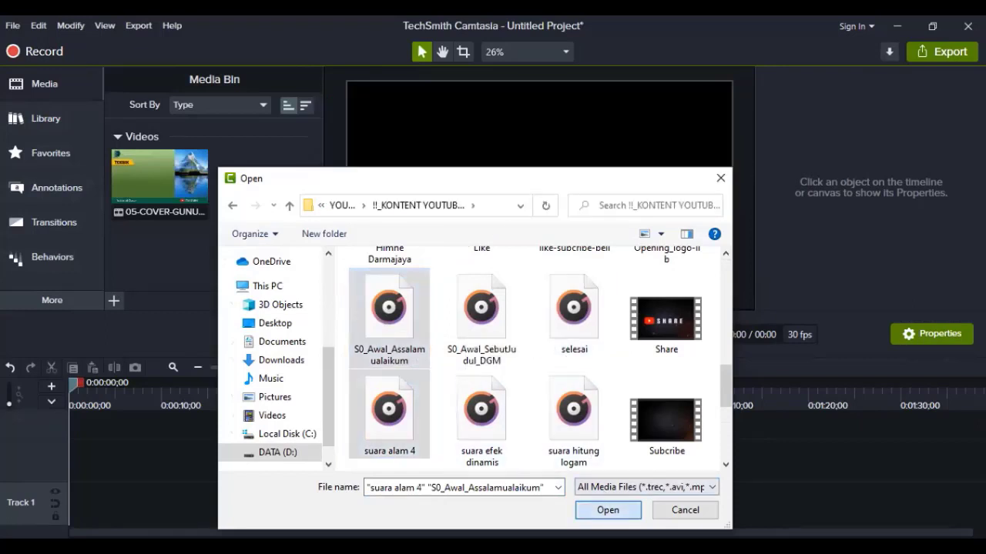
{"action": "left_click", "coordinate": [607, 510]}
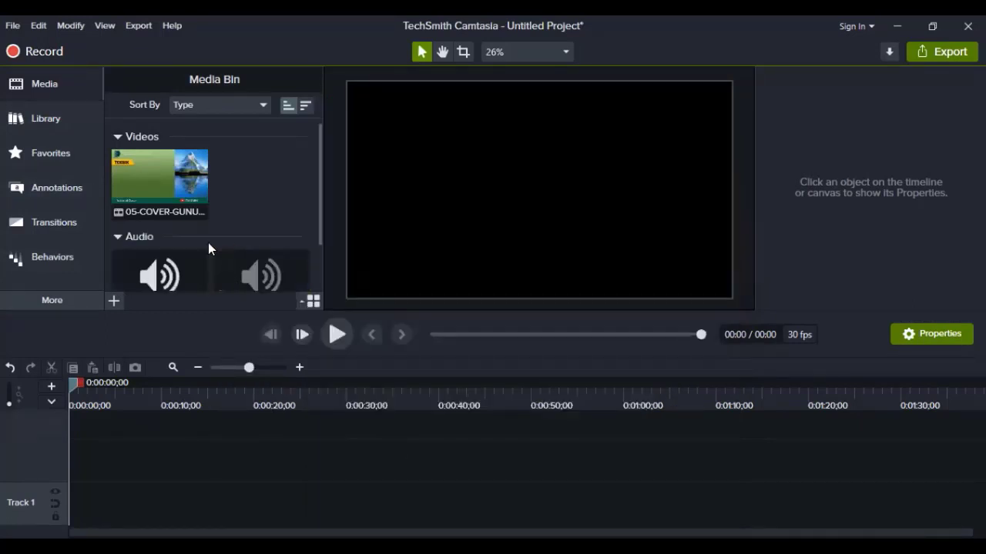
{"action": "scroll", "coordinate": [205, 238], "scroll_direction": "down", "scroll_amount": 1}
{"action": "scroll", "coordinate": [169, 228], "scroll_direction": "up", "scroll_amount": 1}
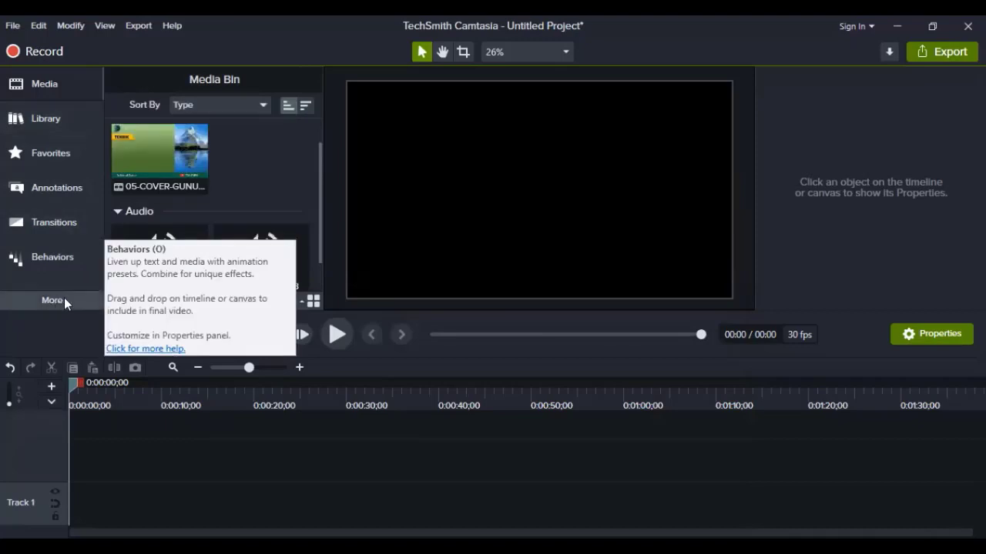
Import the countdown video "Hitung Mundur-05 sd 0 New" into the media bin
{"action": "left_click", "coordinate": [114, 301]}
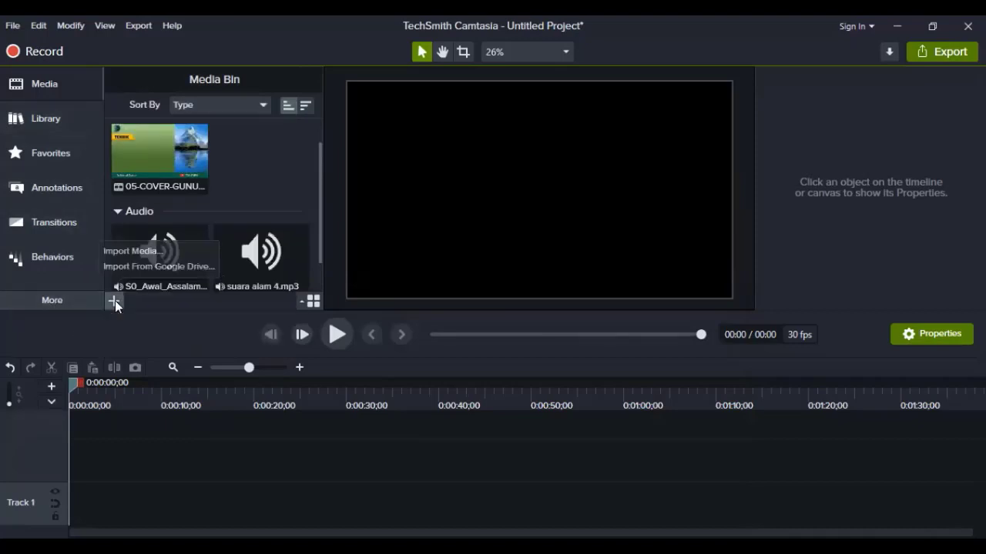
{"action": "left_click", "coordinate": [127, 252]}
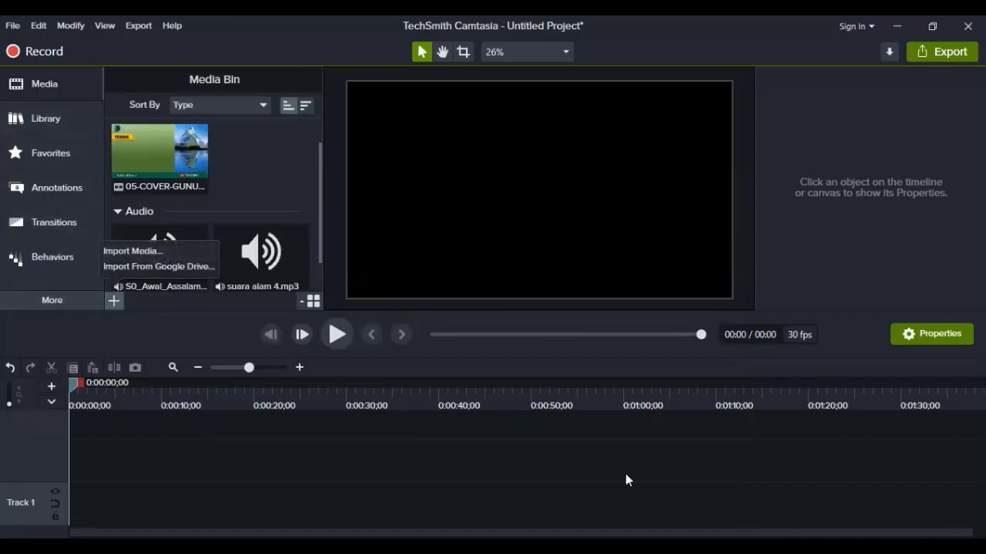
{"action": "scroll", "coordinate": [596, 416], "scroll_direction": "down", "scroll_amount": 5}
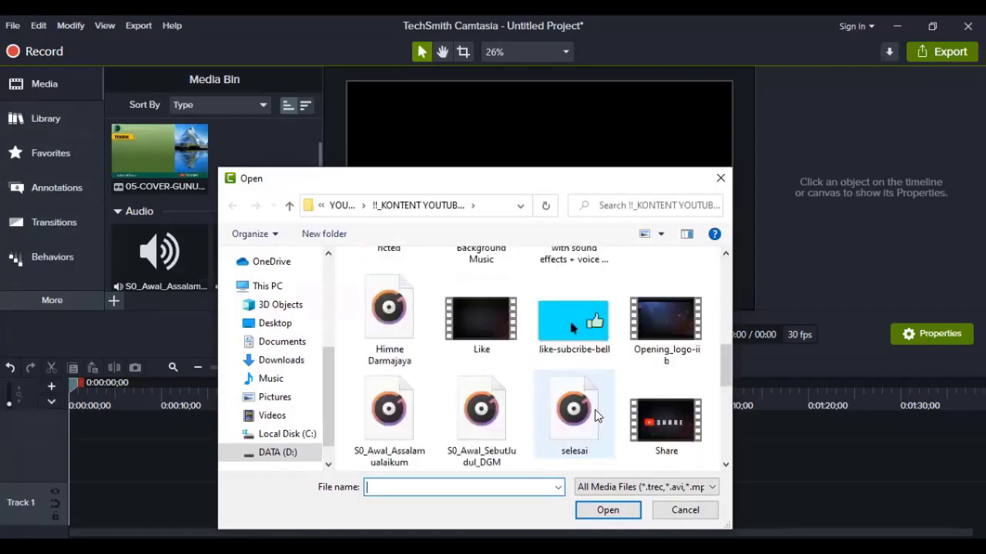
{"action": "scroll", "coordinate": [595, 416], "scroll_direction": "down", "scroll_amount": 5}
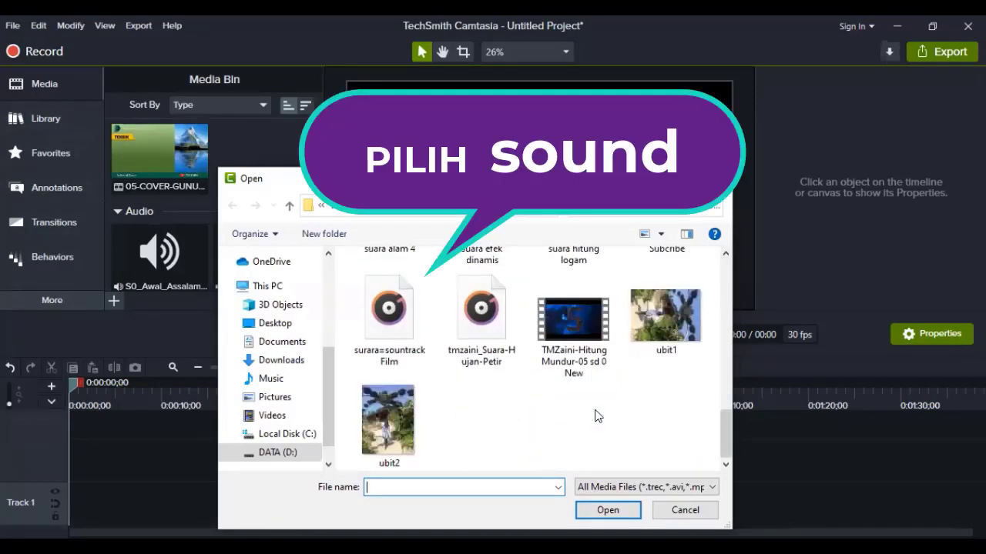
{"action": "left_click", "coordinate": [574, 325]}
{"action": "left_click", "coordinate": [606, 511]}
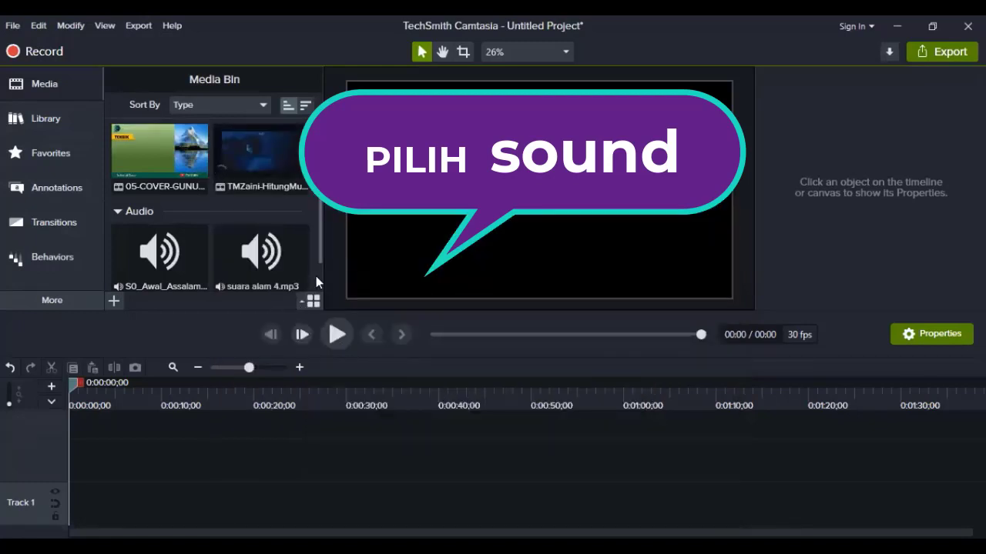
{"action": "scroll", "coordinate": [316, 282], "scroll_direction": "down", "scroll_amount": 2}
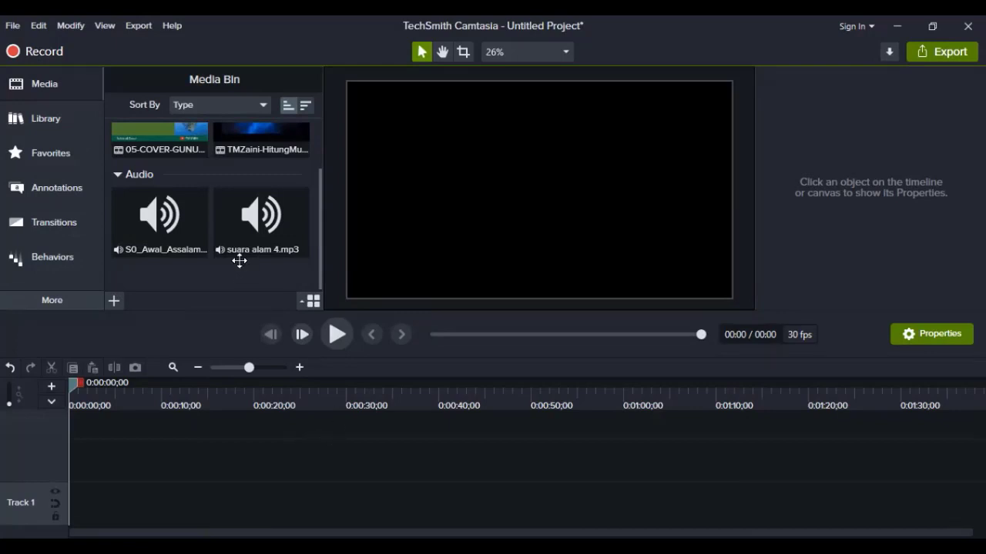
{"action": "scroll", "coordinate": [237, 260], "scroll_direction": "up", "scroll_amount": 2}
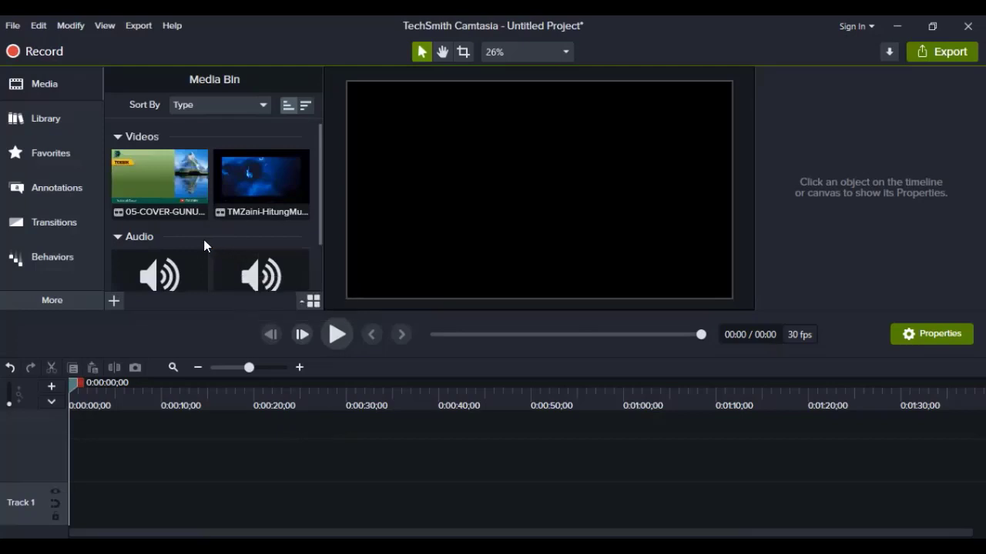
Start another media import and select only the 20200910_092924 video
{"action": "left_click", "coordinate": [114, 301]}
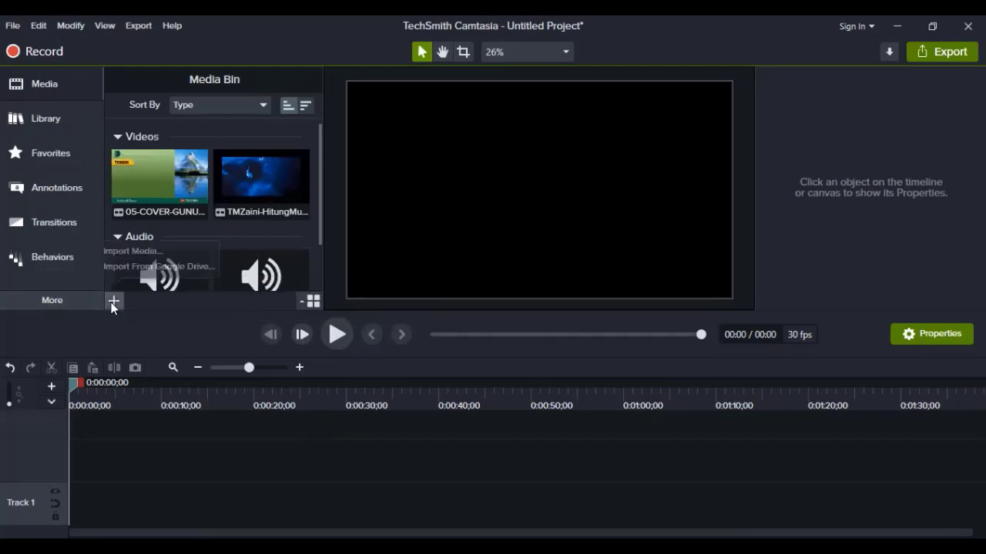
{"action": "left_click", "coordinate": [130, 252]}
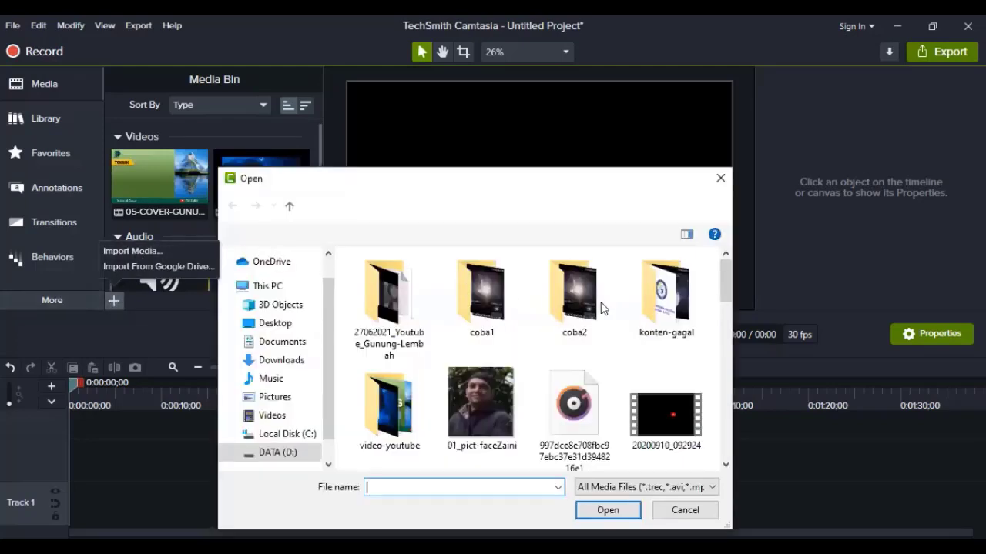
{"action": "scroll", "coordinate": [493, 339], "scroll_direction": "down", "scroll_amount": 2}
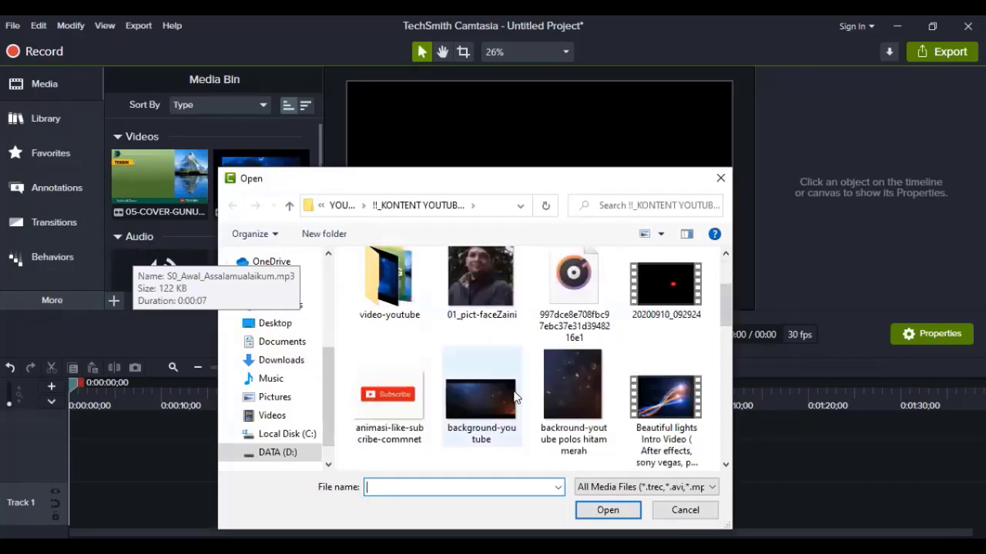
{"action": "left_click", "coordinate": [683, 300]}
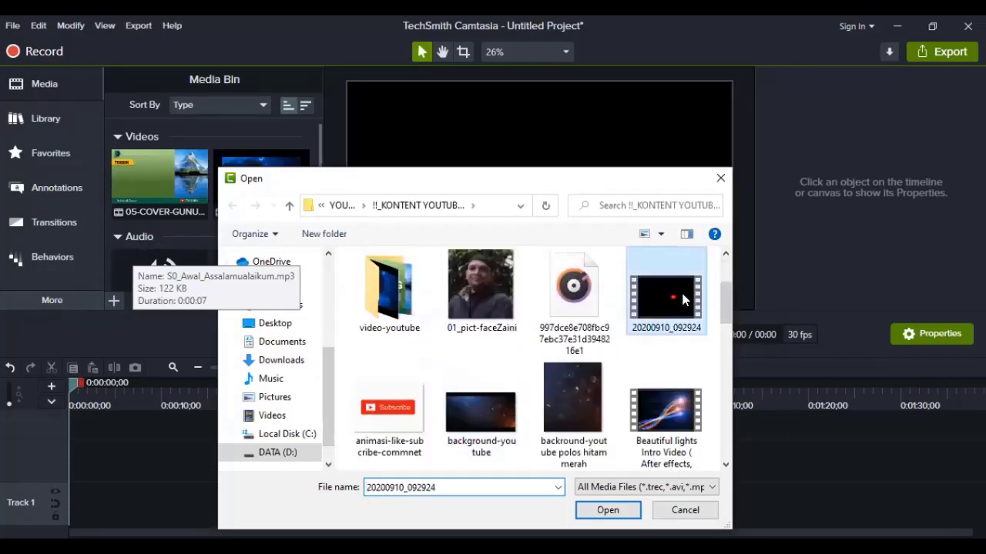
{"action": "left_click", "coordinate": [481, 431], "text": "ctrl"}
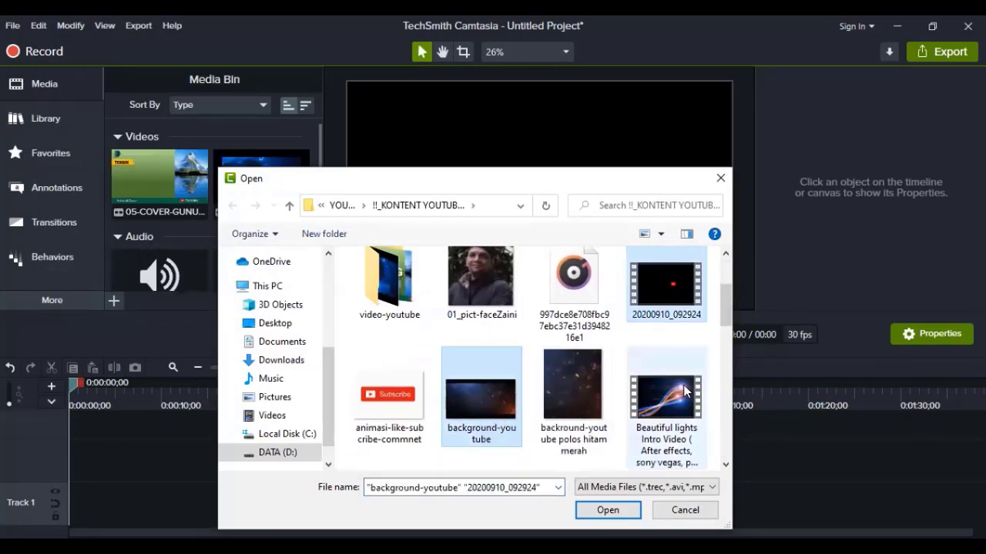
{"action": "left_click", "coordinate": [492, 402], "text": "ctrl"}
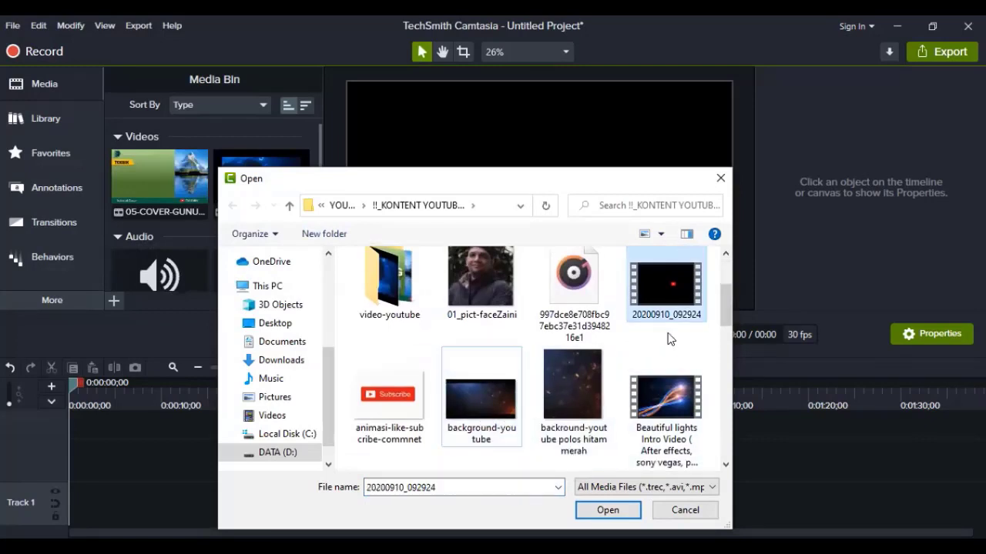
Add the Opening_logo-iib and Like videos and the Himne Darmajaya audio to the import selection
{"action": "scroll", "coordinate": [724, 325], "scroll_direction": "down", "scroll_amount": 2}
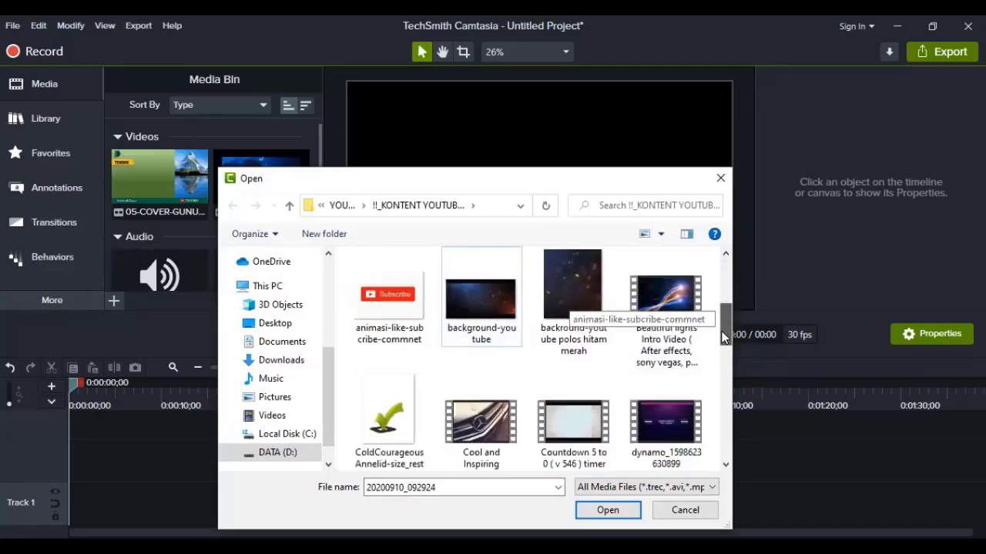
{"action": "scroll", "coordinate": [721, 343], "scroll_direction": "down", "scroll_amount": 1}
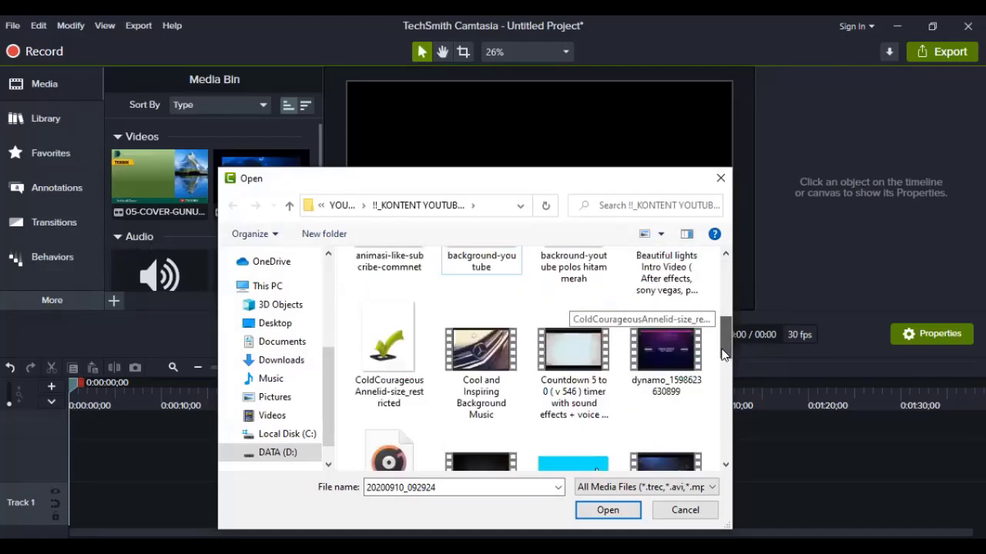
{"action": "scroll", "coordinate": [719, 353], "scroll_direction": "down", "scroll_amount": 1}
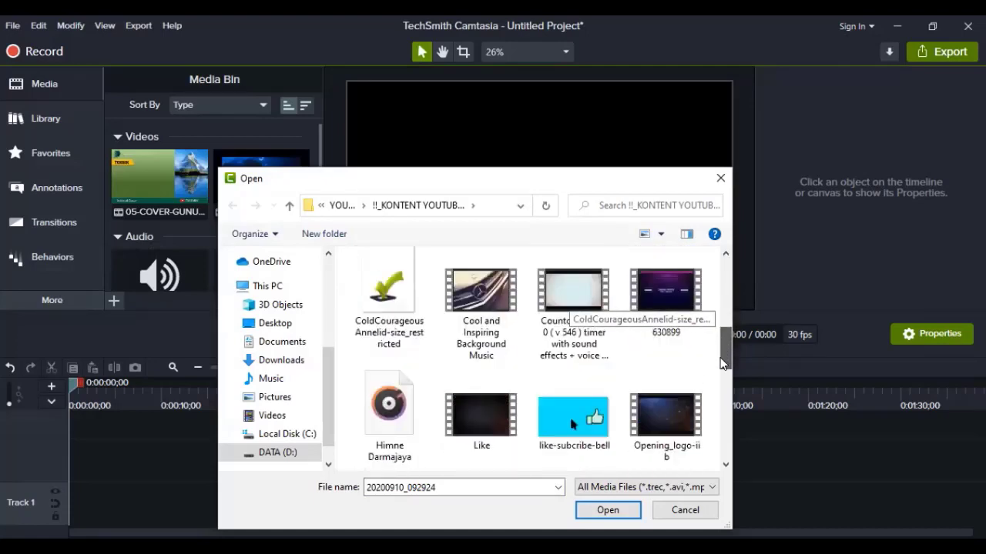
{"action": "scroll", "coordinate": [720, 353], "scroll_direction": "down", "scroll_amount": 1}
{"action": "left_click", "coordinate": [668, 389], "text": "ctrl"}
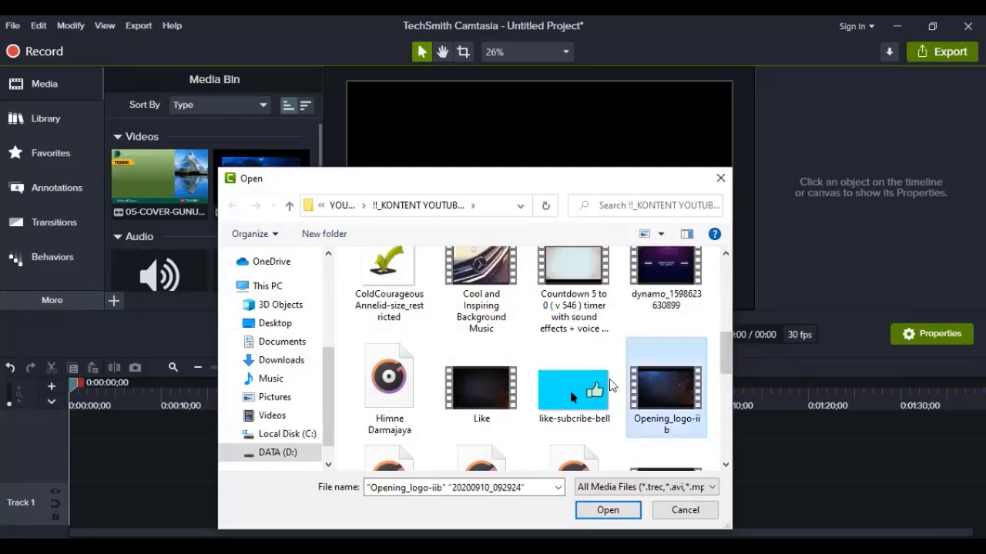
{"action": "left_click", "coordinate": [487, 404], "text": "ctrl"}
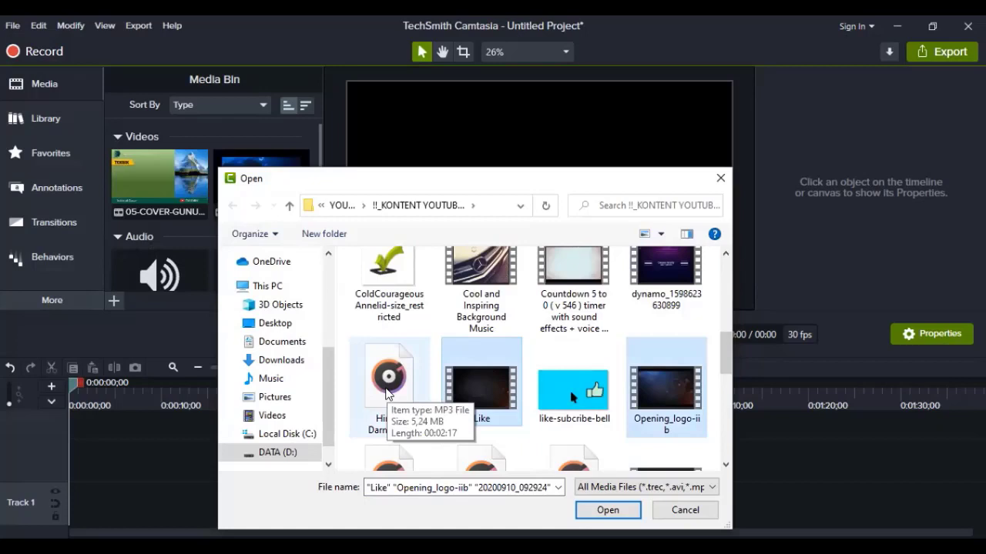
{"action": "left_click", "coordinate": [387, 394], "text": "ctrl"}
Add the Share and Subcribe videos and the selesai and Suara-Hujan-Petir audio files to the selection and import everything into the media bin
{"action": "scroll", "coordinate": [727, 361], "scroll_direction": "down", "scroll_amount": 1}
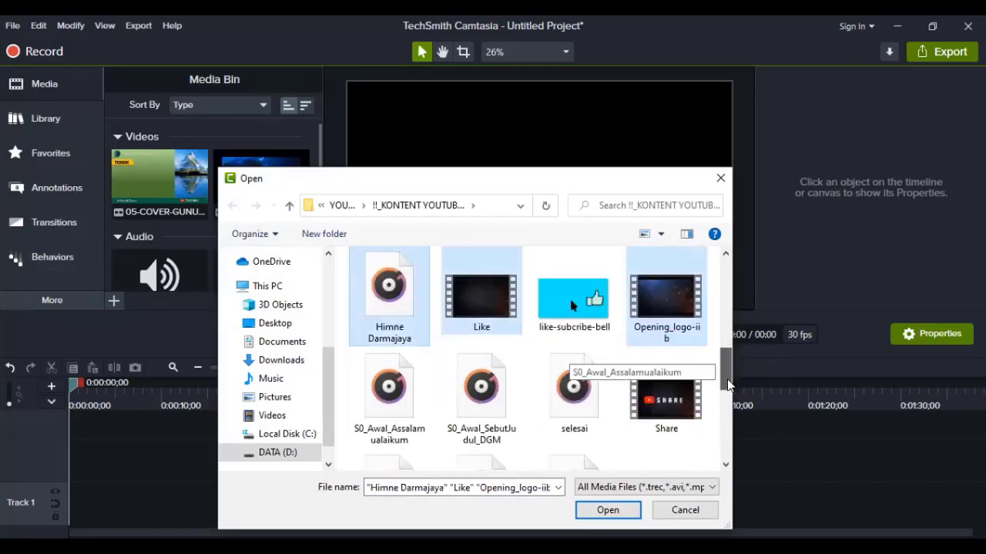
{"action": "left_click_drag", "start_coordinate": [729, 385], "coordinate": [728, 405]}
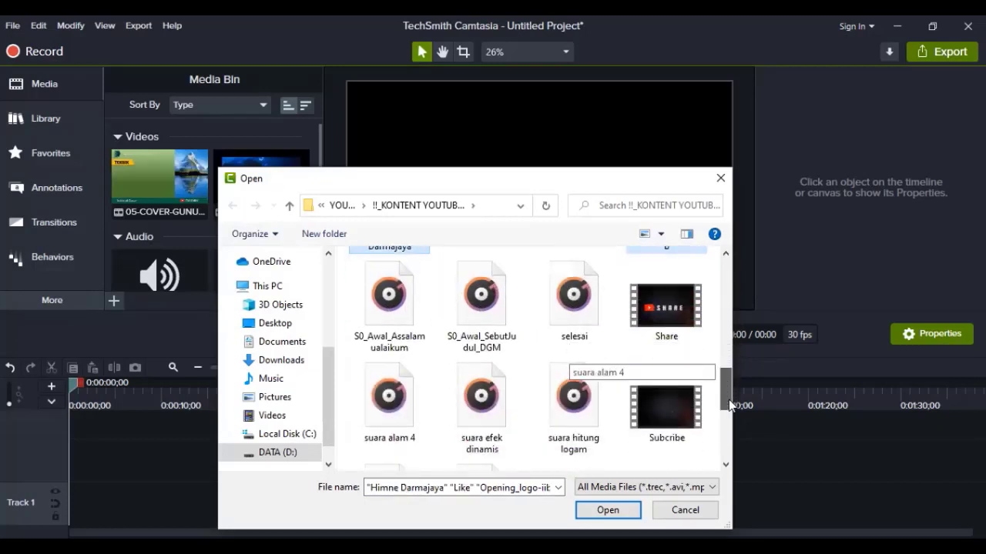
{"action": "left_click", "coordinate": [666, 308], "text": "ctrl"}
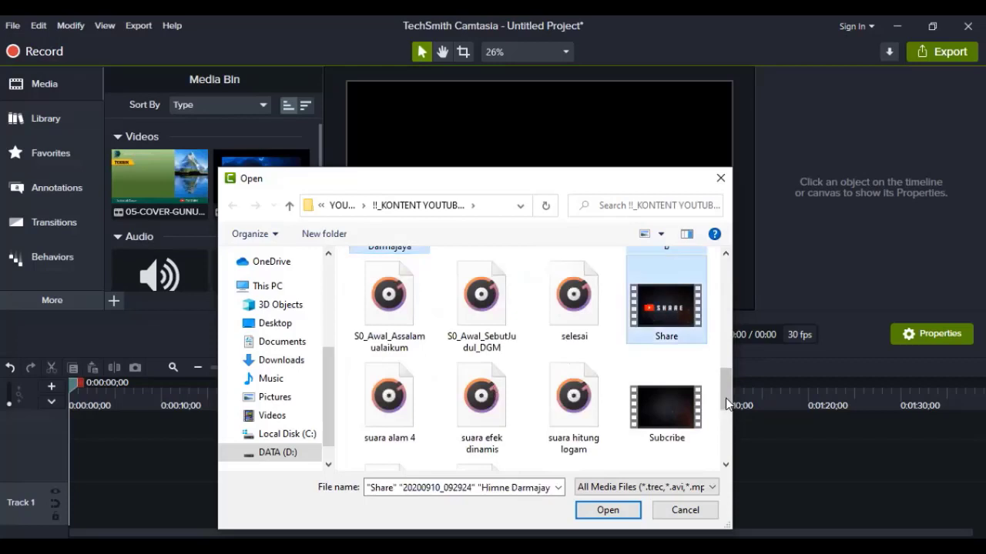
{"action": "left_click", "coordinate": [574, 311], "text": "ctrl"}
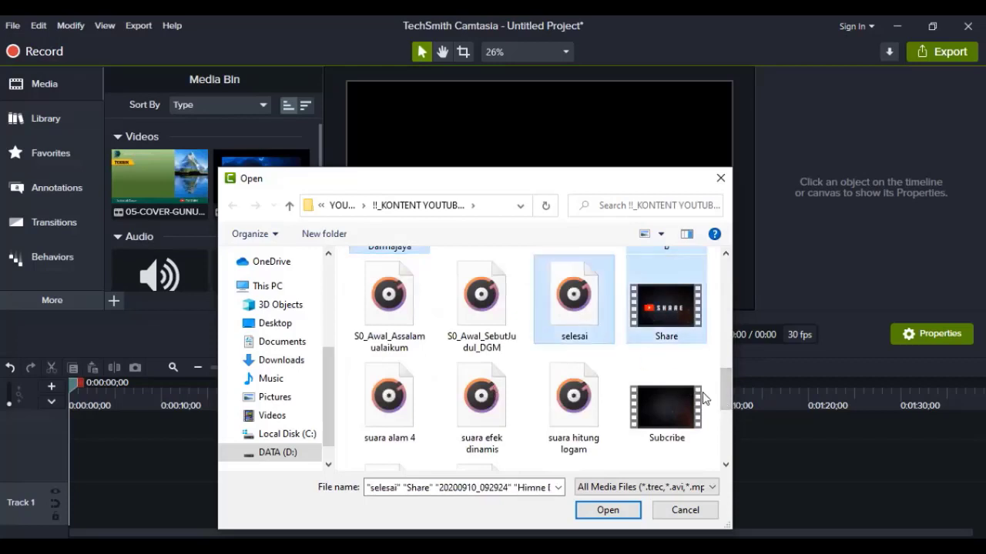
{"action": "left_click_drag", "start_coordinate": [726, 389], "coordinate": [725, 413]}
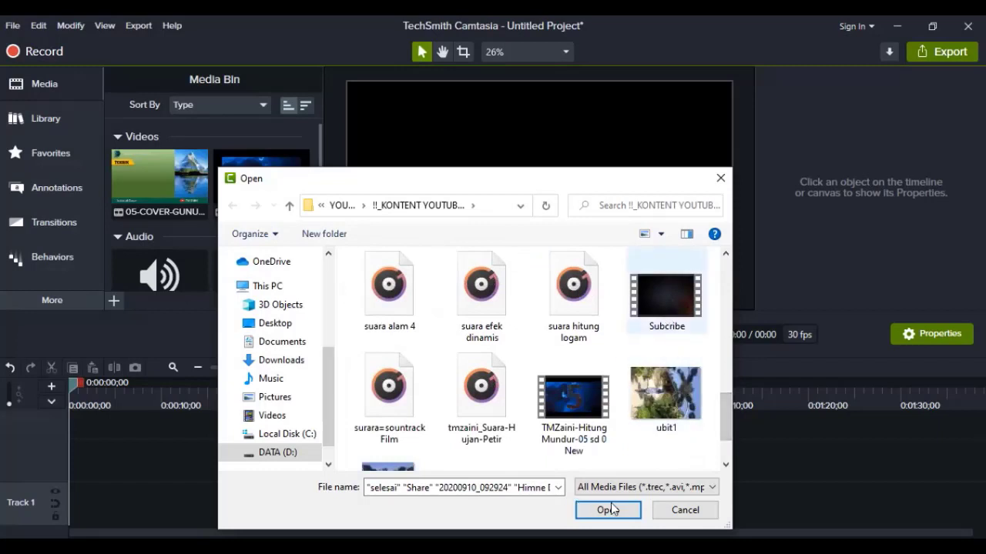
{"action": "left_click", "coordinate": [489, 406], "text": "ctrl"}
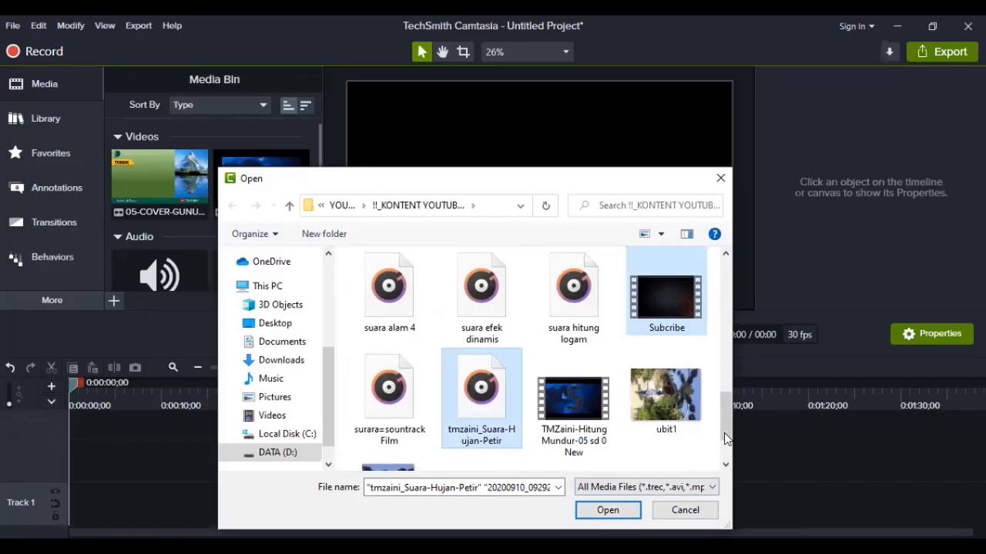
{"action": "left_click", "coordinate": [606, 509]}
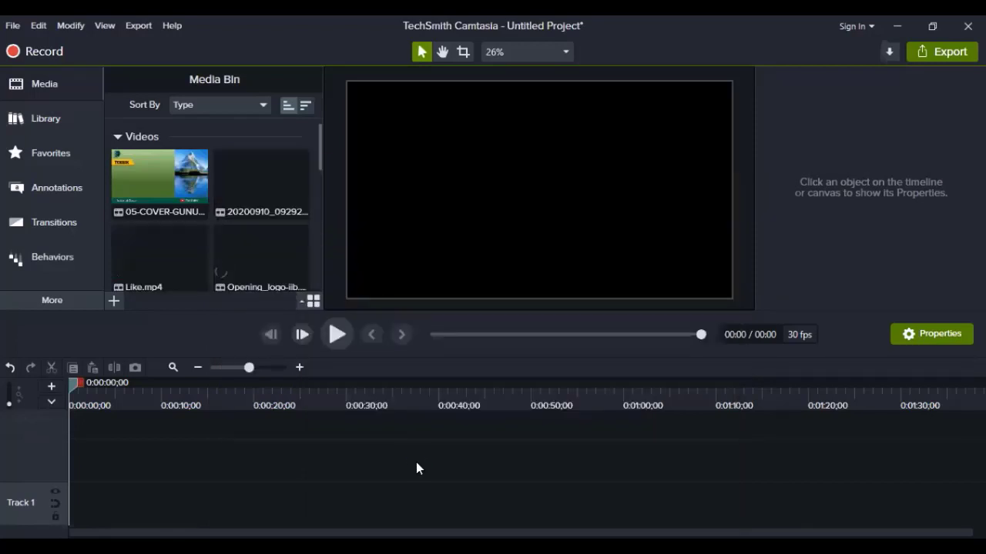
Add two more tracks above Track 1 on the timeline
{"action": "left_click", "coordinate": [166, 185]}
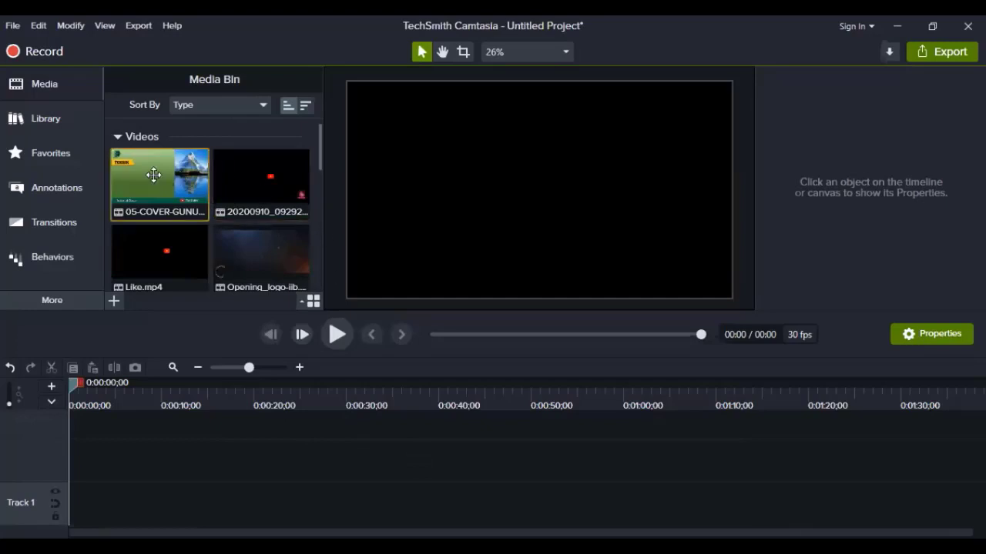
{"action": "left_click", "coordinate": [222, 151]}
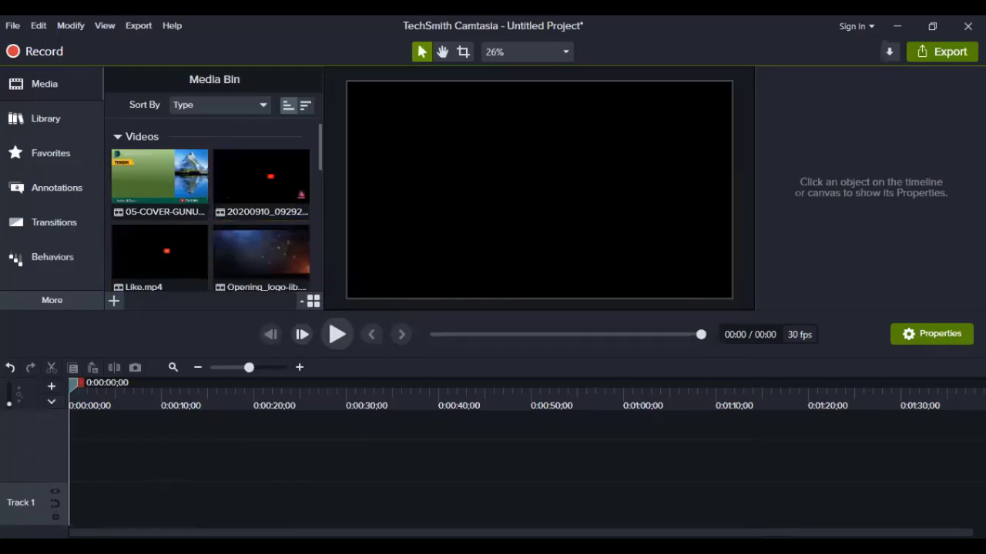
{"action": "left_click", "coordinate": [51, 386]}
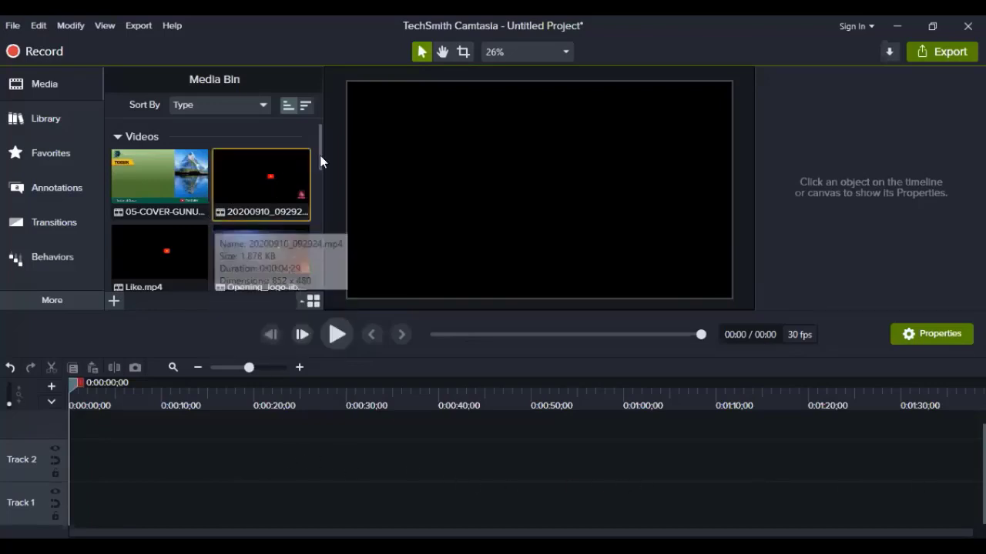
{"action": "mouse_move", "coordinate": [320, 155]}
{"action": "left_mouse_down"}
{"action": "mouse_move", "coordinate": [316, 273]}
{"action": "mouse_move", "coordinate": [320, 146]}
{"action": "mouse_move", "coordinate": [306, 150]}
{"action": "left_mouse_up"}
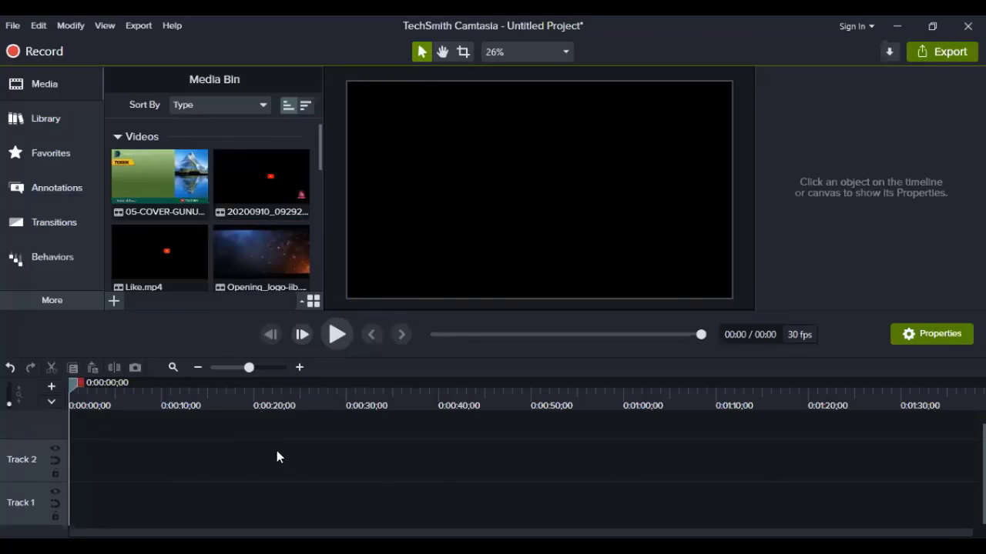
{"action": "left_click", "coordinate": [50, 385]}
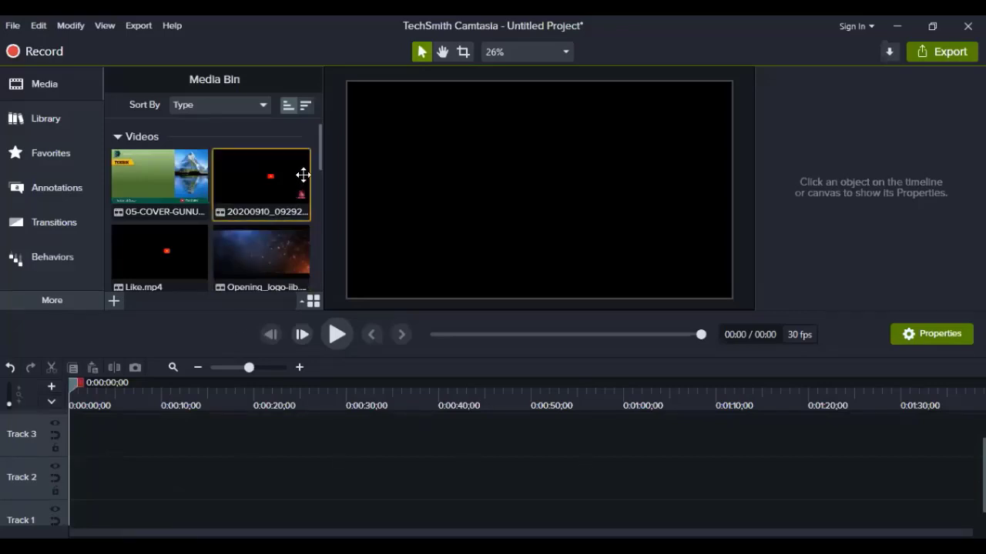
Place the HitungMundur countdown video at the start of Track 2
{"action": "left_click_drag", "start_coordinate": [310, 176], "coordinate": [314, 216]}
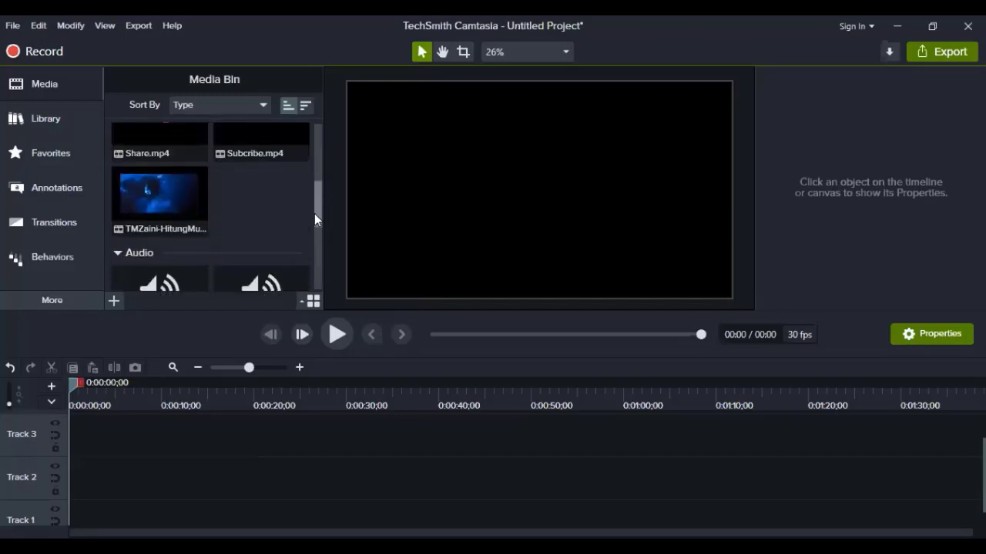
{"action": "left_click", "coordinate": [144, 198]}
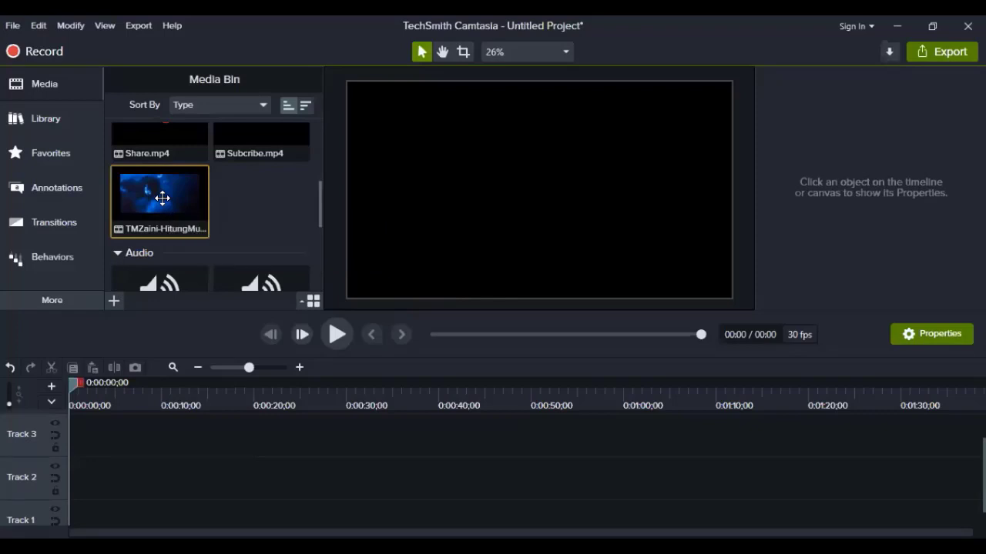
{"action": "left_click_drag", "start_coordinate": [162, 198], "coordinate": [73, 475]}
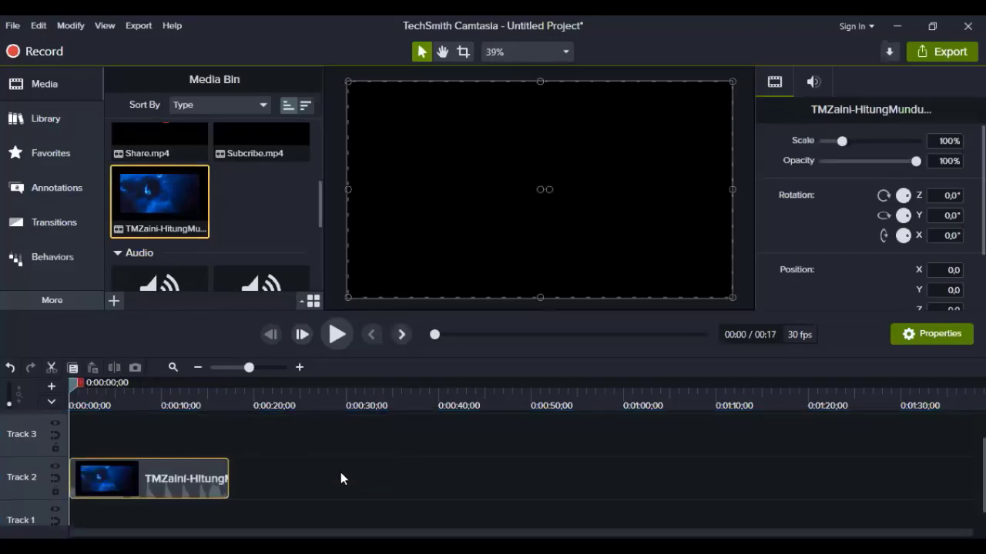
Play back the countdown clip and move the playhead close to its end, at about 16 seconds
{"action": "left_click", "coordinate": [336, 336]}
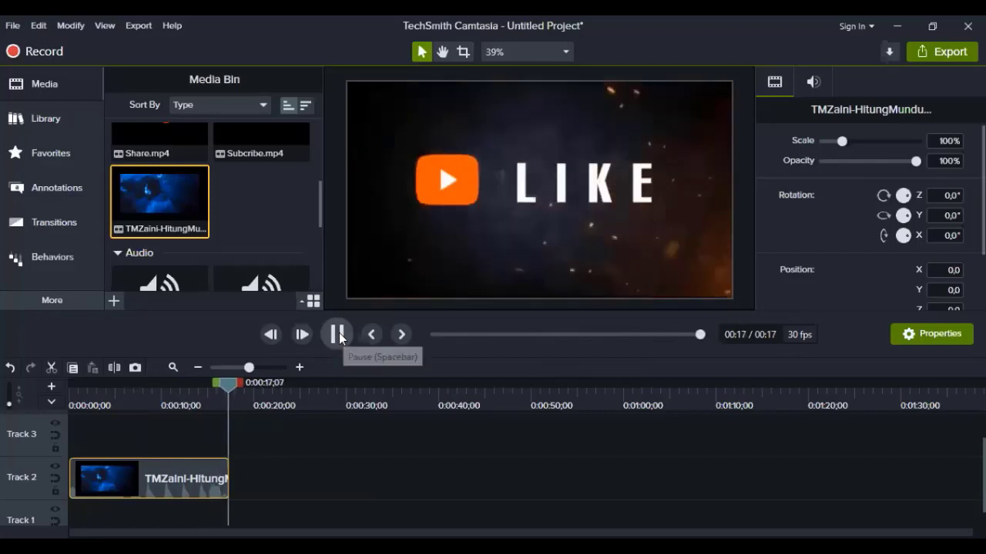
{"action": "left_click", "coordinate": [271, 335]}
{"action": "left_click", "coordinate": [337, 334]}
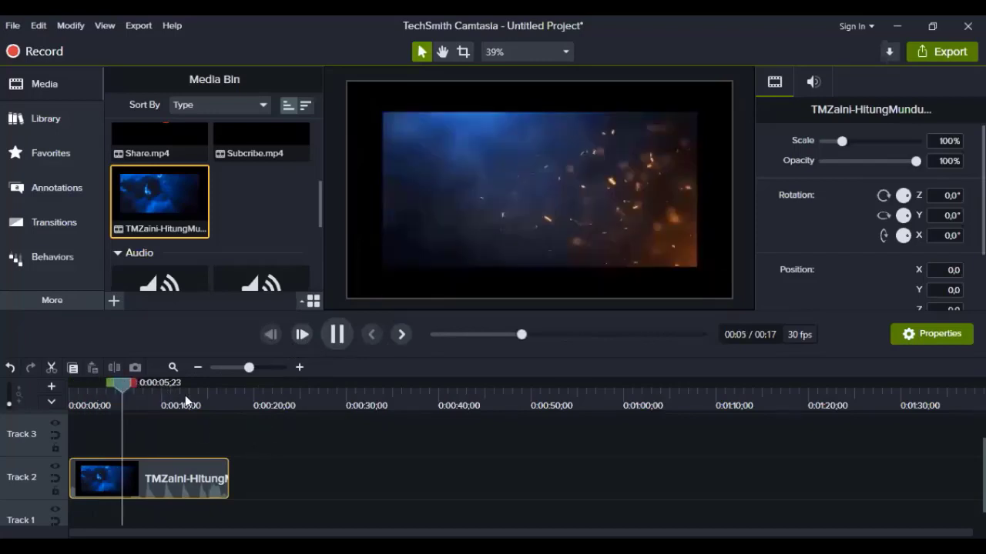
{"action": "left_click", "coordinate": [250, 411]}
{"action": "left_click", "coordinate": [226, 409]}
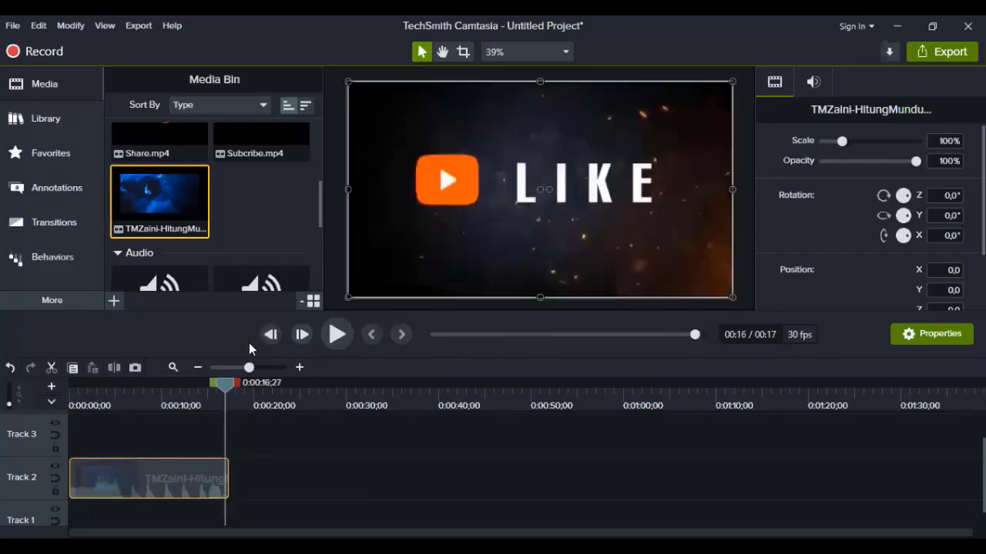
Place the 05-COVER-GUNUNG video directly after the countdown clip on Track 2, preview it and return the playhead to 17 seconds
{"action": "left_click_drag", "start_coordinate": [314, 199], "coordinate": [315, 146]}
{"action": "scroll", "coordinate": [143, 164], "scroll_direction": "up", "scroll_amount": 1}
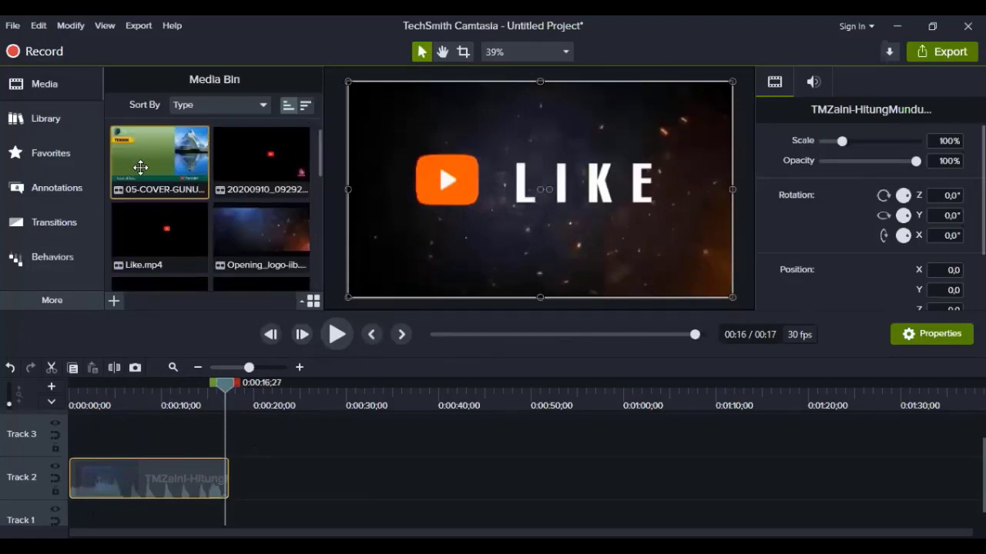
{"action": "left_click_drag", "start_coordinate": [144, 164], "coordinate": [231, 480]}
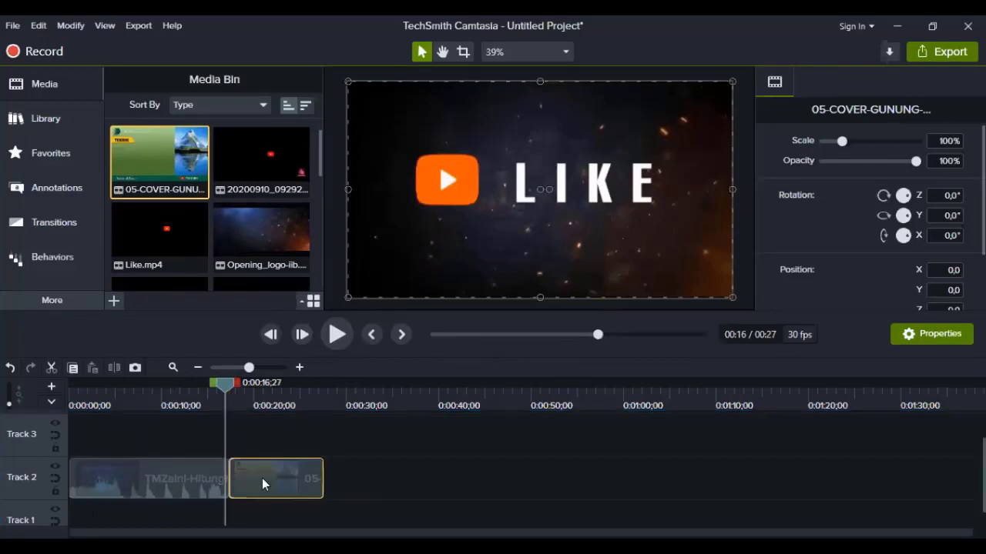
{"action": "left_click", "coordinate": [336, 334]}
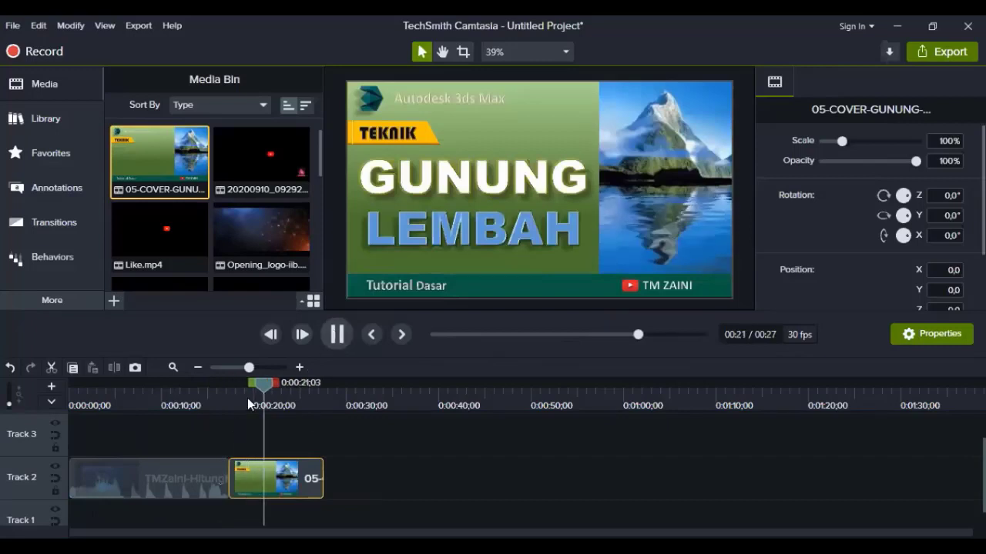
{"action": "left_click", "coordinate": [224, 395]}
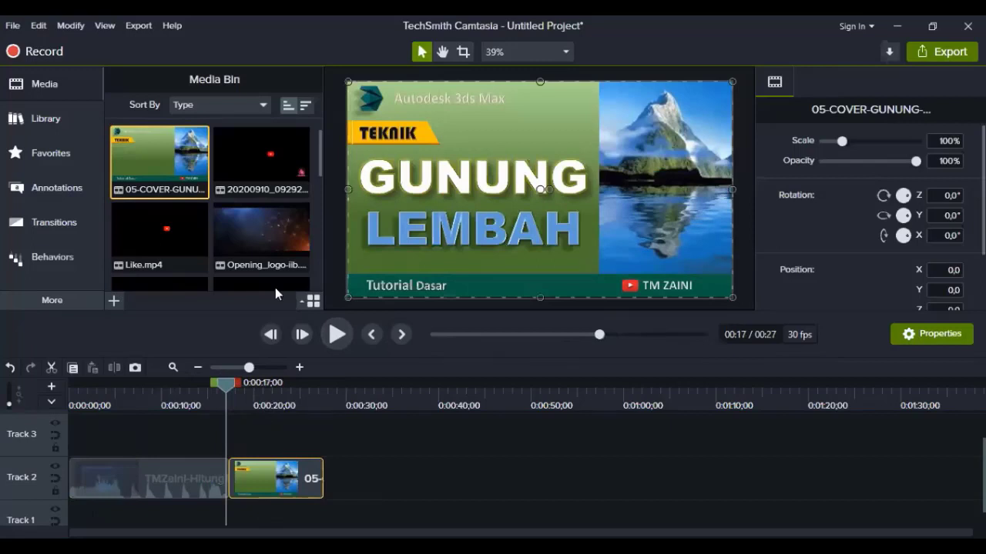
Place the suara alam 4 audio on Track 3, starting together with the cover video
{"action": "left_click_drag", "start_coordinate": [318, 156], "coordinate": [317, 172]}
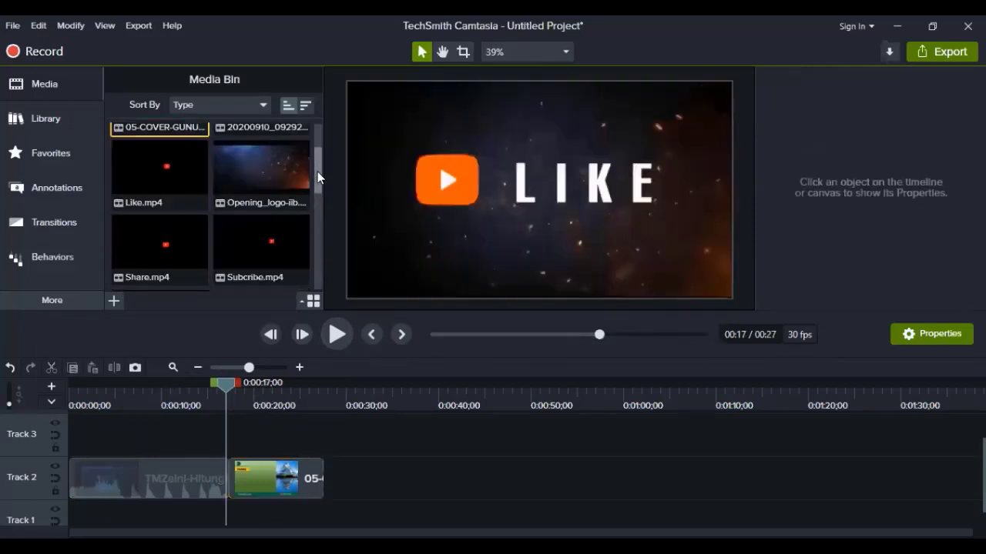
{"action": "left_click_drag", "start_coordinate": [318, 177], "coordinate": [228, 432]}
{"action": "left_click", "coordinate": [272, 194]}
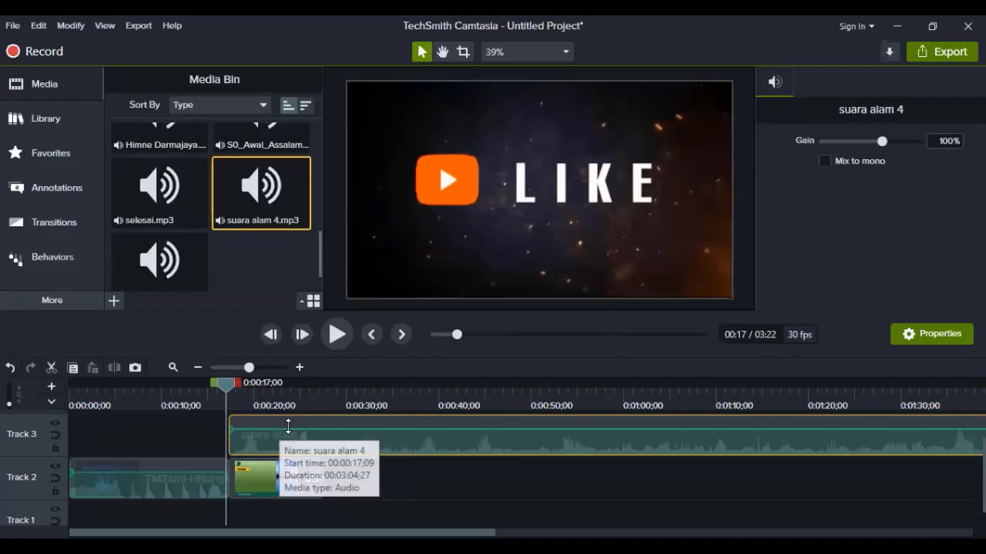
{"action": "left_click_drag", "start_coordinate": [288, 433], "coordinate": [288, 433]}
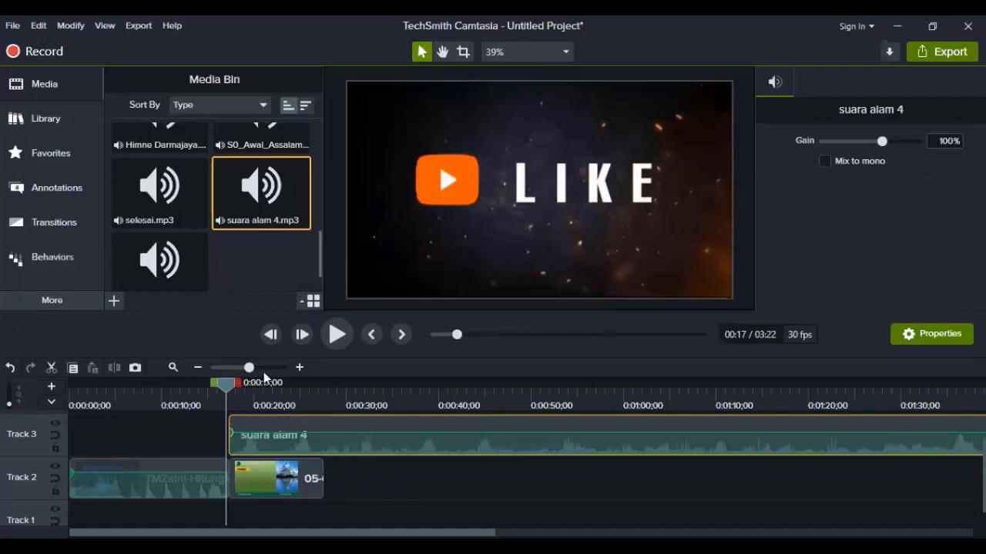
Play to just past the end of the cover video, split the suara alam 4 audio at 0:00:27;25 and delete the remainder
{"action": "left_click", "coordinate": [330, 336]}
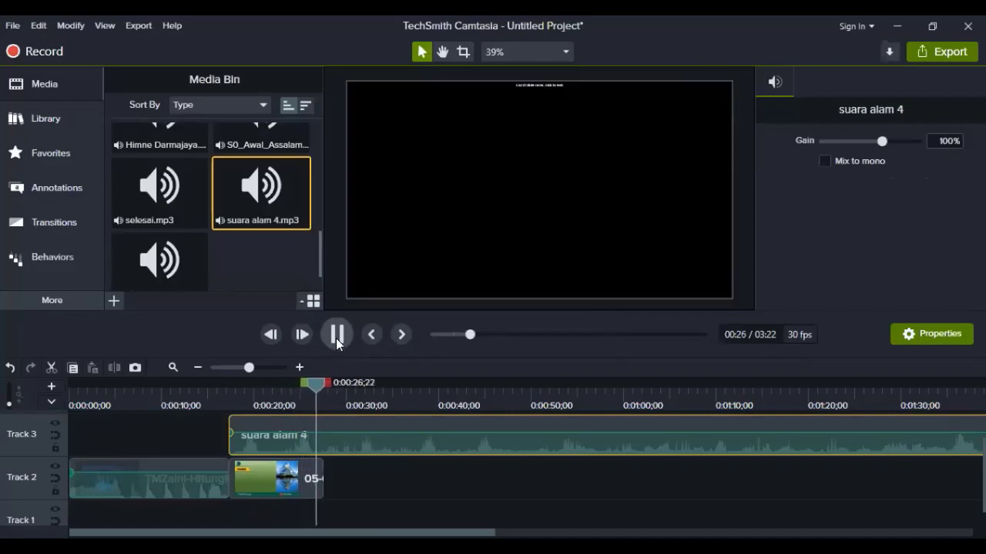
{"action": "left_click", "coordinate": [337, 336]}
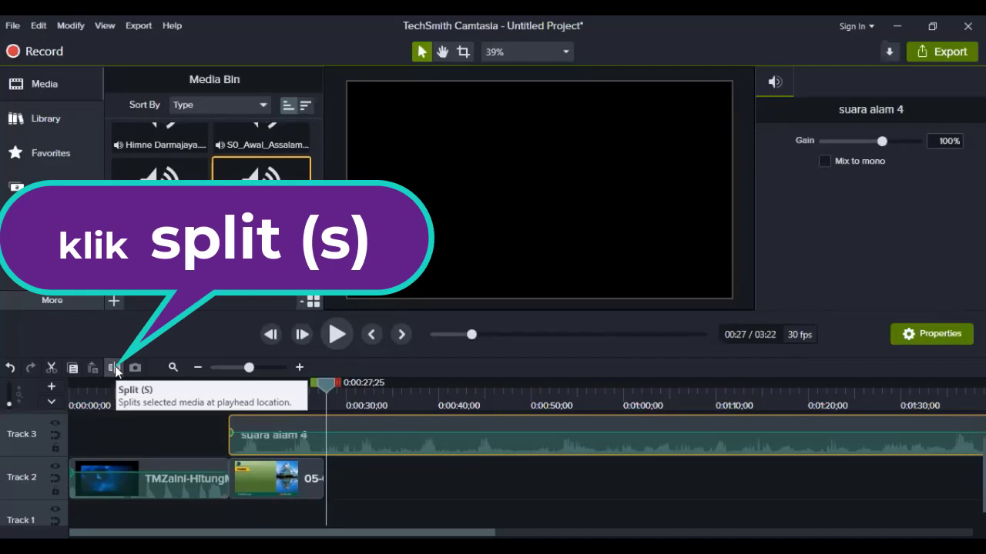
{"action": "left_click", "coordinate": [114, 368]}
{"action": "key", "text": "s"}
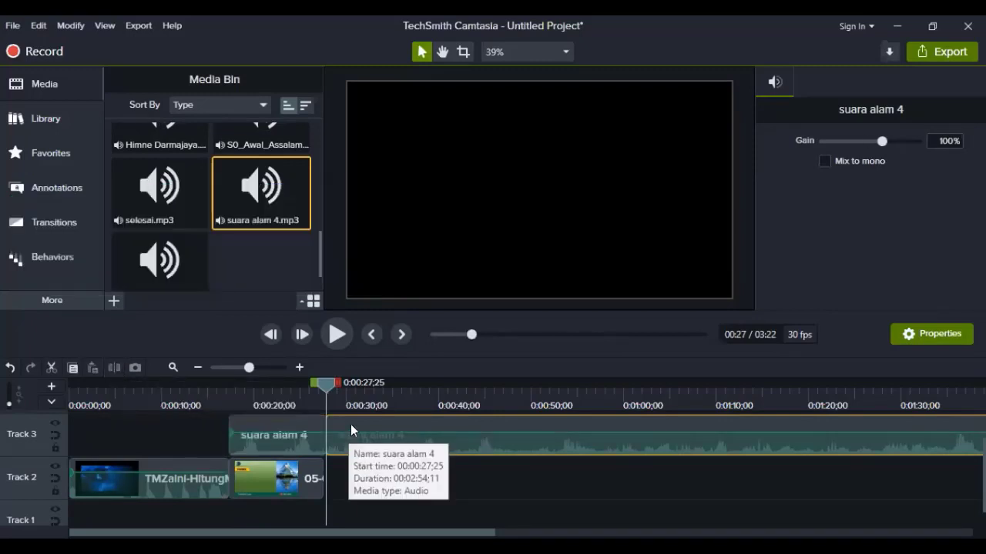
{"action": "key", "text": "Delete"}
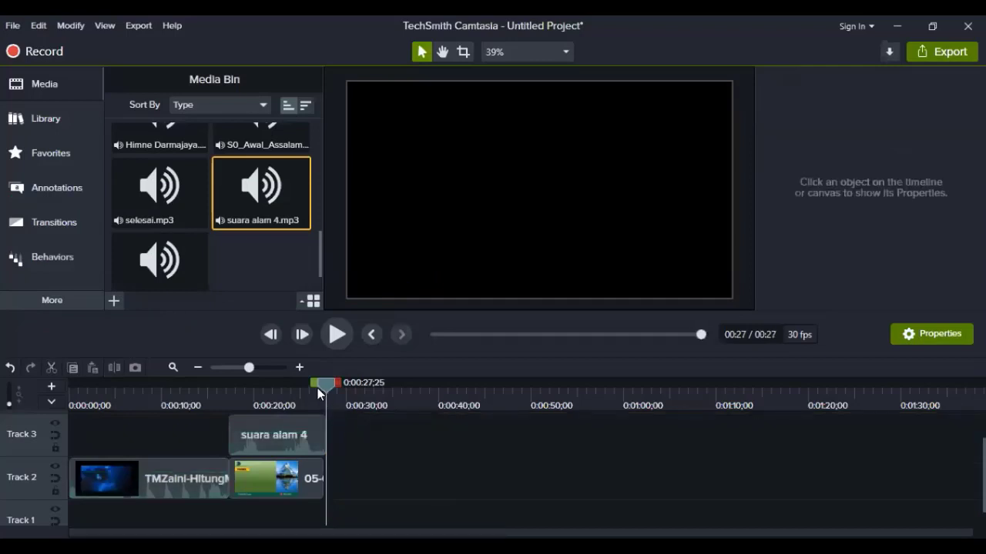
Realign the suara alam 4 clip with the start of the cover video and trim its end to match the cover's end
{"action": "left_click_drag", "start_coordinate": [317, 385], "coordinate": [236, 402]}
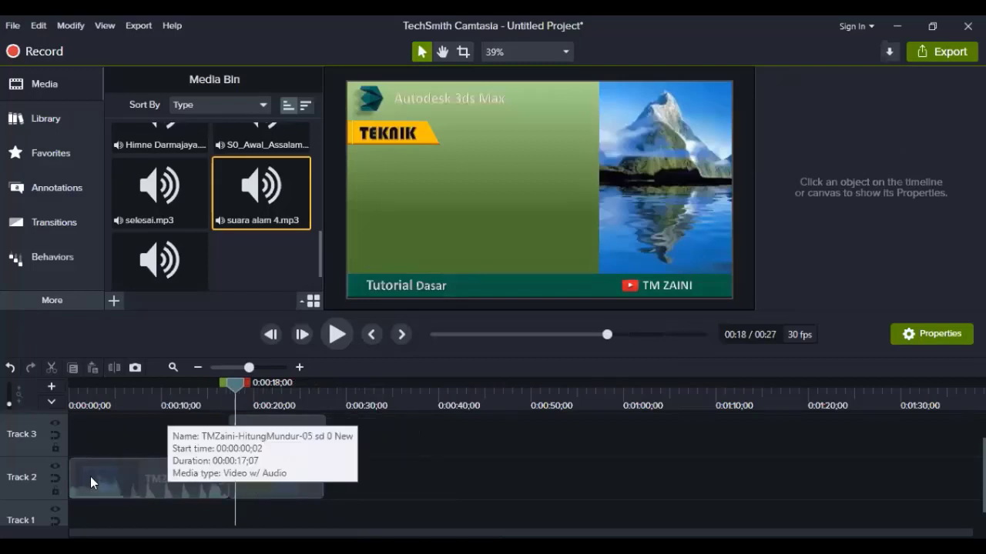
{"action": "left_click_drag", "start_coordinate": [271, 478], "coordinate": [388, 439]}
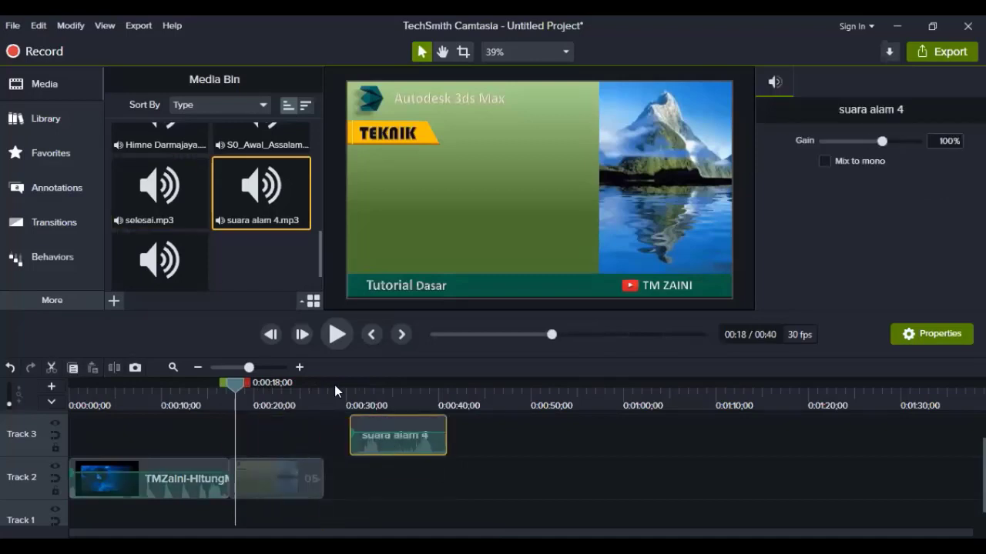
{"action": "left_click_drag", "start_coordinate": [356, 442], "coordinate": [268, 440]}
{"action": "left_click_drag", "start_coordinate": [234, 382], "coordinate": [225, 392]}
{"action": "left_click_drag", "start_coordinate": [263, 442], "coordinate": [319, 441]}
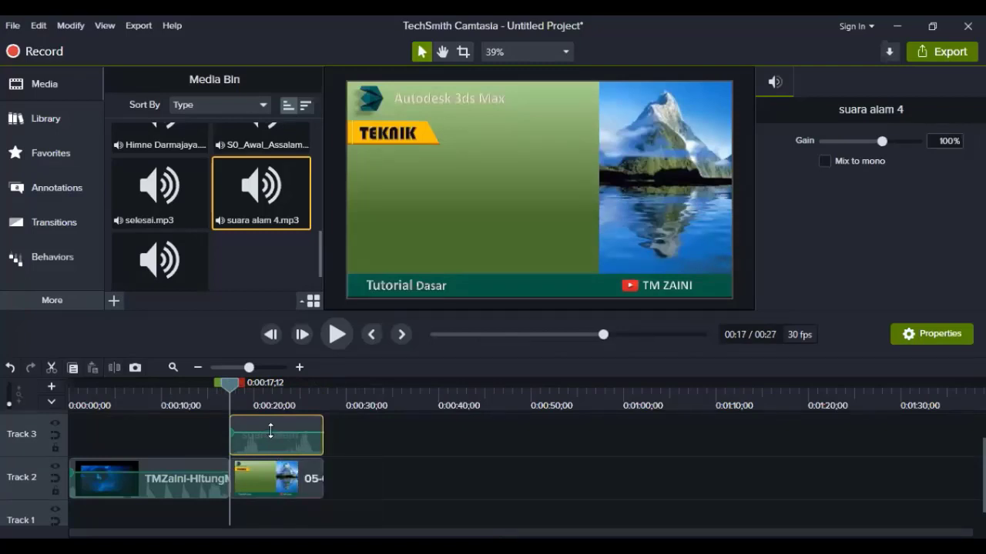
Raise the volume of the suara alam 4 clip, play it back and return the playhead to near the clip's start
{"action": "left_click_drag", "start_coordinate": [269, 431], "coordinate": [269, 420]}
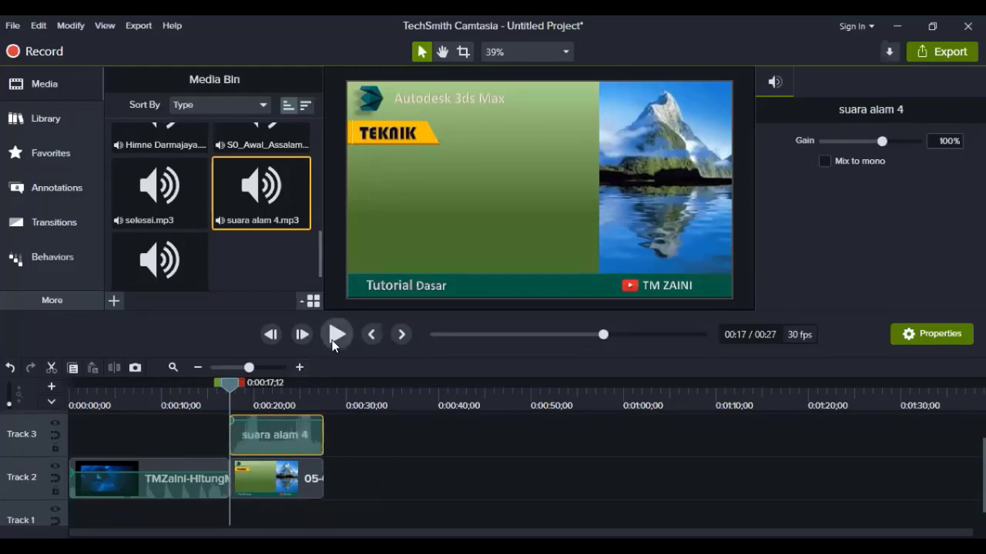
{"action": "left_click", "coordinate": [334, 343]}
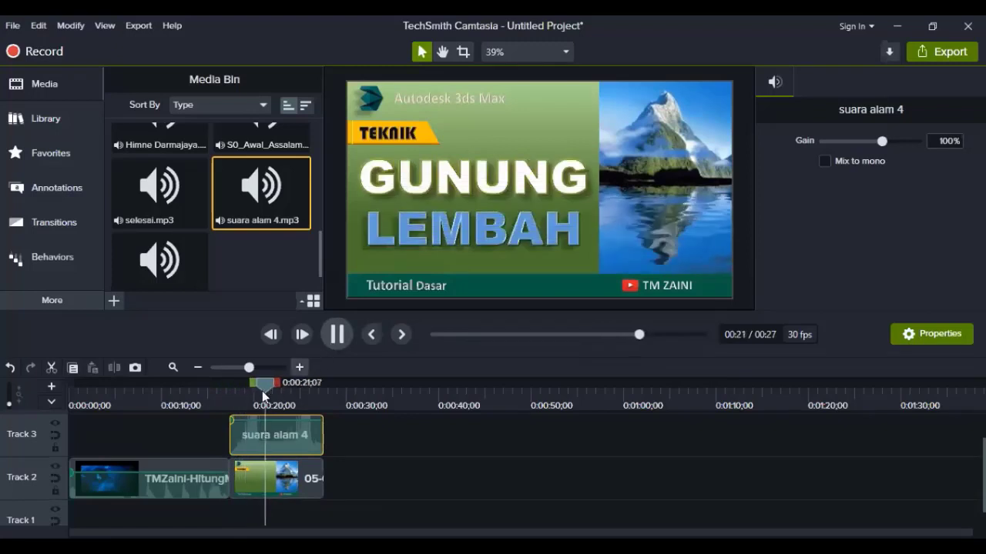
{"action": "left_click_drag", "start_coordinate": [266, 385], "coordinate": [234, 390]}
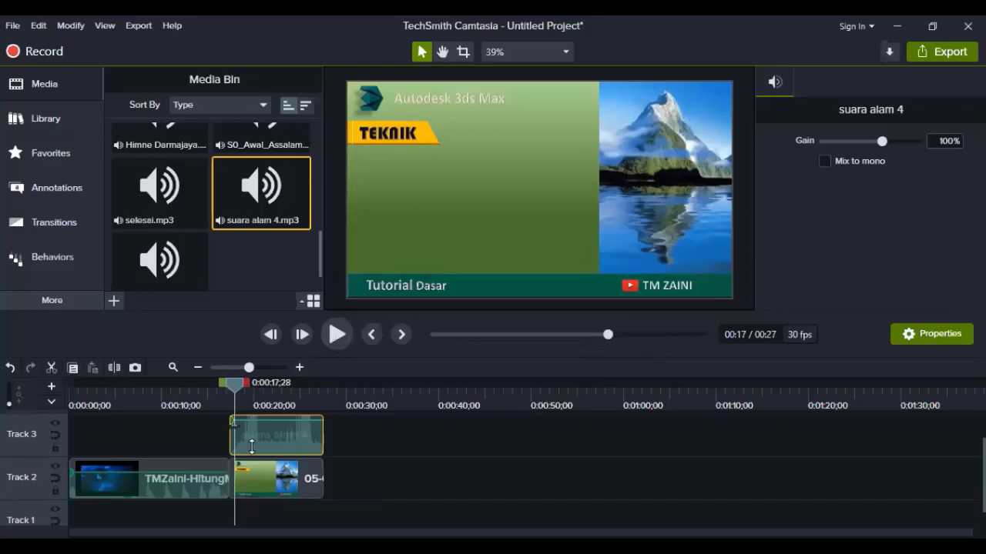
Play the cover video with the suara alam 4 audio and adjust that audio clip's volume to a moderate level
{"action": "left_click", "coordinate": [327, 332]}
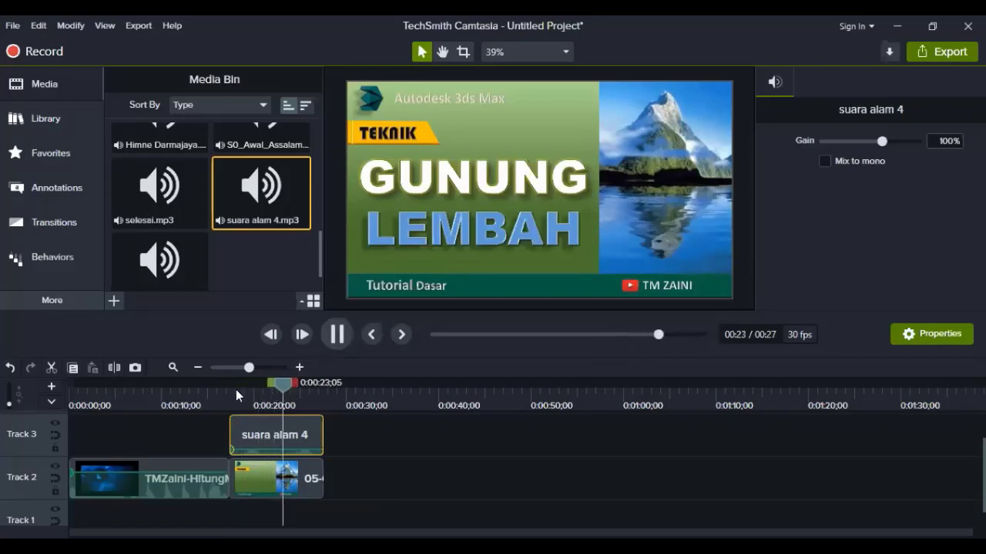
{"action": "left_click_drag", "start_coordinate": [236, 389], "coordinate": [231, 389]}
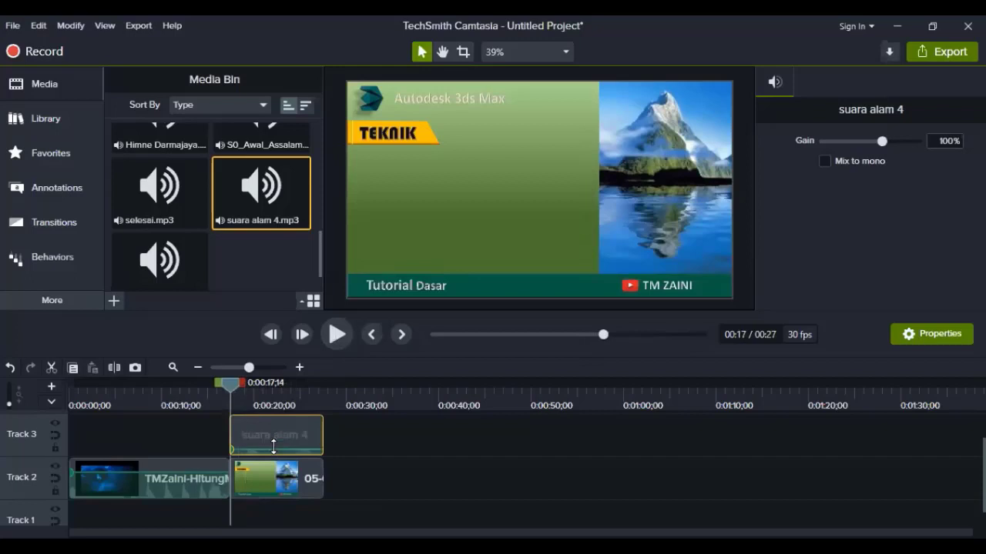
{"action": "left_click_drag", "start_coordinate": [270, 422], "coordinate": [273, 426]}
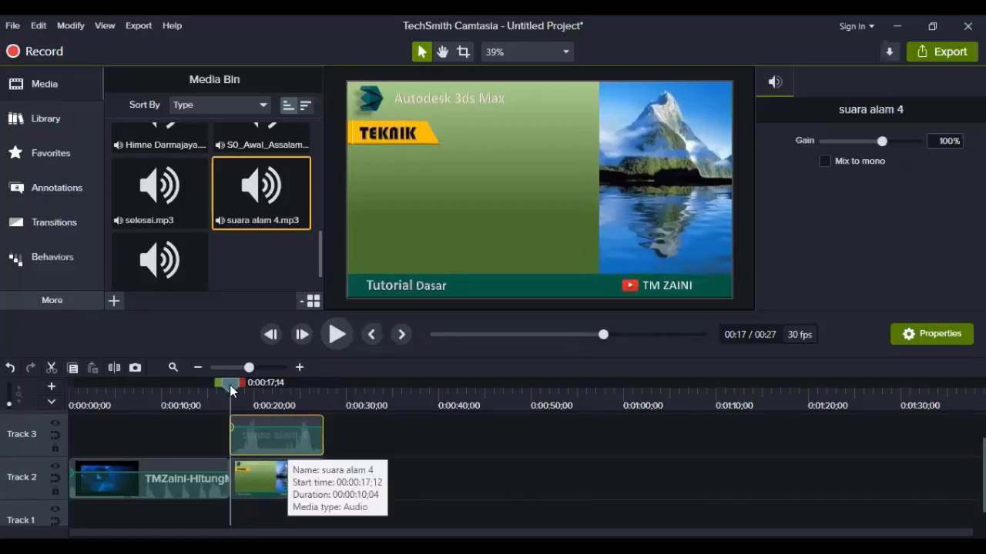
Place Subcribe.mp4 on Track 2 directly after the cover video at 0:00:27;14 and play it through
{"action": "left_click_drag", "start_coordinate": [231, 383], "coordinate": [323, 405]}
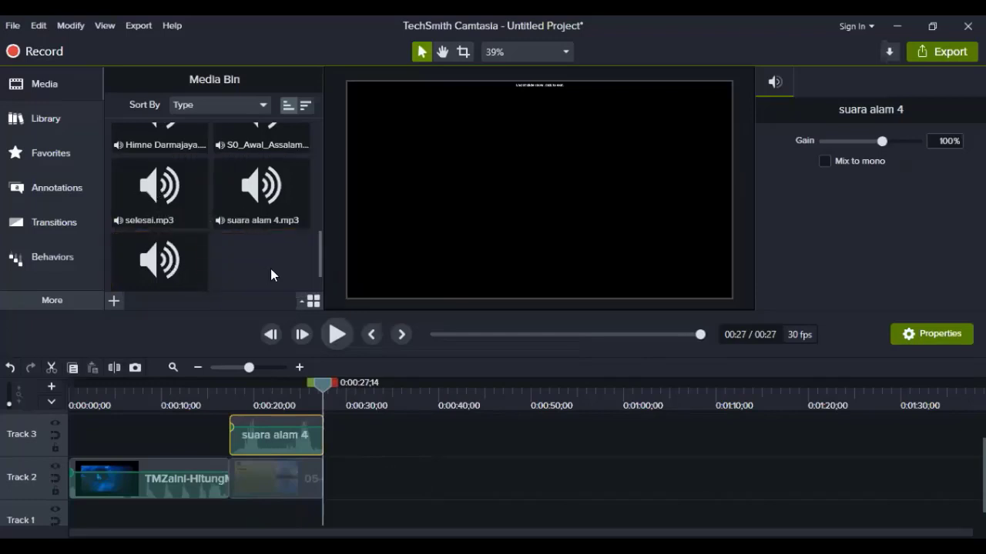
{"action": "scroll", "coordinate": [270, 269], "scroll_direction": "up", "scroll_amount": 3}
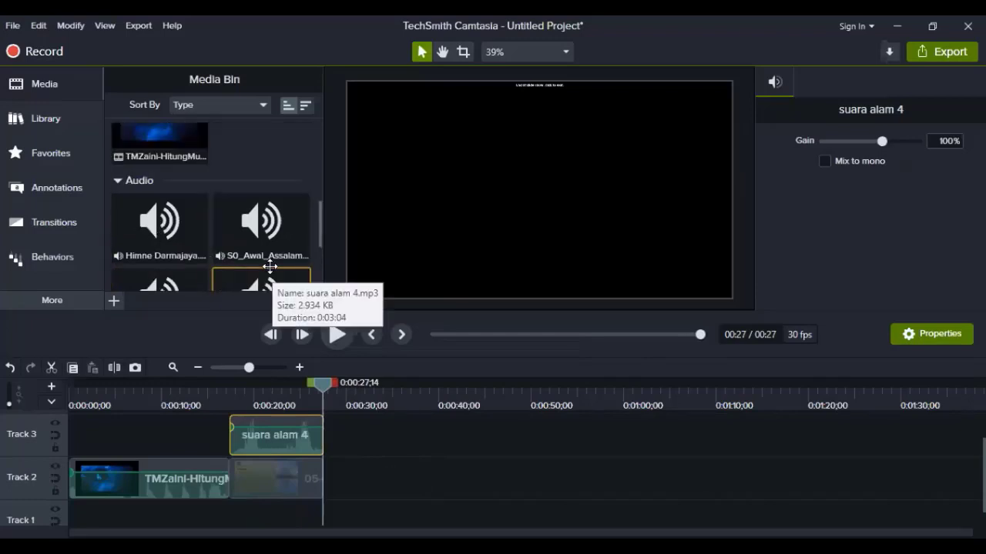
{"action": "scroll", "coordinate": [270, 267], "scroll_direction": "up", "scroll_amount": 1}
{"action": "scroll", "coordinate": [271, 264], "scroll_direction": "up", "scroll_amount": 1}
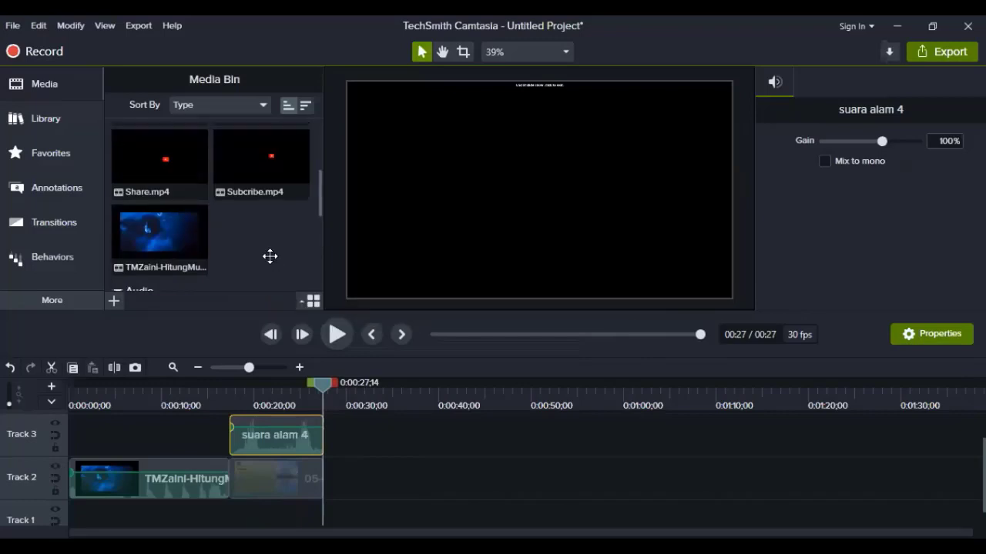
{"action": "scroll", "coordinate": [270, 258], "scroll_direction": "up", "scroll_amount": 2}
{"action": "scroll", "coordinate": [269, 254], "scroll_direction": "up", "scroll_amount": 1}
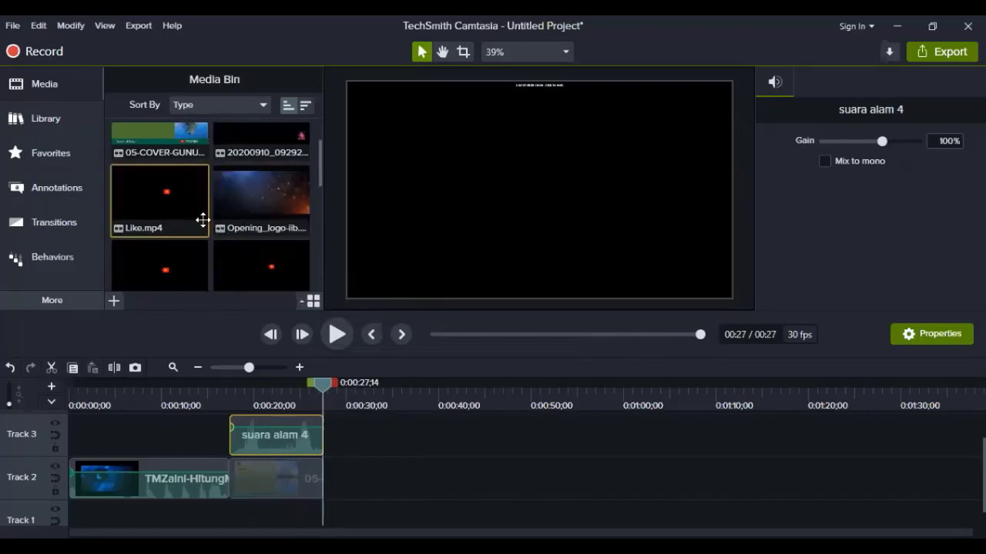
{"action": "scroll", "coordinate": [321, 185], "scroll_direction": "down", "scroll_amount": 1}
{"action": "scroll", "coordinate": [321, 185], "scroll_direction": "down", "scroll_amount": 3}
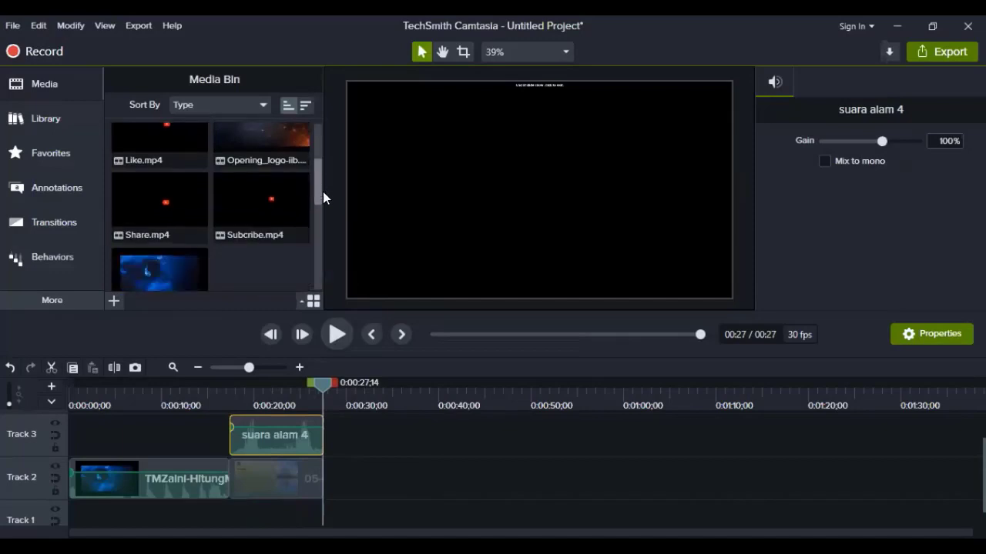
{"action": "scroll", "coordinate": [322, 189], "scroll_direction": "up", "scroll_amount": 2}
{"action": "scroll", "coordinate": [322, 182], "scroll_direction": "up", "scroll_amount": 1}
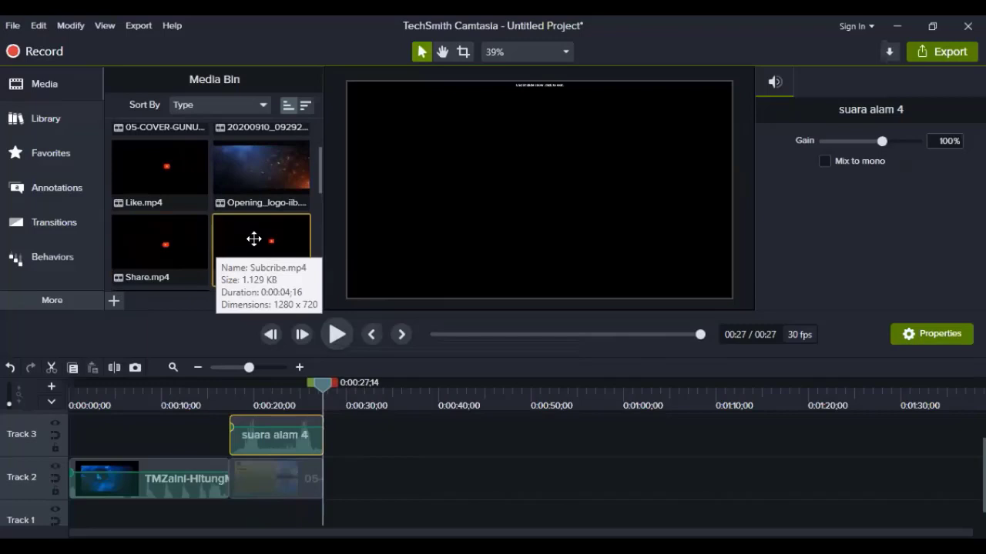
{"action": "left_click_drag", "start_coordinate": [346, 471], "coordinate": [331, 485]}
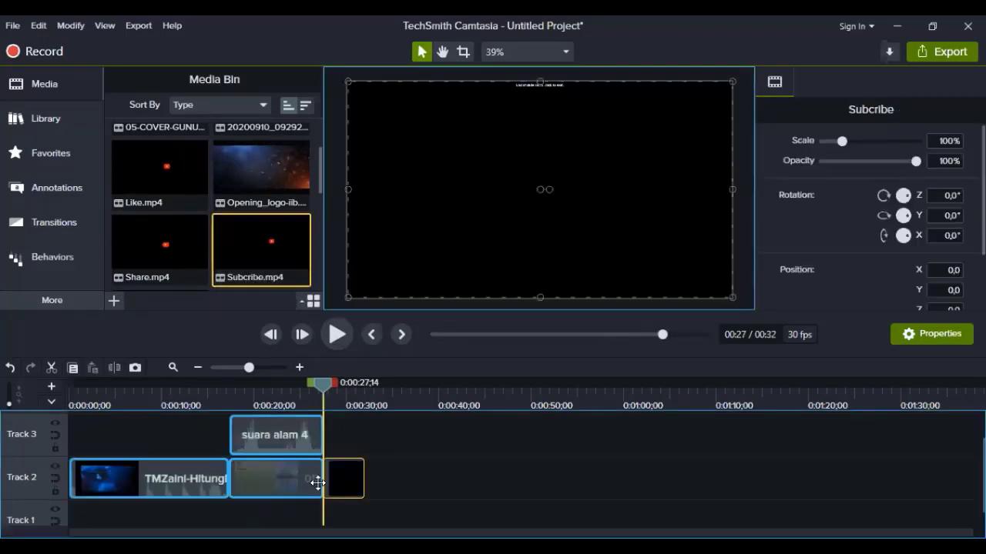
{"action": "left_click", "coordinate": [337, 334]}
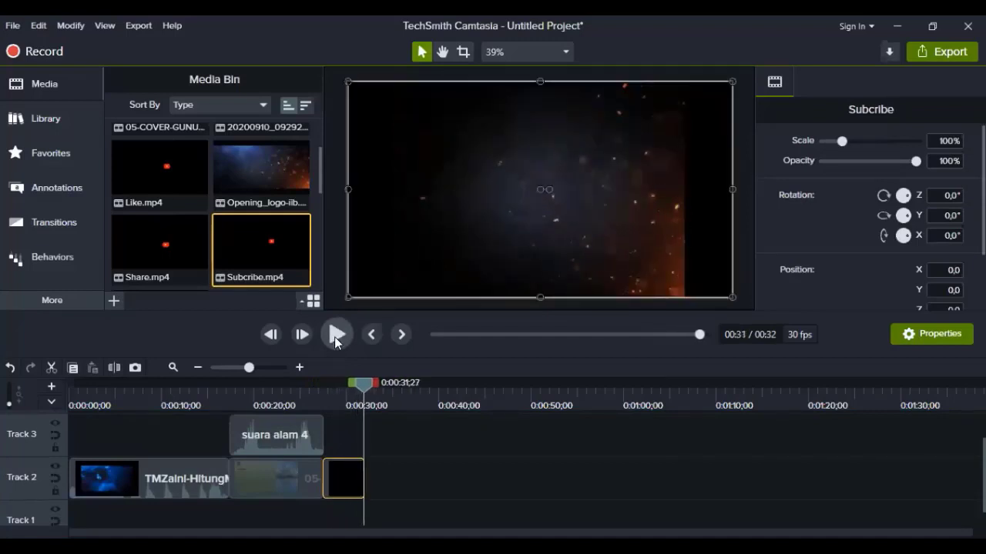
Place the Opening_logo-iib video on Track 2 directly after the Subcribe clip and play it
{"action": "mouse_move", "coordinate": [317, 194]}
{"action": "left_mouse_down"}
{"action": "mouse_move", "coordinate": [314, 223]}
{"action": "mouse_move", "coordinate": [311, 182]}
{"action": "left_mouse_up"}
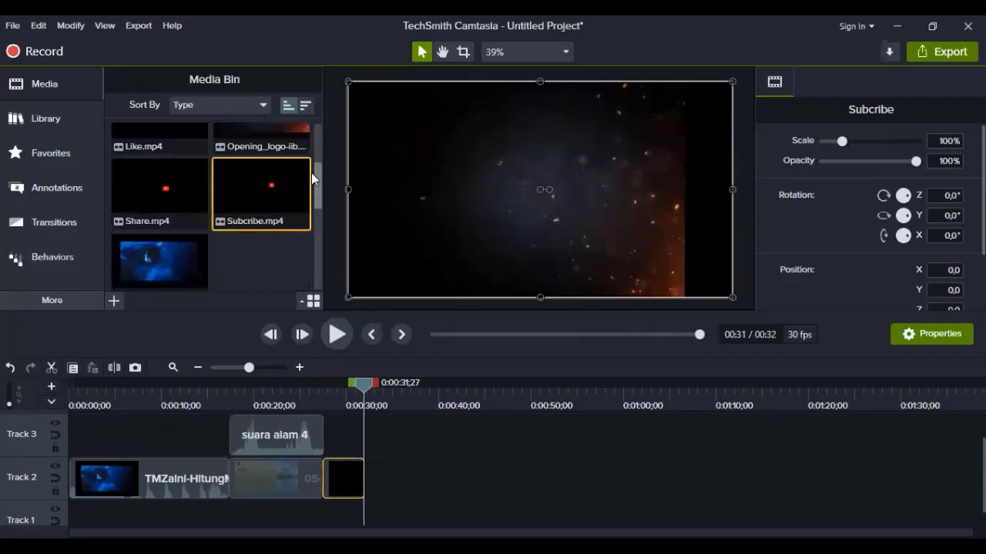
{"action": "scroll", "coordinate": [271, 182], "scroll_direction": "up", "scroll_amount": 1}
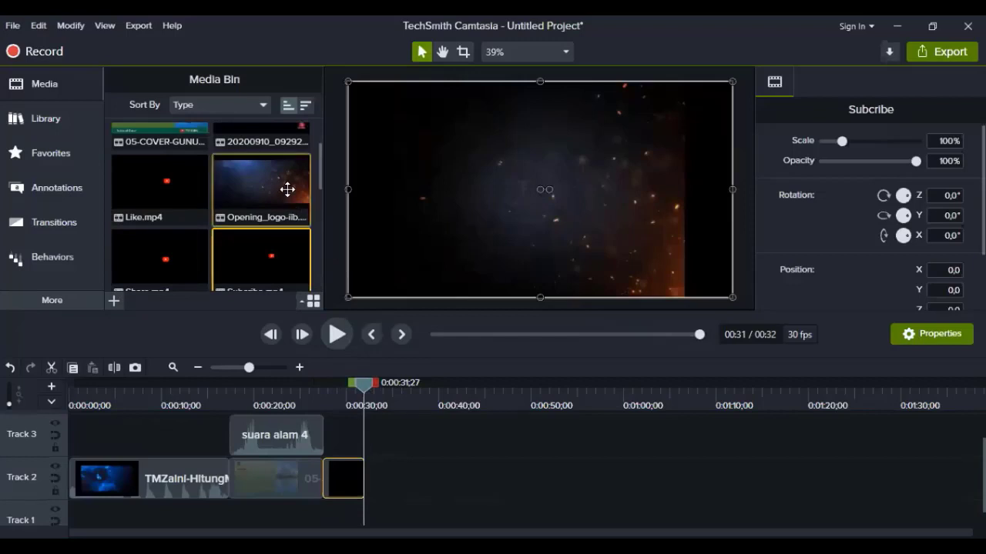
{"action": "left_click_drag", "start_coordinate": [271, 194], "coordinate": [364, 482]}
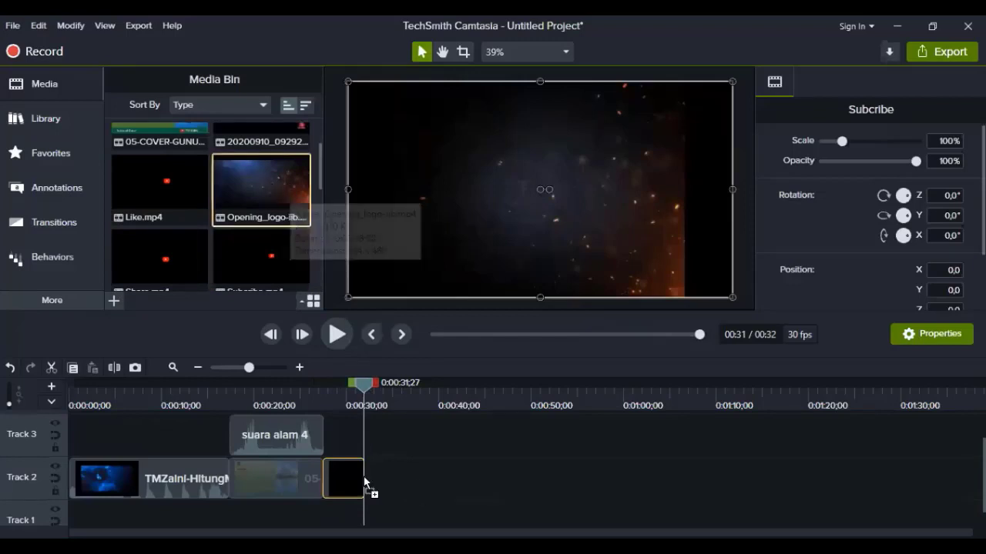
{"action": "left_click", "coordinate": [338, 334]}
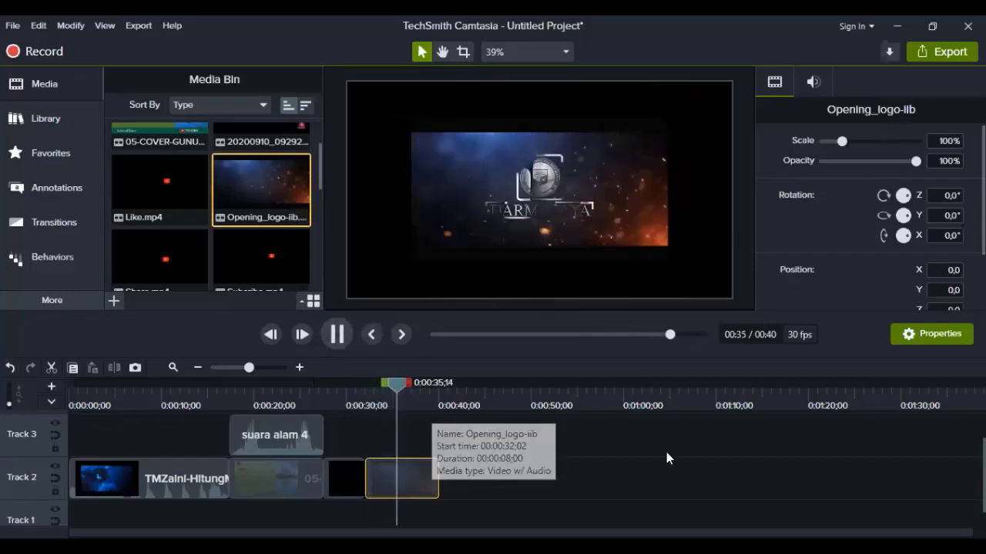
{"action": "left_click", "coordinate": [436, 388]}
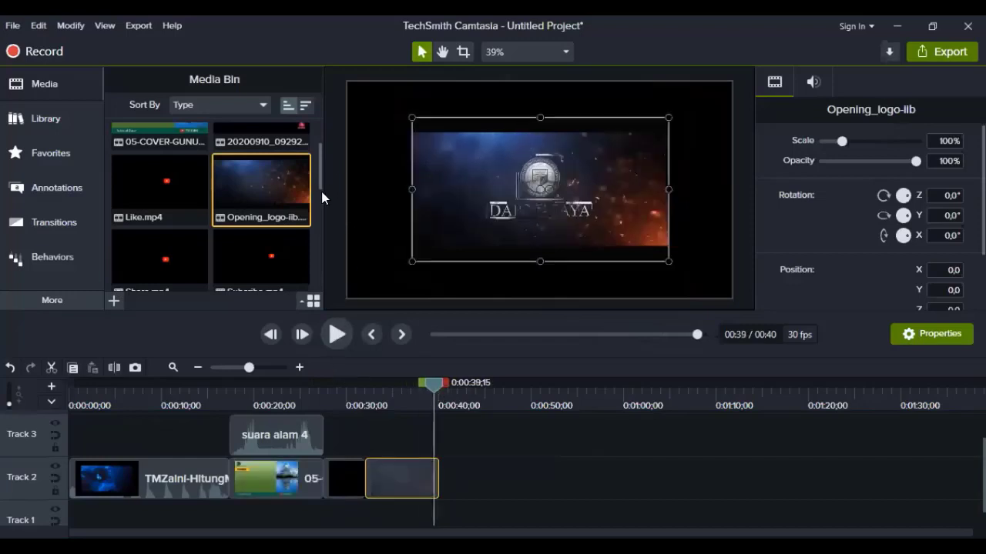
Add selesai.mp3 to Track 3, starting together with the Opening_logo-iib clip
{"action": "scroll", "coordinate": [321, 191], "scroll_direction": "down", "scroll_amount": 3}
{"action": "scroll", "coordinate": [321, 206], "scroll_direction": "down", "scroll_amount": 5}
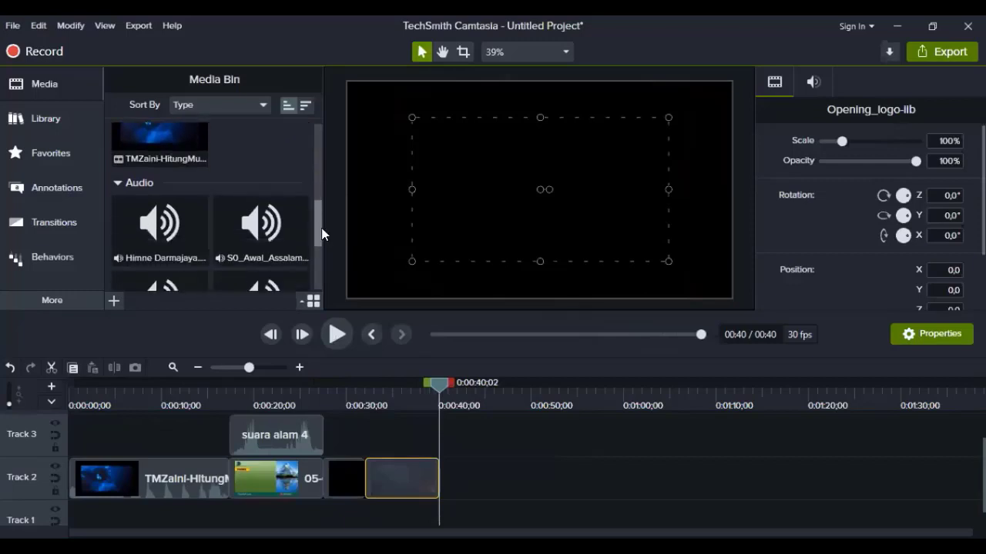
{"action": "scroll", "coordinate": [314, 240], "scroll_direction": "down", "scroll_amount": 1}
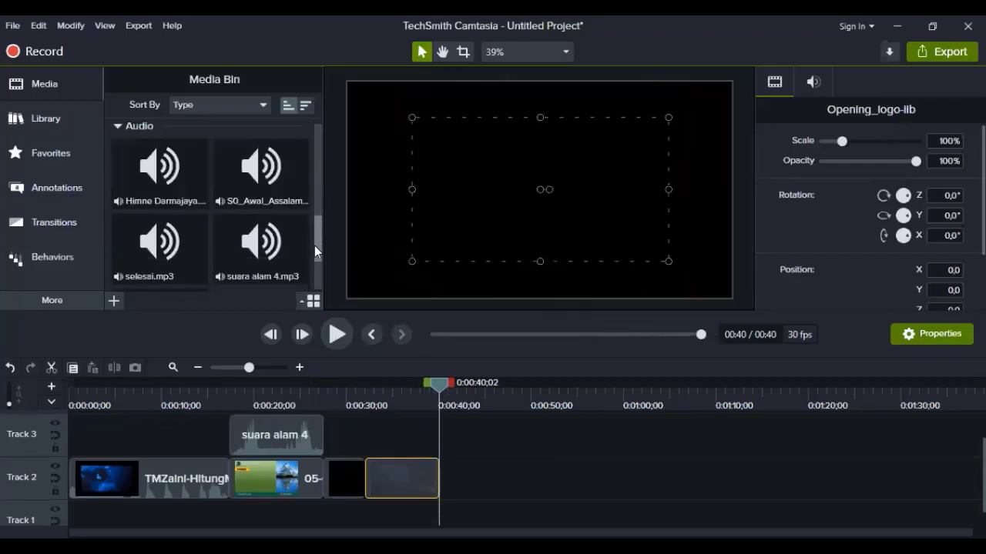
{"action": "scroll", "coordinate": [314, 251], "scroll_direction": "down", "scroll_amount": 1}
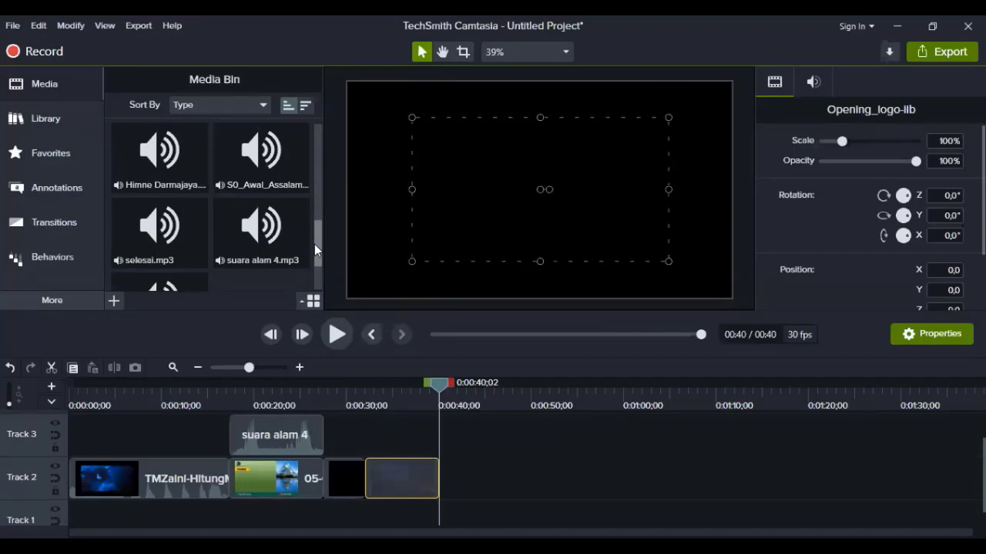
{"action": "left_click", "coordinate": [160, 235]}
{"action": "left_click_drag", "start_coordinate": [517, 445], "coordinate": [385, 438]}
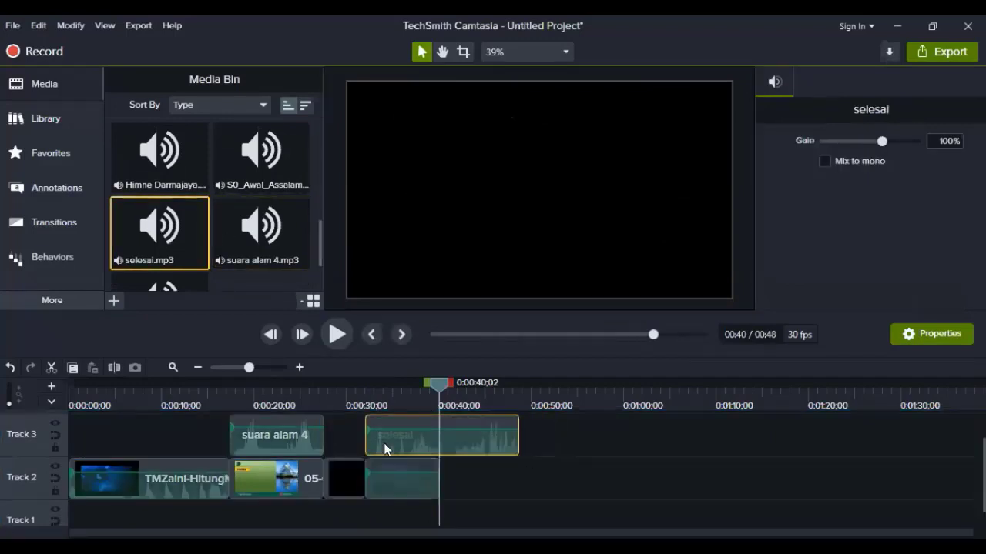
Play back the Opening_logo-iib clip with the selesai audio through to the end, and review the timeline from near its start
{"action": "left_click", "coordinate": [371, 337]}
{"action": "left_click", "coordinate": [335, 339]}
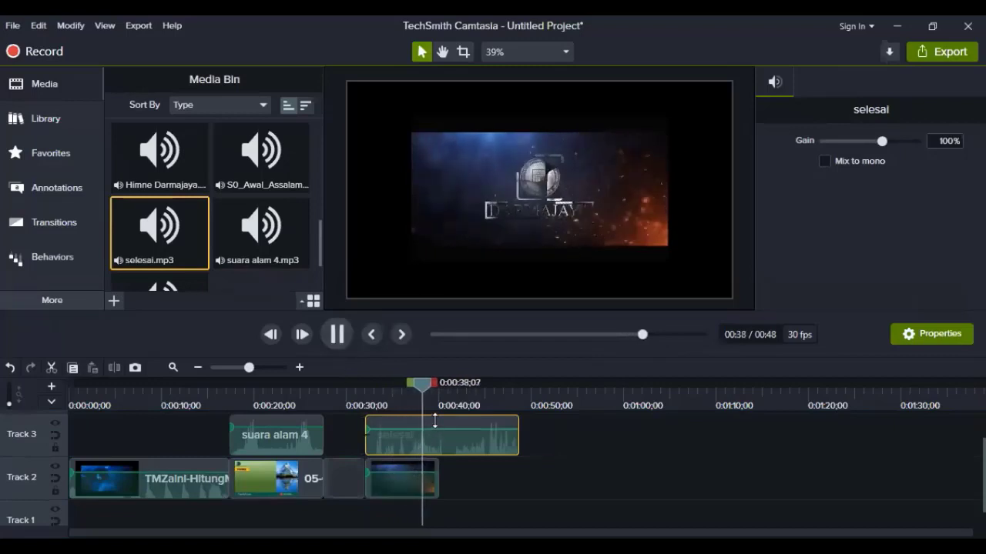
{"action": "left_click", "coordinate": [365, 388]}
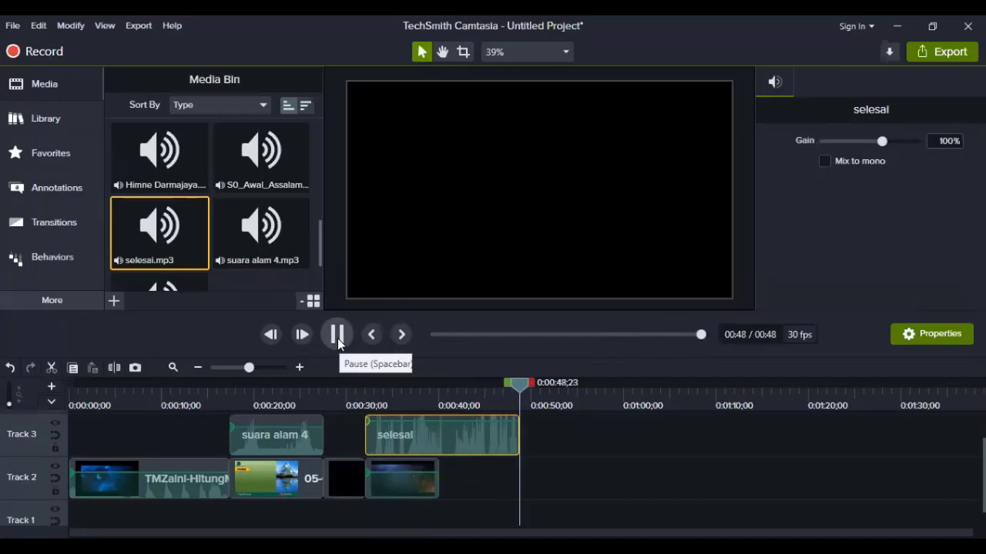
{"action": "left_click", "coordinate": [83, 386]}
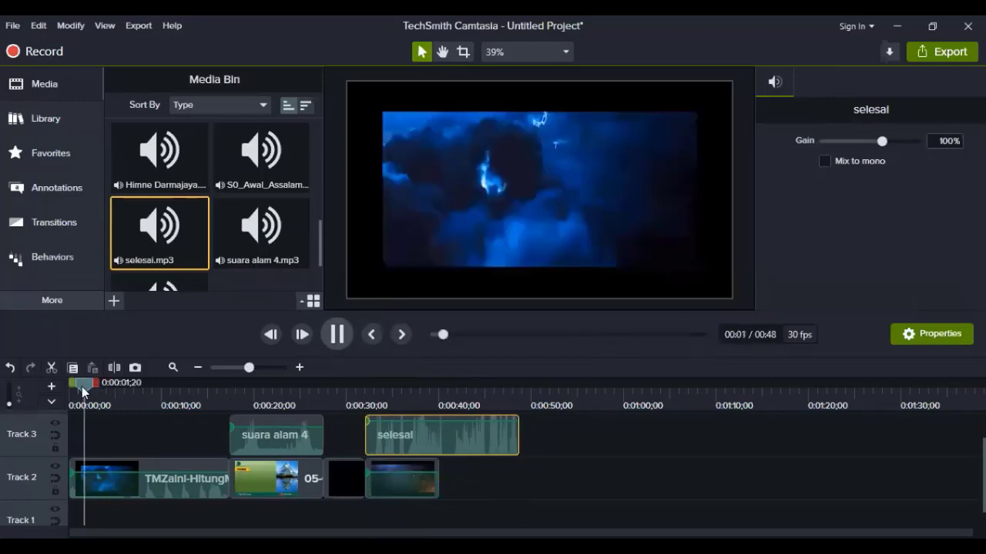
{"action": "left_click", "coordinate": [375, 446]}
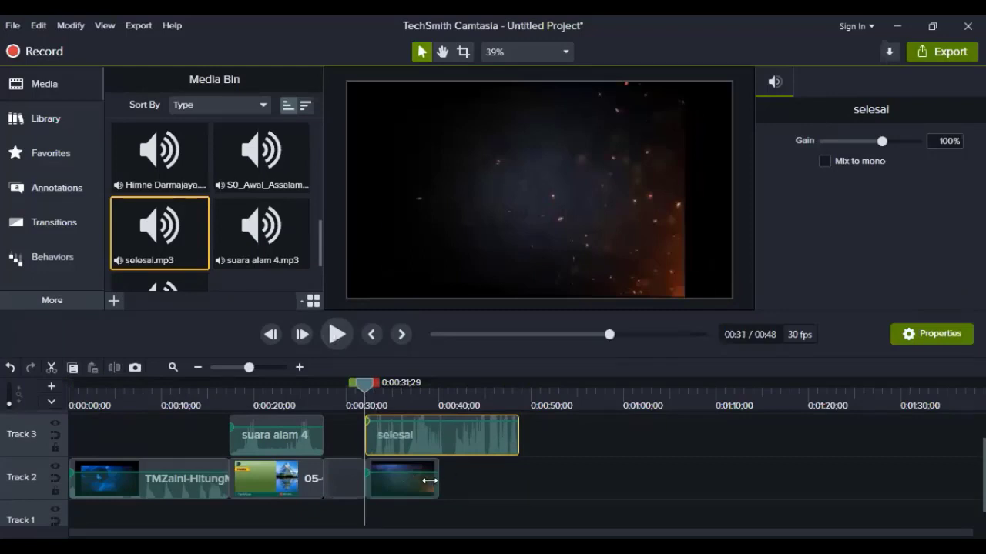
Copy the Opening_logo-iib clip and paste the duplicate directly after the original on Track 2
{"action": "left_click_drag", "start_coordinate": [428, 480], "coordinate": [483, 478]}
{"action": "left_click", "coordinate": [416, 479]}
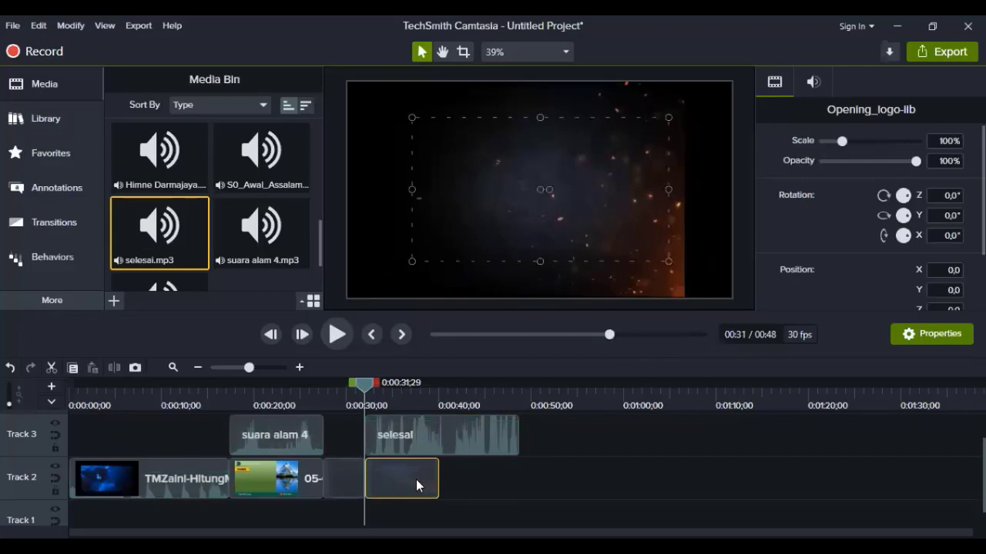
{"action": "right_click", "coordinate": [416, 479]}
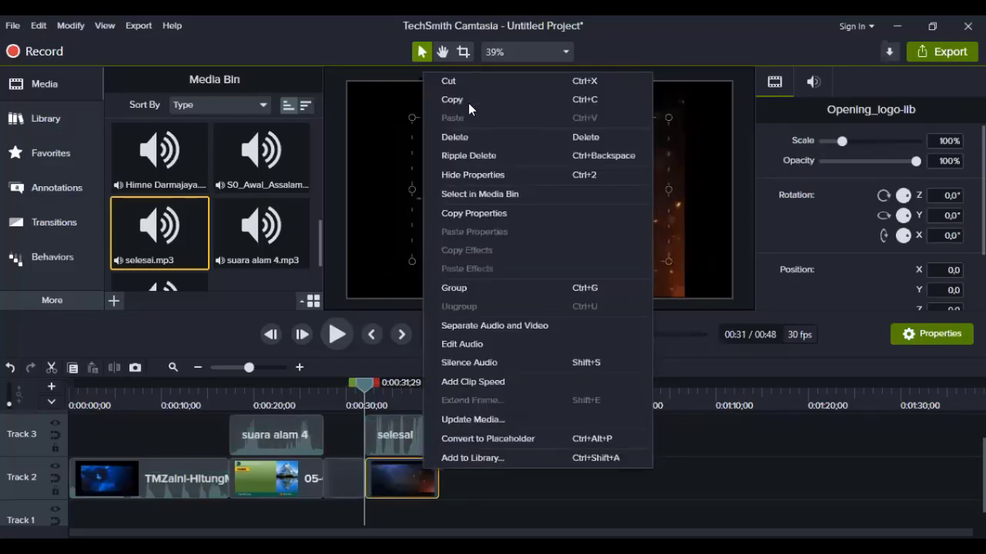
{"action": "left_click", "coordinate": [402, 482]}
{"action": "left_click_drag", "start_coordinate": [399, 482], "coordinate": [424, 493]}
{"action": "left_click", "coordinate": [452, 488]}
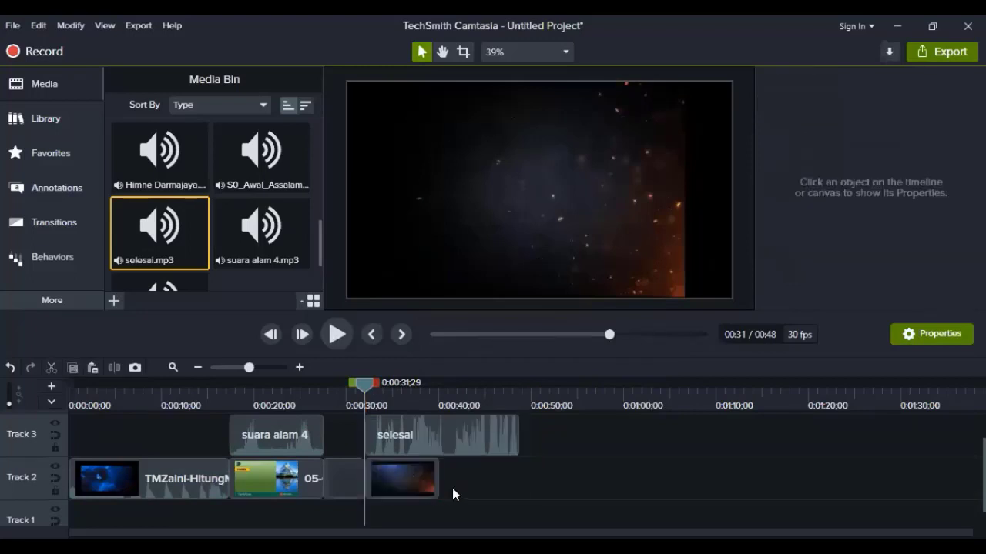
{"action": "right_click", "coordinate": [455, 487]}
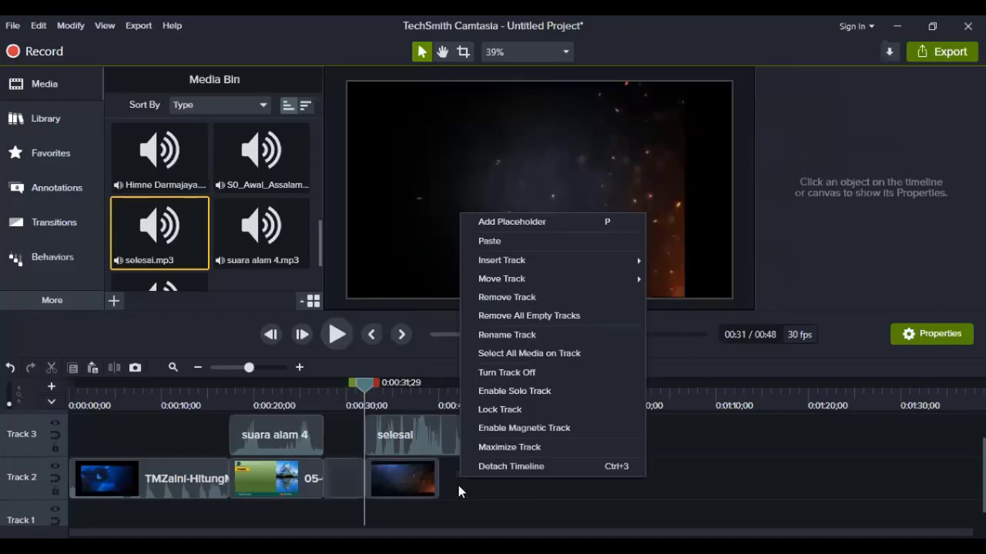
{"action": "left_click", "coordinate": [495, 241]}
{"action": "left_click_drag", "start_coordinate": [490, 492], "coordinate": [456, 486]}
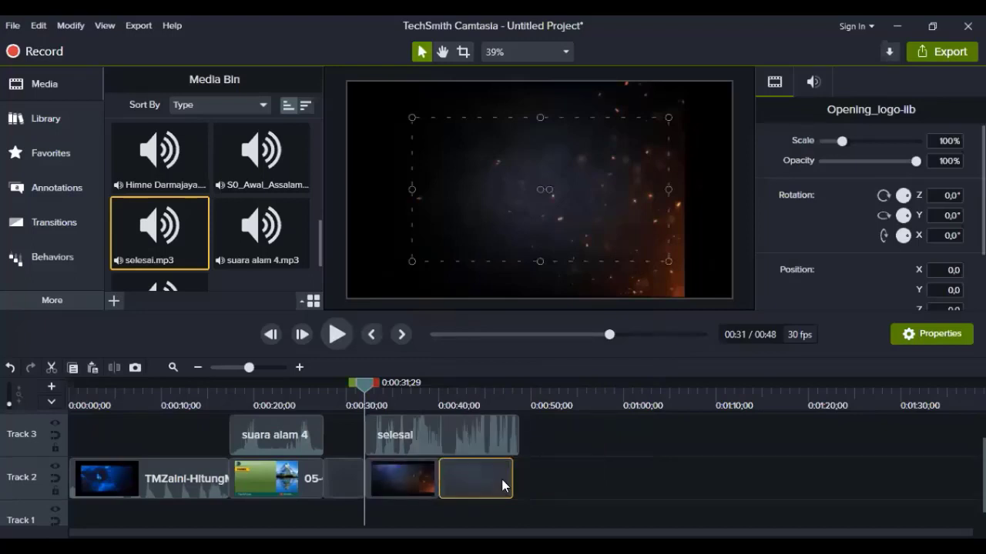
Try trimming the selesai audio to end with the second Opening_logo-iib clip, and restore the audio's full length
{"action": "left_click", "coordinate": [382, 442]}
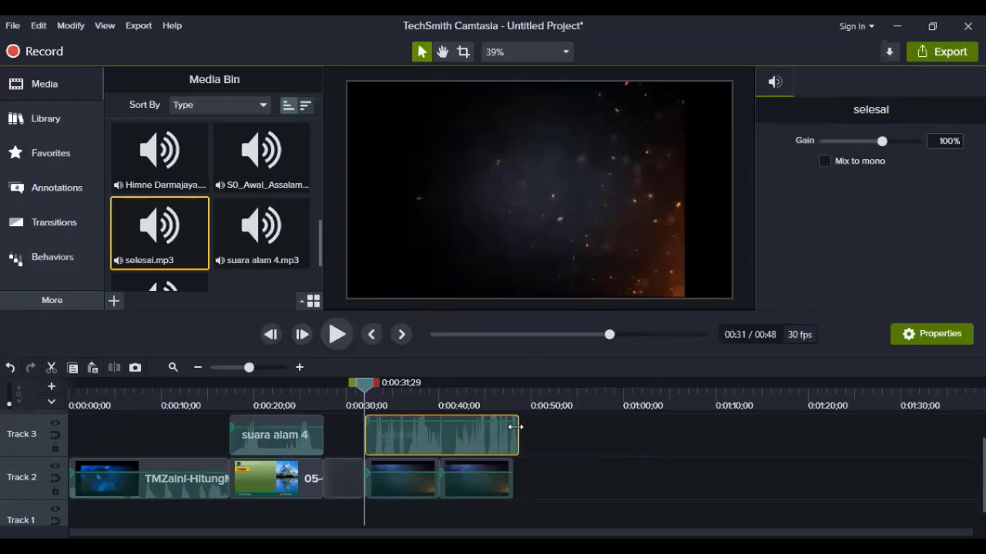
{"action": "left_click_drag", "start_coordinate": [515, 426], "coordinate": [512, 426]}
{"action": "left_click", "coordinate": [498, 484]}
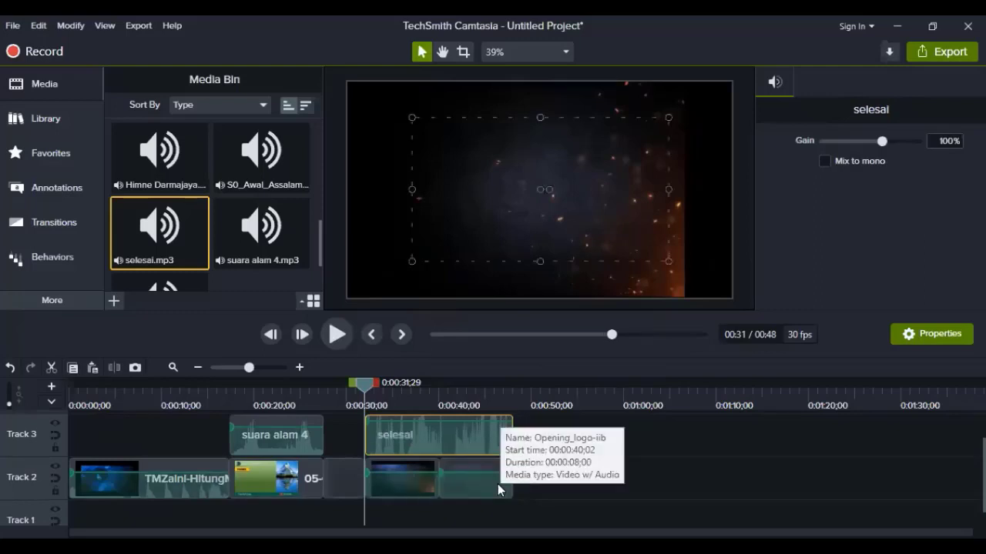
{"action": "left_click", "coordinate": [509, 441]}
{"action": "left_click", "coordinate": [485, 490]}
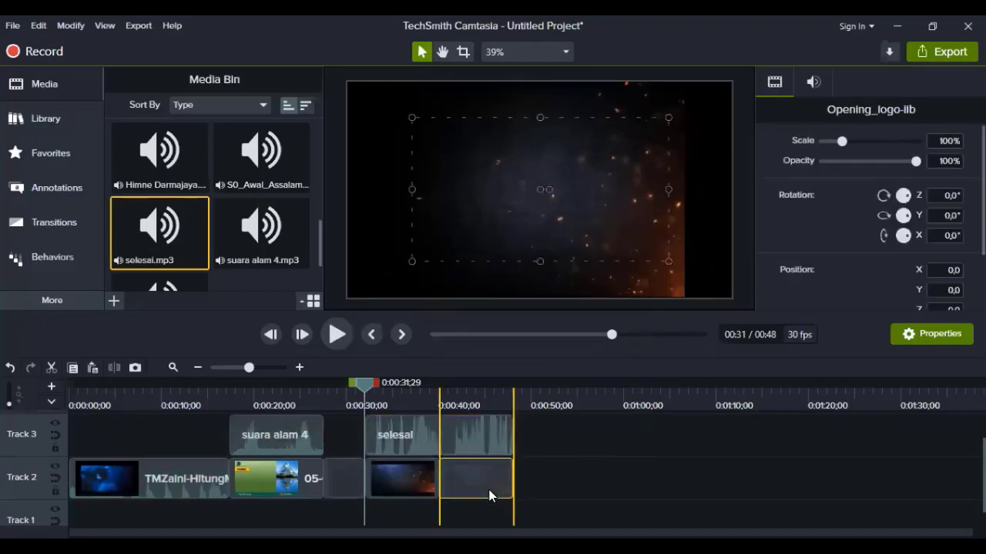
{"action": "left_click_drag", "start_coordinate": [512, 441], "coordinate": [520, 447]}
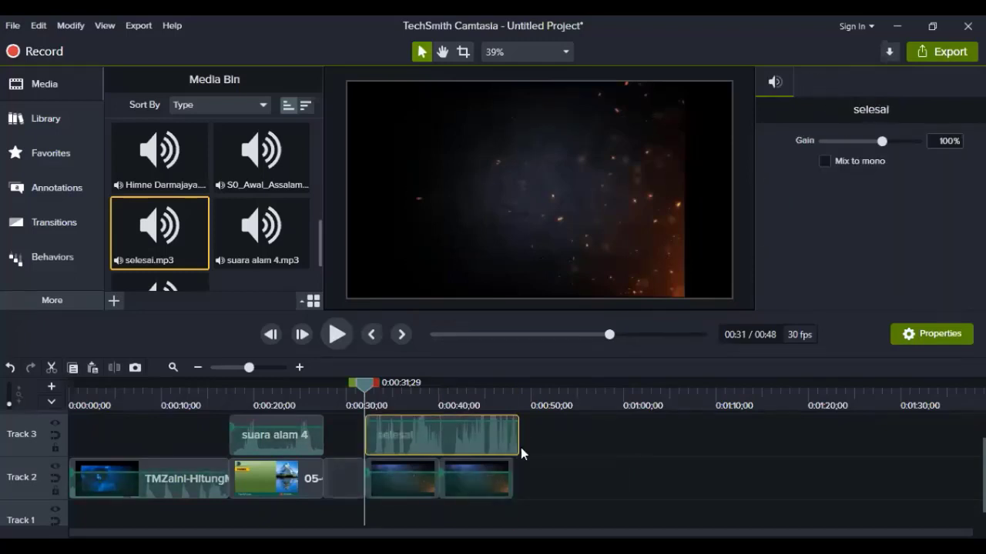
Shift the second Opening_logo-iib clip to end with the selesai audio, and move the first one up against it
{"action": "mouse_move", "coordinate": [482, 481]}
{"action": "left_mouse_down"}
{"action": "mouse_move", "coordinate": [498, 478]}
{"action": "mouse_move", "coordinate": [487, 476]}
{"action": "left_mouse_up"}
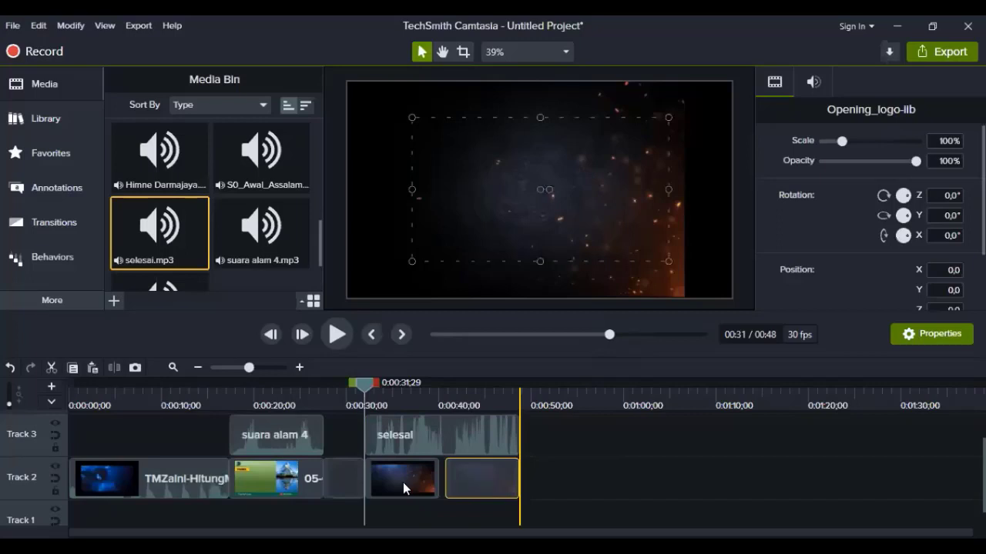
{"action": "left_click_drag", "start_coordinate": [407, 482], "coordinate": [436, 478]}
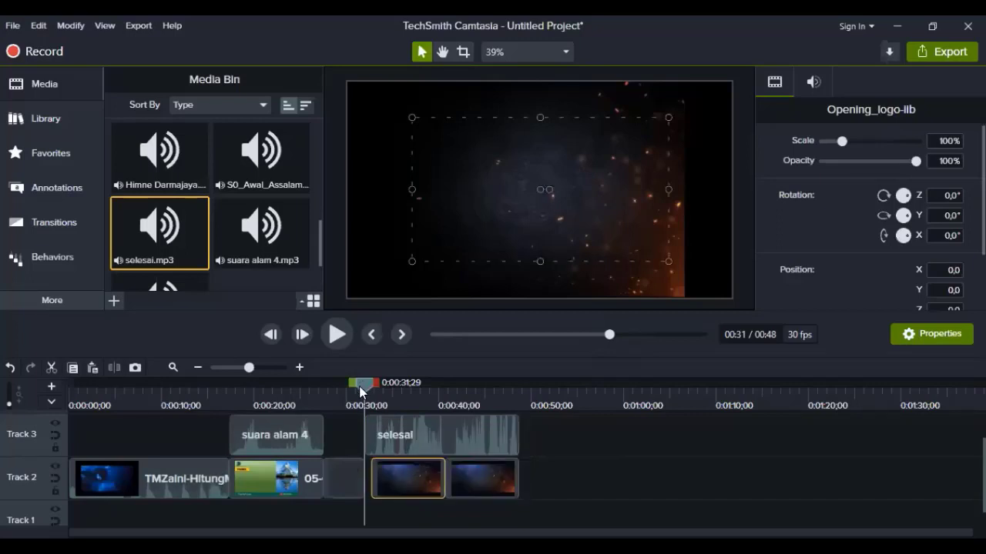
Play back the two Opening_logo-iib clips with the selesai audio to the end, and look over the arranged tracks
{"action": "left_click", "coordinate": [335, 333]}
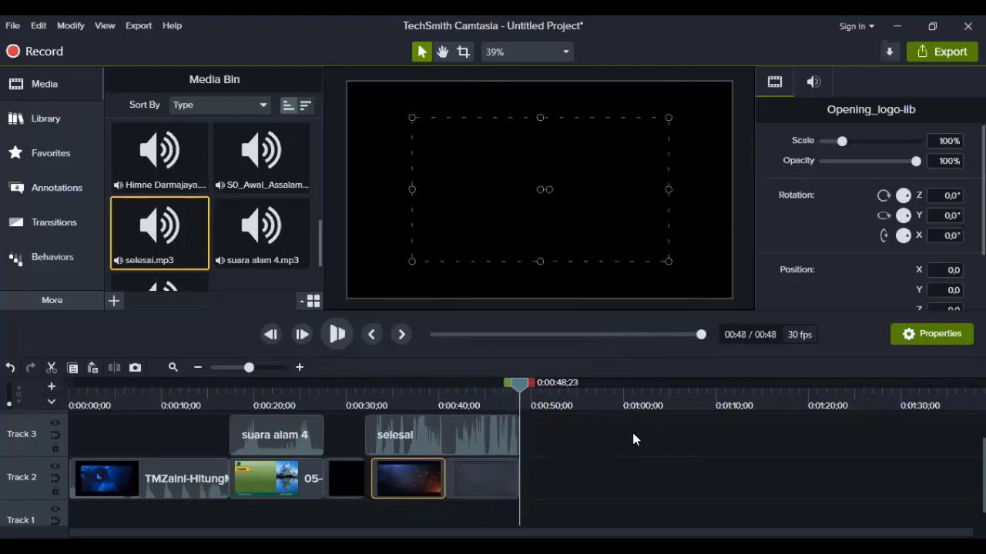
{"action": "left_click_drag", "start_coordinate": [522, 384], "coordinate": [77, 446]}
{"action": "left_click_drag", "start_coordinate": [201, 447], "coordinate": [458, 460]}
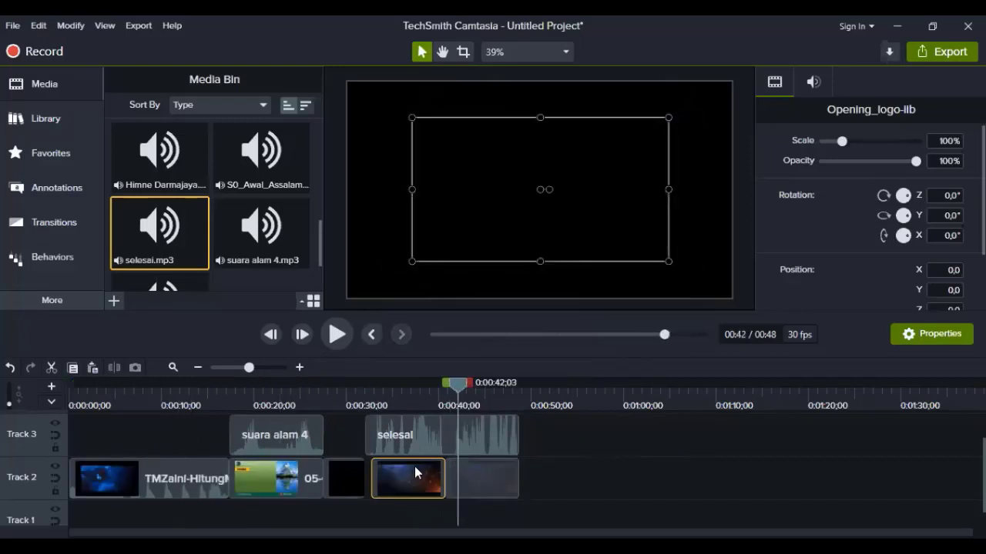
{"action": "scroll", "coordinate": [288, 491], "scroll_direction": "down", "scroll_amount": 1}
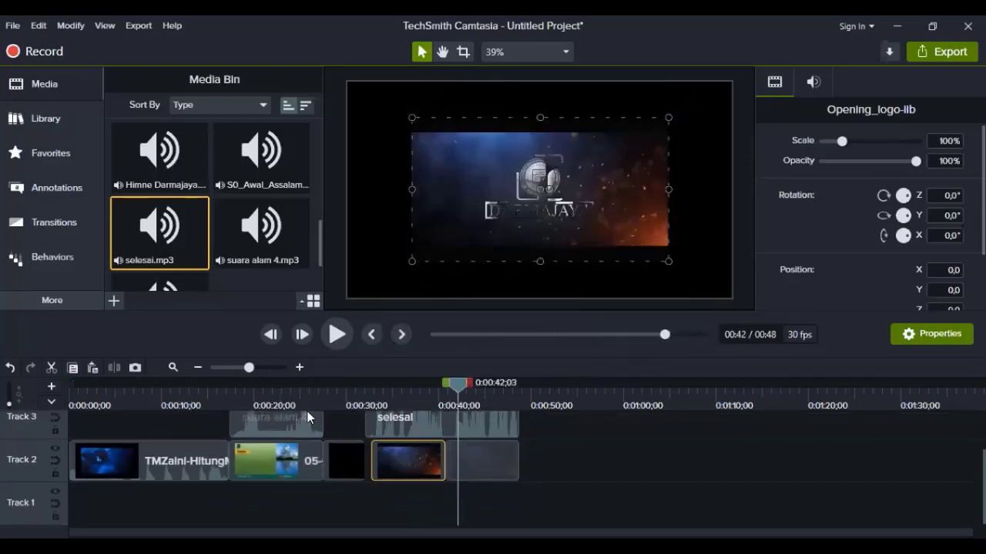
{"action": "scroll", "coordinate": [313, 469], "scroll_direction": "up", "scroll_amount": 1}
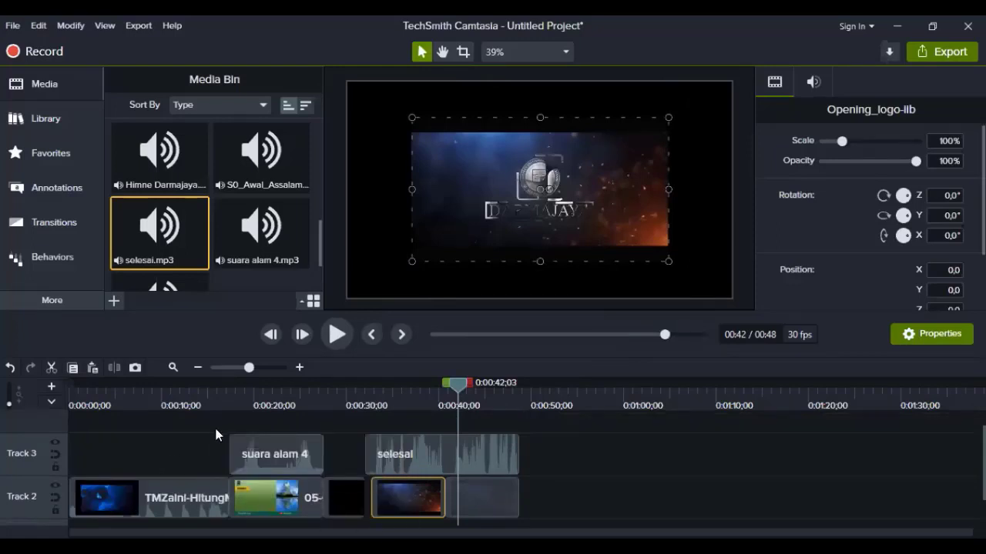
{"action": "scroll", "coordinate": [306, 434], "scroll_direction": "down", "scroll_amount": 1}
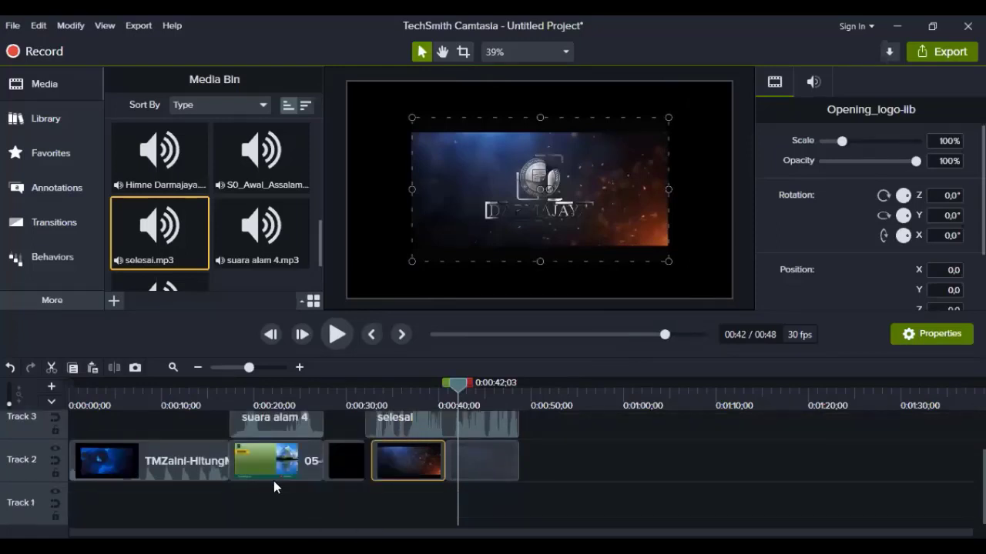
{"action": "scroll", "coordinate": [273, 481], "scroll_direction": "up", "scroll_amount": 1}
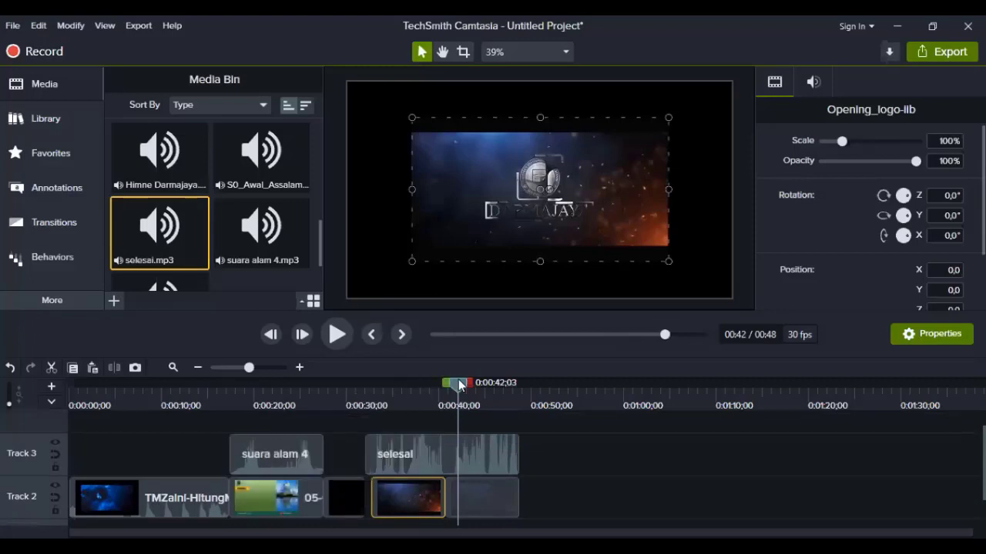
Scrub the timeline from its start across the countdown, cover and subscribe clips to the start of the selesai audio
{"action": "left_click_drag", "start_coordinate": [458, 381], "coordinate": [49, 441]}
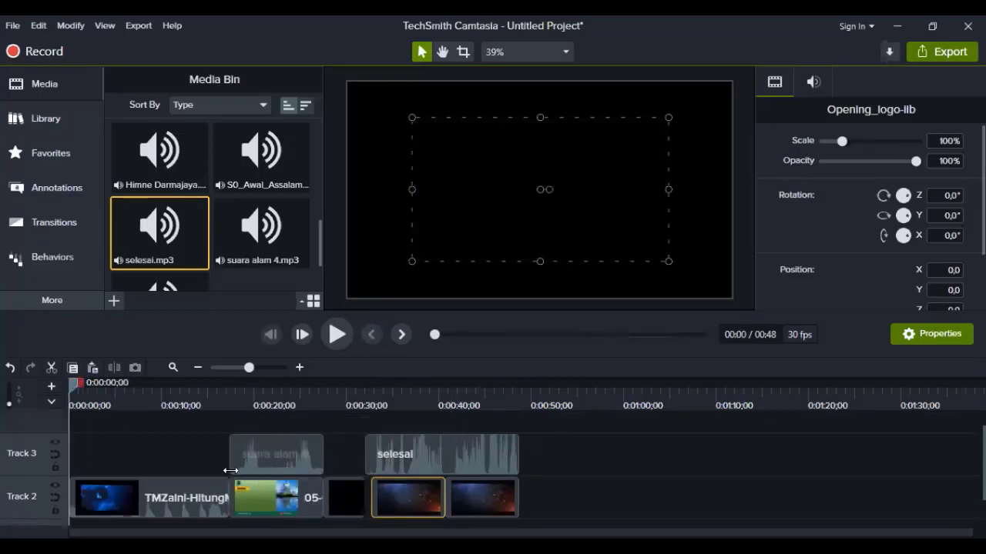
{"action": "scroll", "coordinate": [208, 459], "scroll_direction": "up", "scroll_amount": 1}
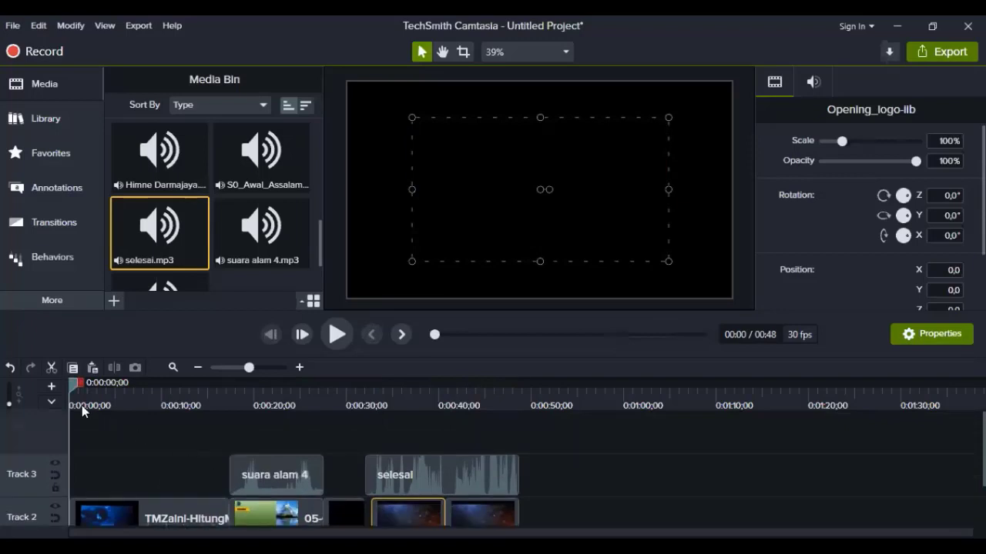
{"action": "left_click_drag", "start_coordinate": [70, 385], "coordinate": [368, 427]}
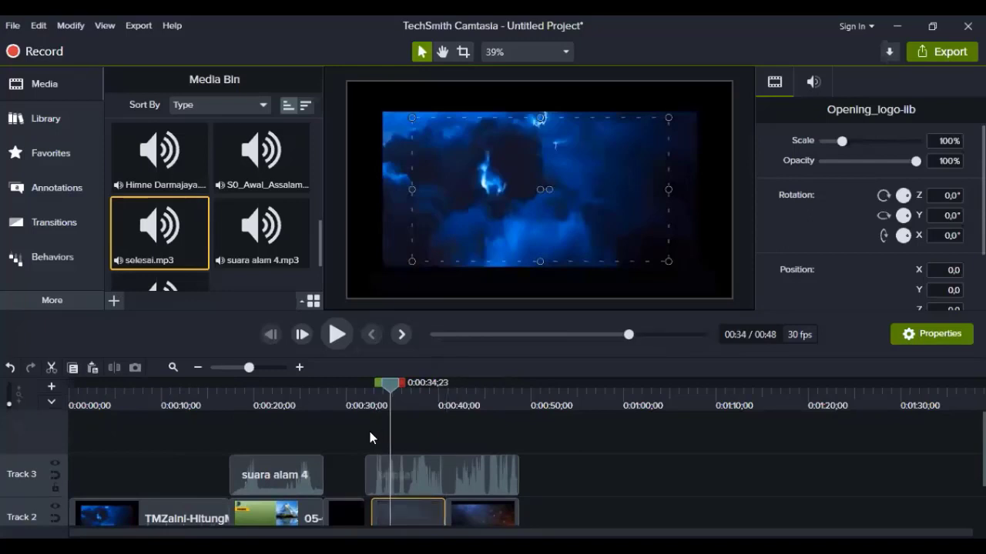
{"action": "left_click_drag", "start_coordinate": [252, 455], "coordinate": [236, 459]}
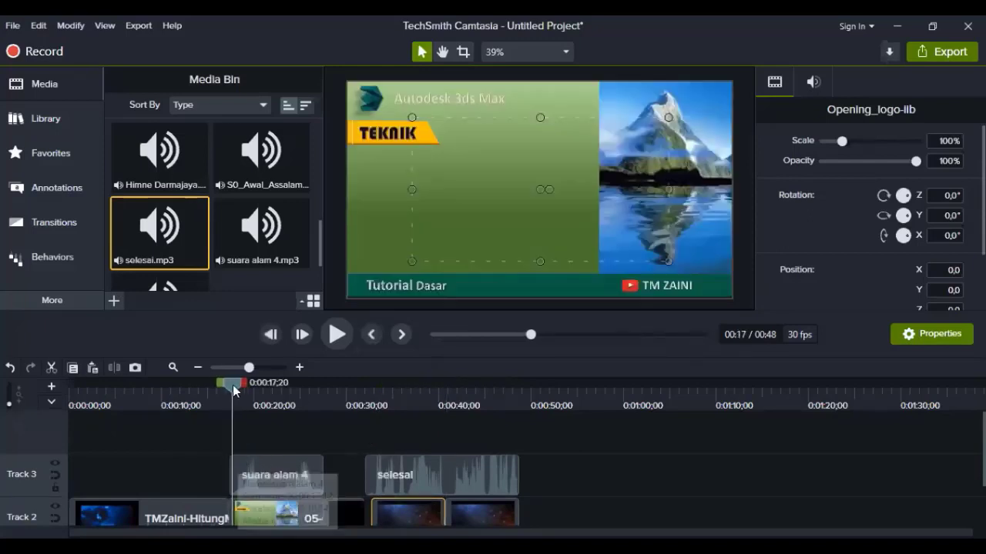
{"action": "left_click", "coordinate": [354, 412]}
{"action": "left_click_drag", "start_coordinate": [363, 427], "coordinate": [369, 435]}
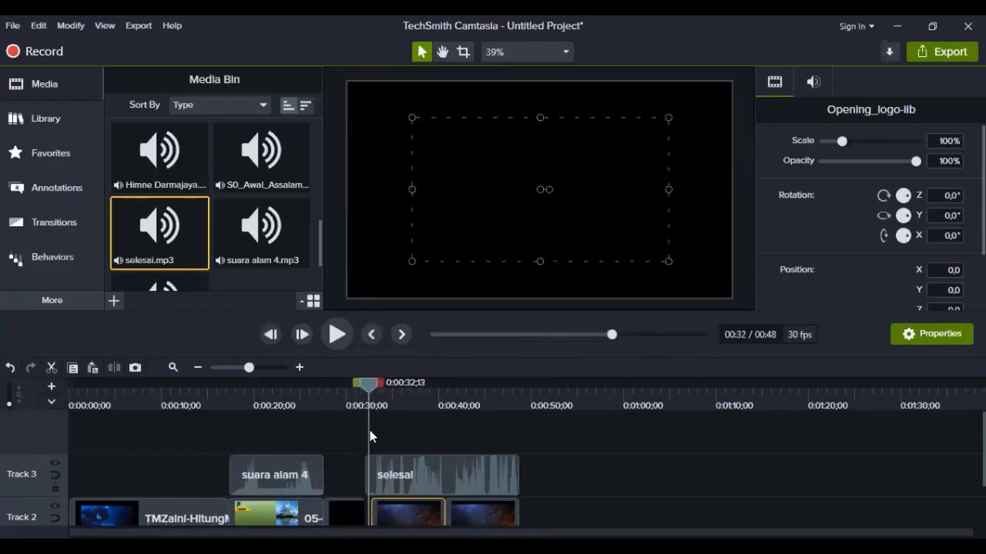
Add a plain text callout without a background at 0:00:27;16, where the Subscribe clip starts, and clear its text
{"action": "scroll", "coordinate": [352, 493], "scroll_direction": "down", "scroll_amount": 1}
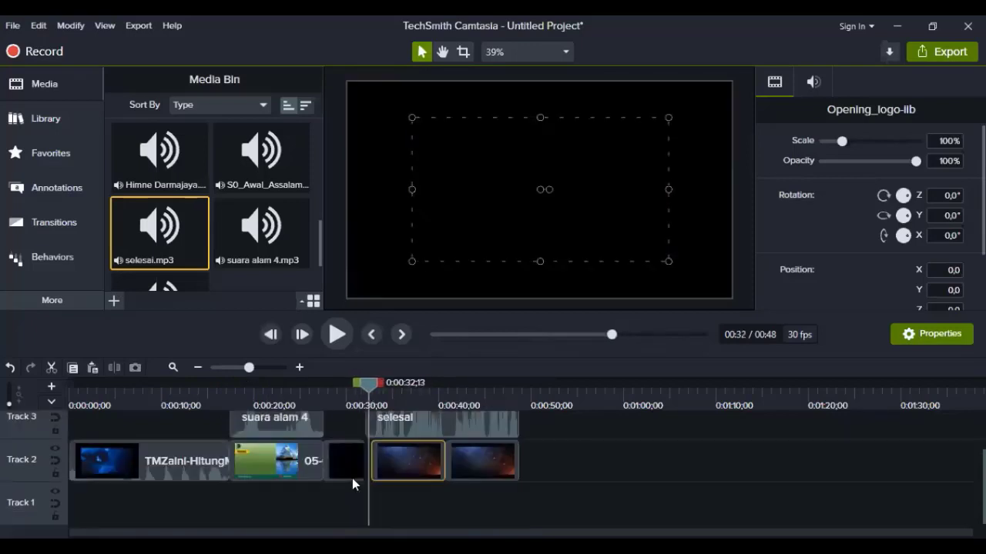
{"action": "left_click", "coordinate": [354, 462]}
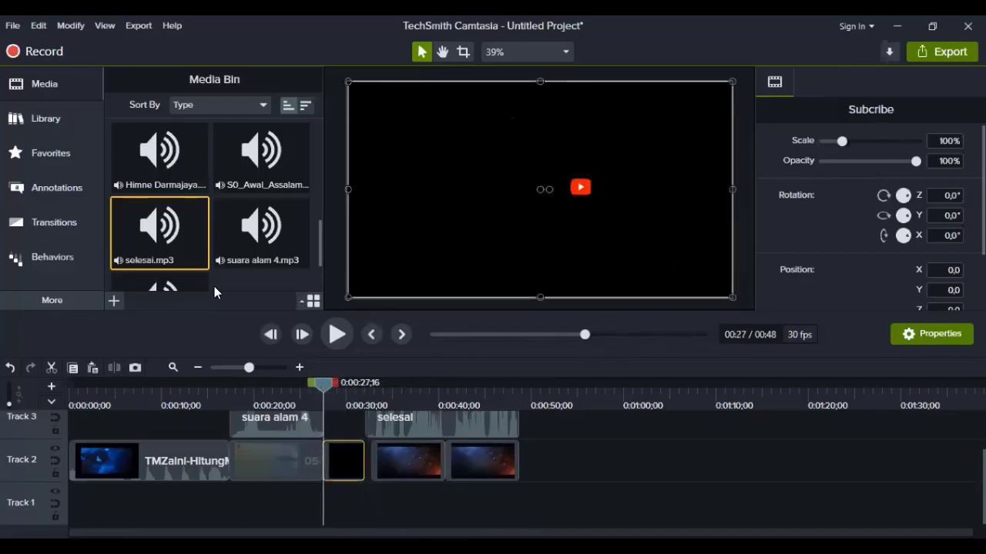
{"action": "left_click", "coordinate": [49, 124]}
{"action": "left_click", "coordinate": [52, 186]}
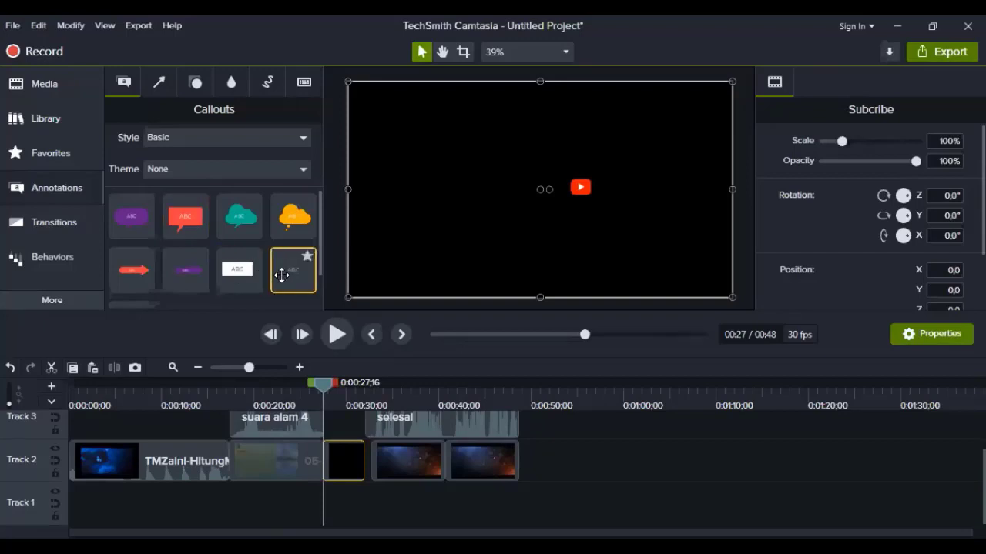
{"action": "left_click_drag", "start_coordinate": [282, 275], "coordinate": [446, 241]}
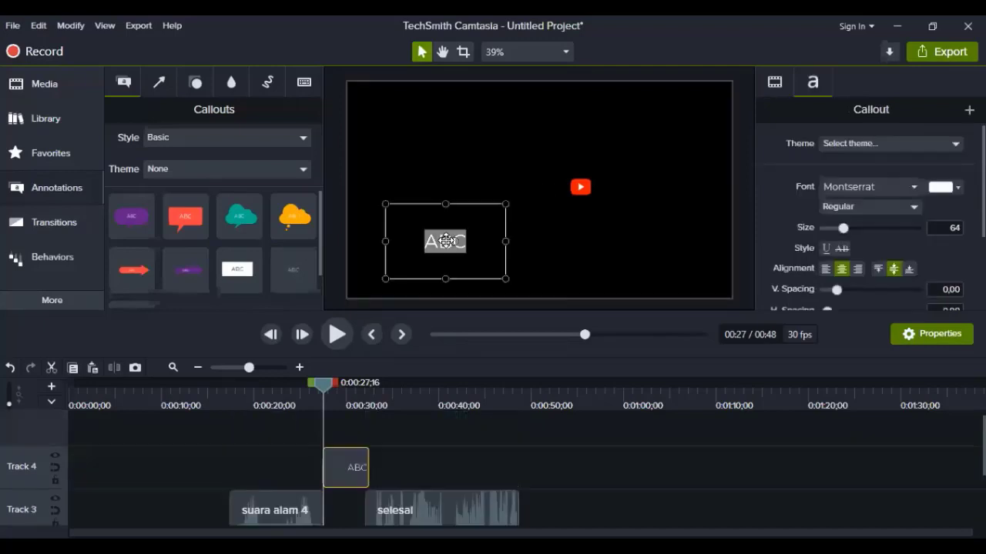
{"action": "type", "text": "TM"}
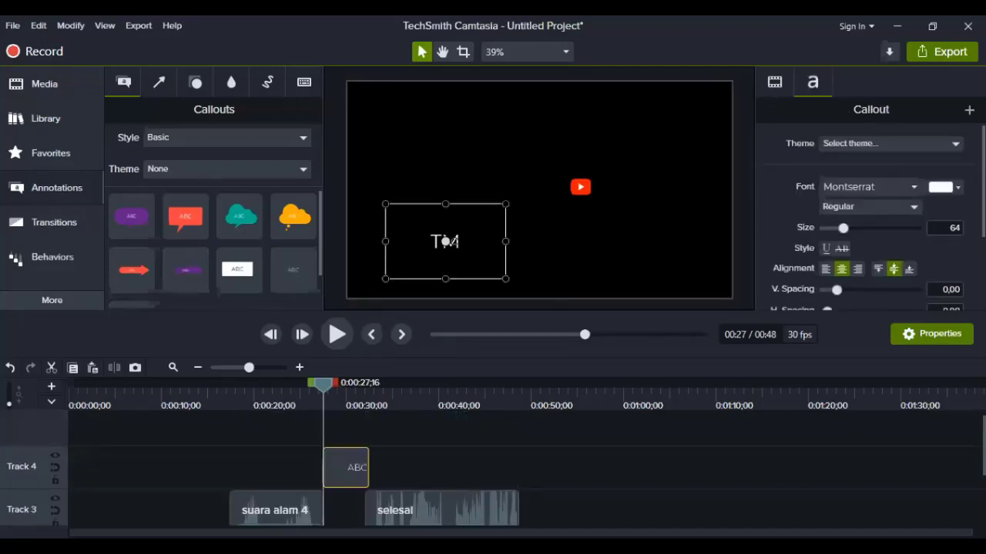
{"action": "key", "text": "BackSpace"}
{"action": "key", "text": "BackSpace"}
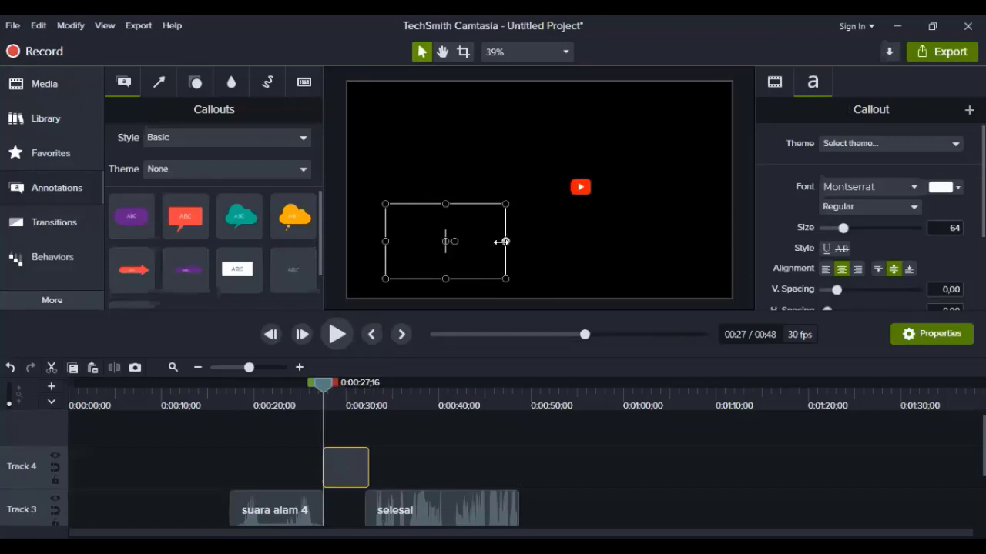
Start saving the project and choose the DATA (D:) drive as its location
{"action": "left_click", "coordinate": [12, 26]}
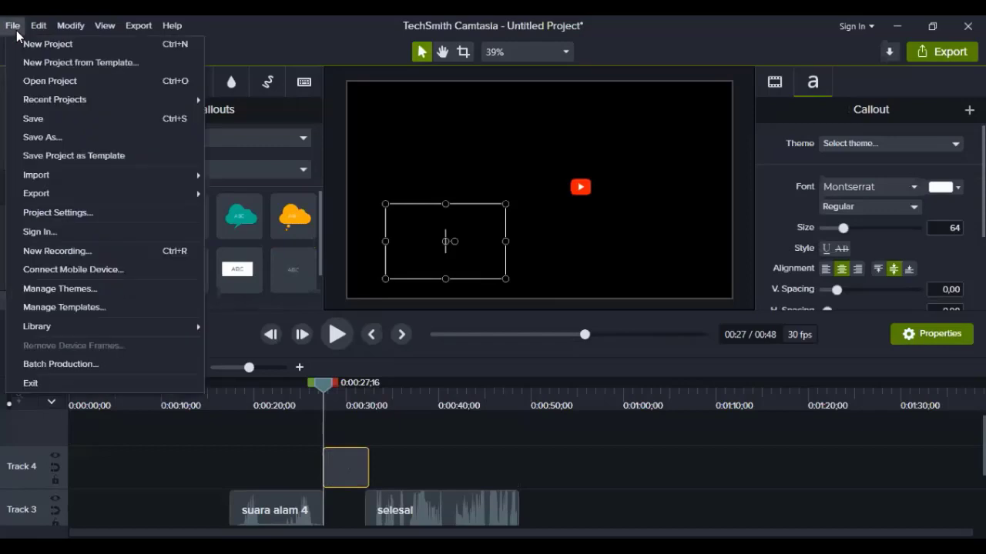
{"action": "left_click", "coordinate": [34, 121]}
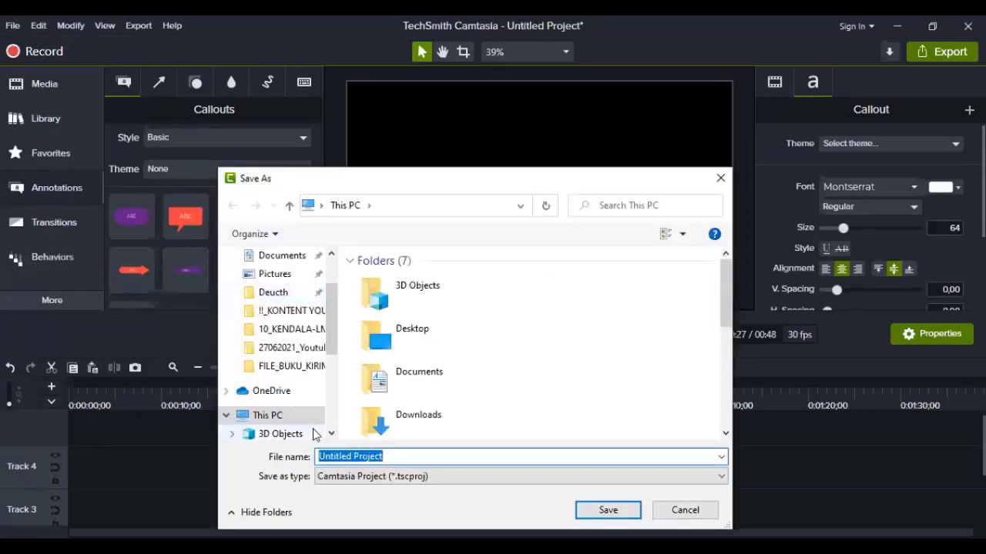
{"action": "scroll", "coordinate": [331, 414], "scroll_direction": "down", "scroll_amount": 3}
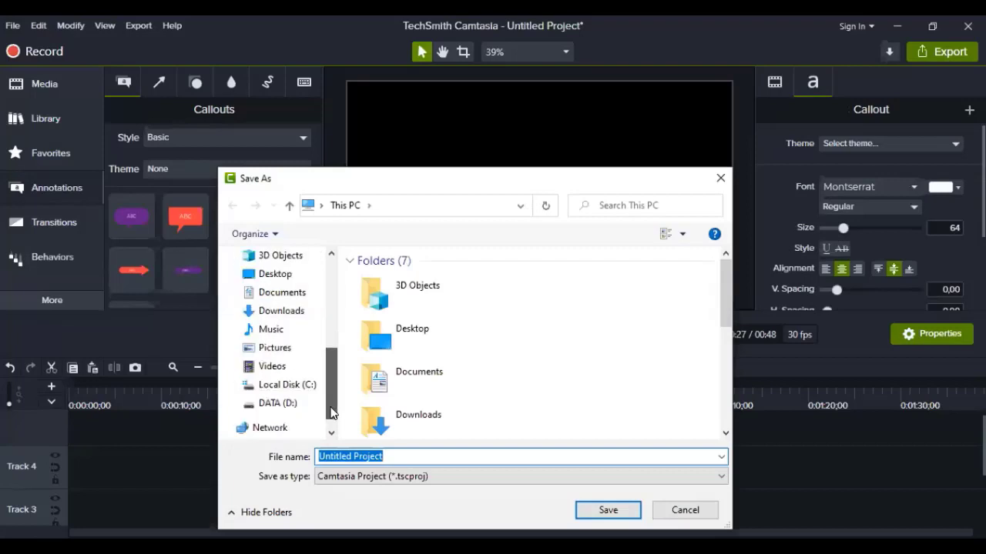
{"action": "left_click", "coordinate": [290, 405]}
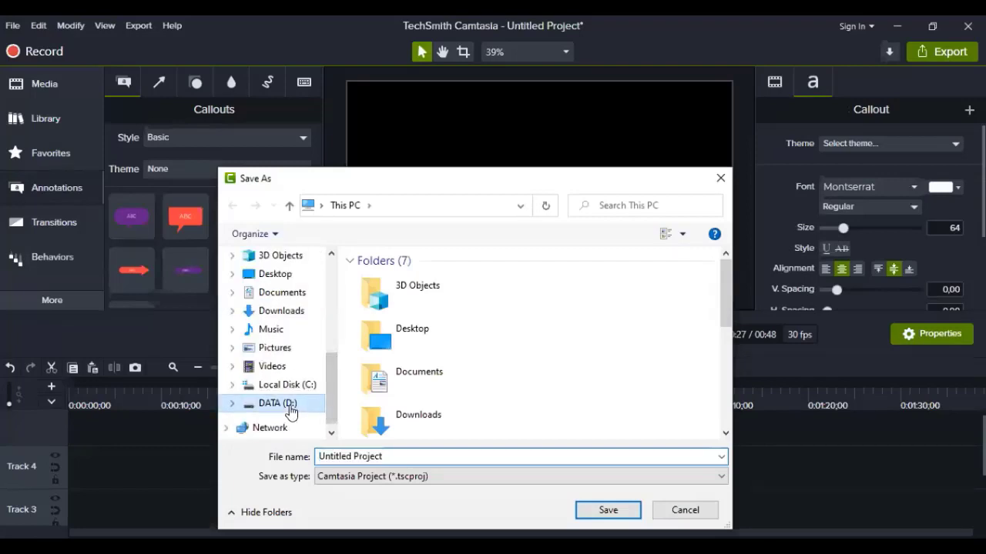
Name the project file Belajar-susun-film and save it as a Camtasia Project
{"action": "left_click", "coordinate": [401, 454]}
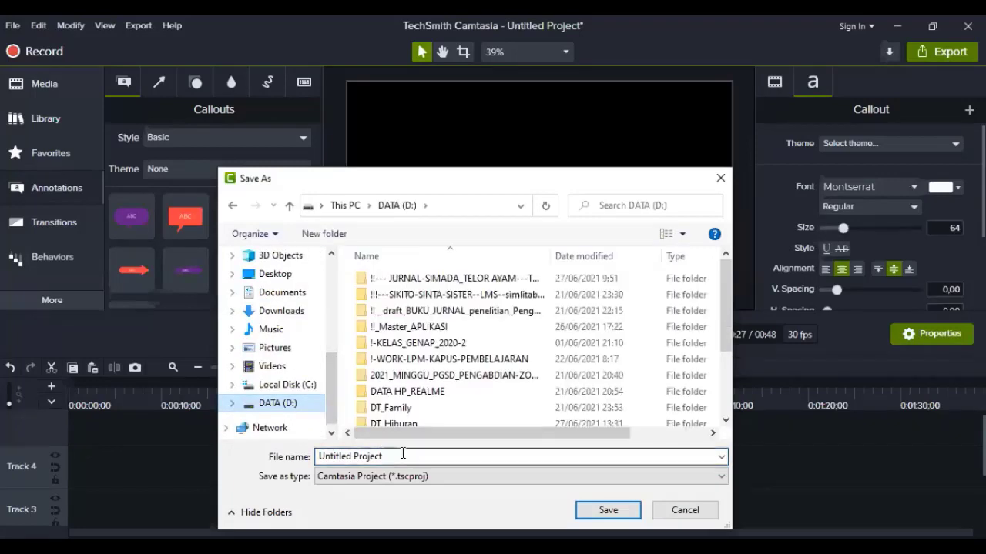
{"action": "key", "text": "ctrl+a"}
{"action": "type", "text": "test"}
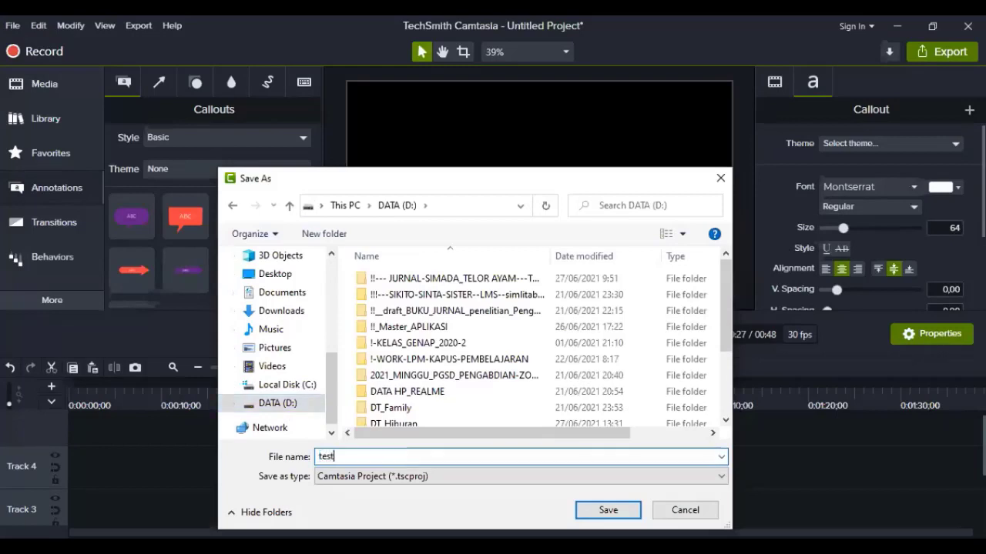
{"action": "key", "text": "BackSpace"}
{"action": "key", "text": "BackSpace"}
{"action": "key", "text": "BackSpace"}
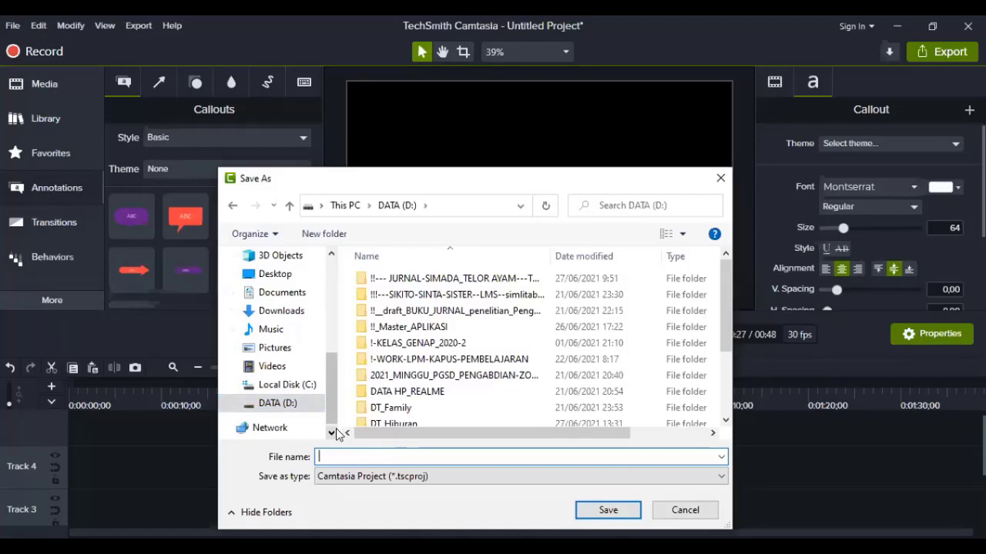
{"action": "type", "text": "Bela"}
{"action": "type", "text": "jar-"}
{"action": "type", "text": "sis"}
{"action": "type", "text": "usu"}
{"action": "type", "text": "n-fi"}
{"action": "type", "text": "lm"}
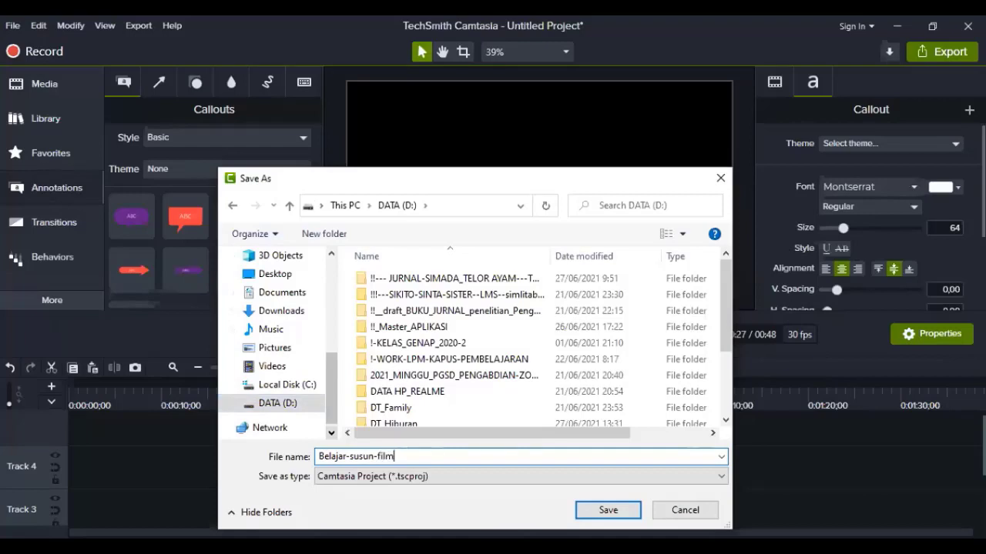
{"action": "left_click", "coordinate": [606, 506]}
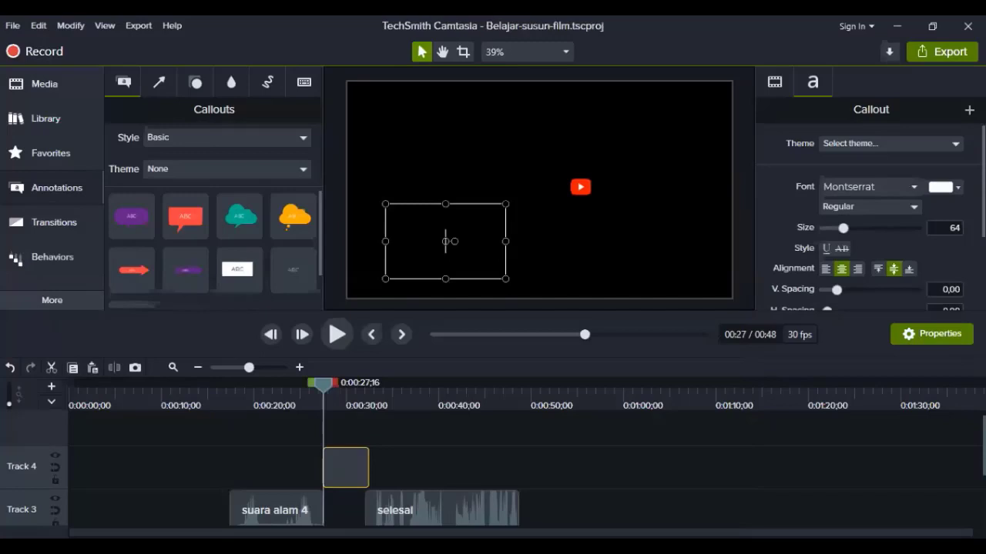
Enter "belajar susun film" in the empty Track 4 callout at 0:00:29;01, and widen its box to fit the text on one line
{"action": "left_click", "coordinate": [645, 498]}
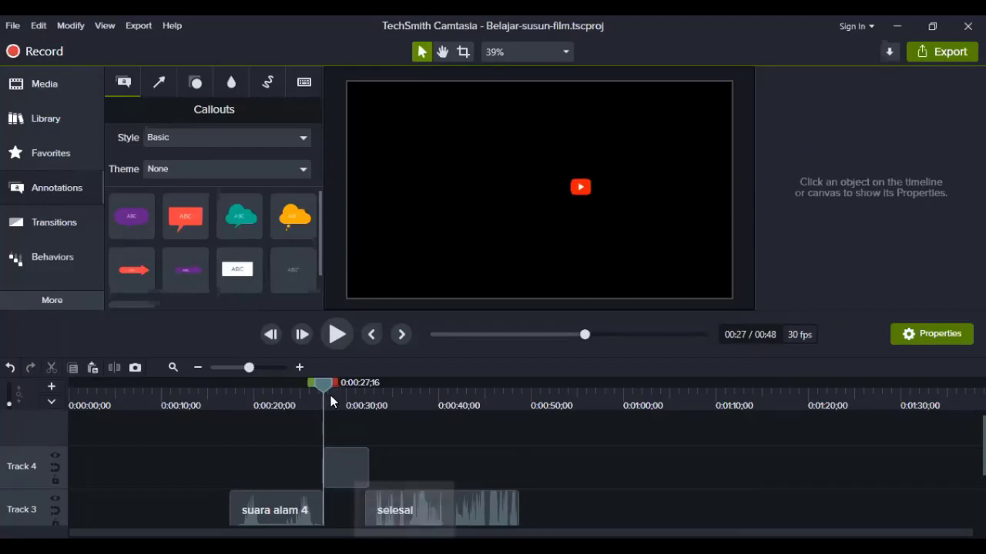
{"action": "scroll", "coordinate": [373, 461], "scroll_direction": "down", "scroll_amount": 2}
{"action": "scroll", "coordinate": [374, 459], "scroll_direction": "up", "scroll_amount": 2}
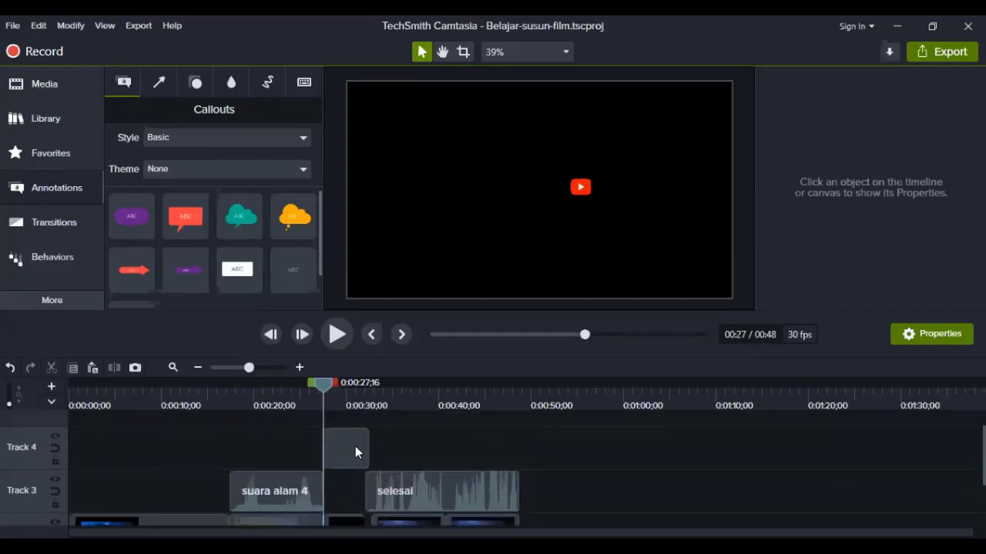
{"action": "left_click", "coordinate": [355, 446]}
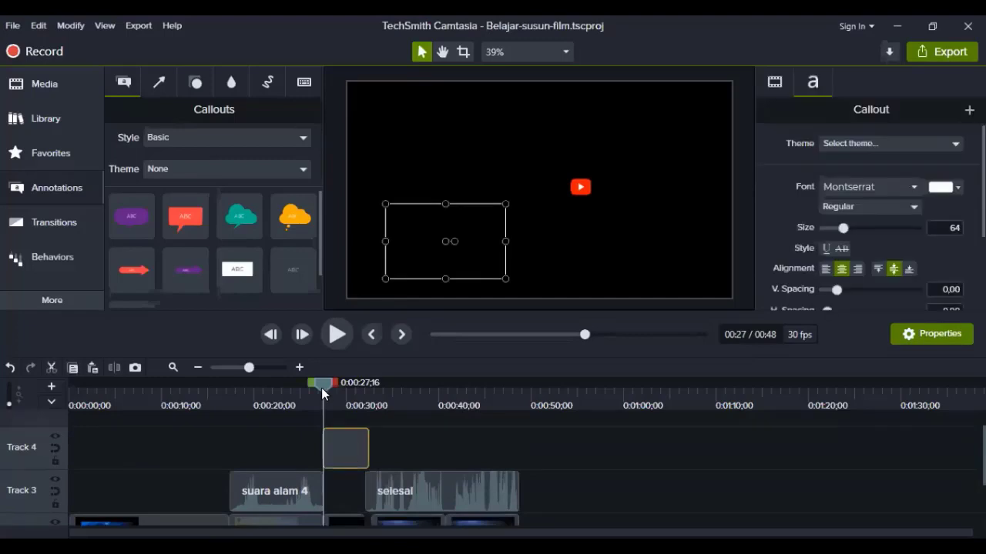
{"action": "left_click_drag", "start_coordinate": [321, 388], "coordinate": [335, 388]}
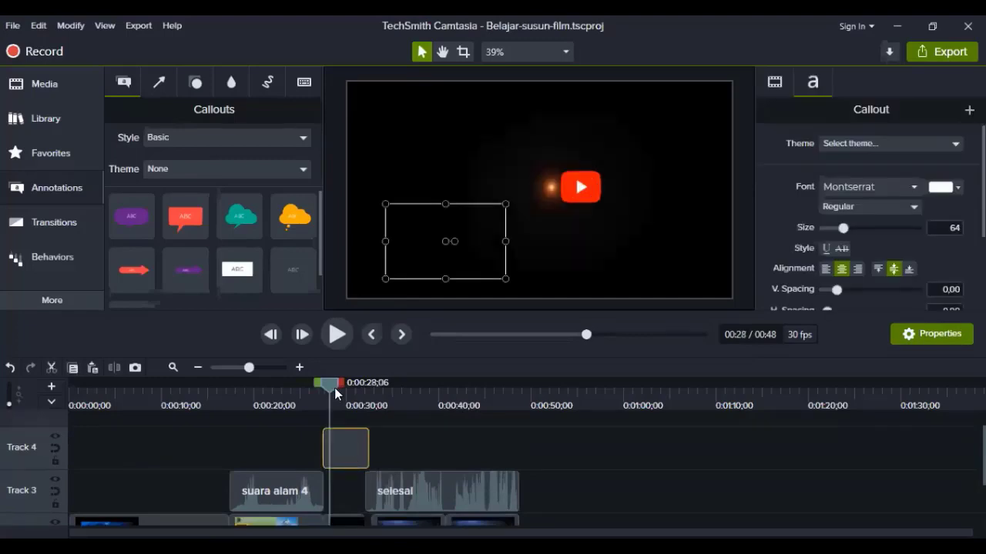
{"action": "double_click", "coordinate": [450, 239]}
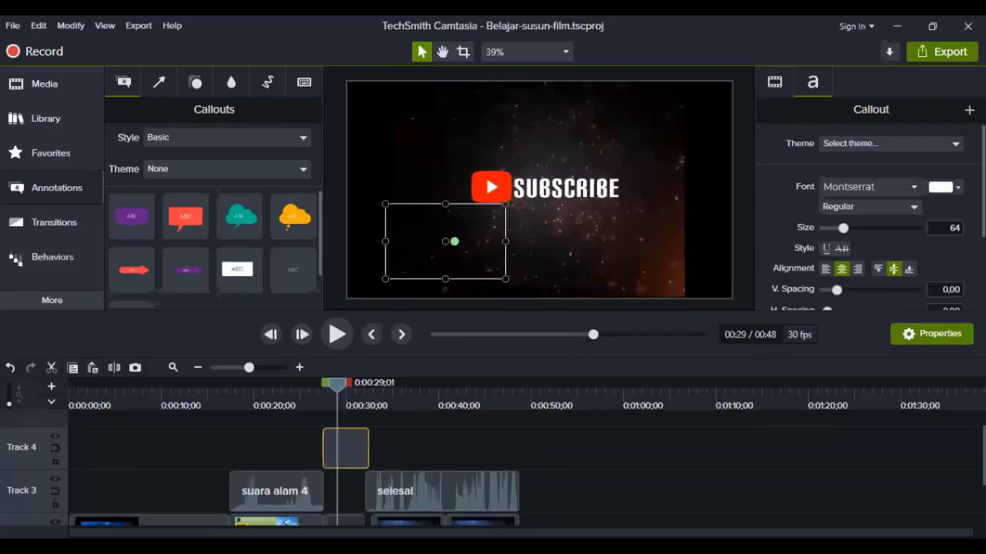
{"action": "type", "text": "belajar"}
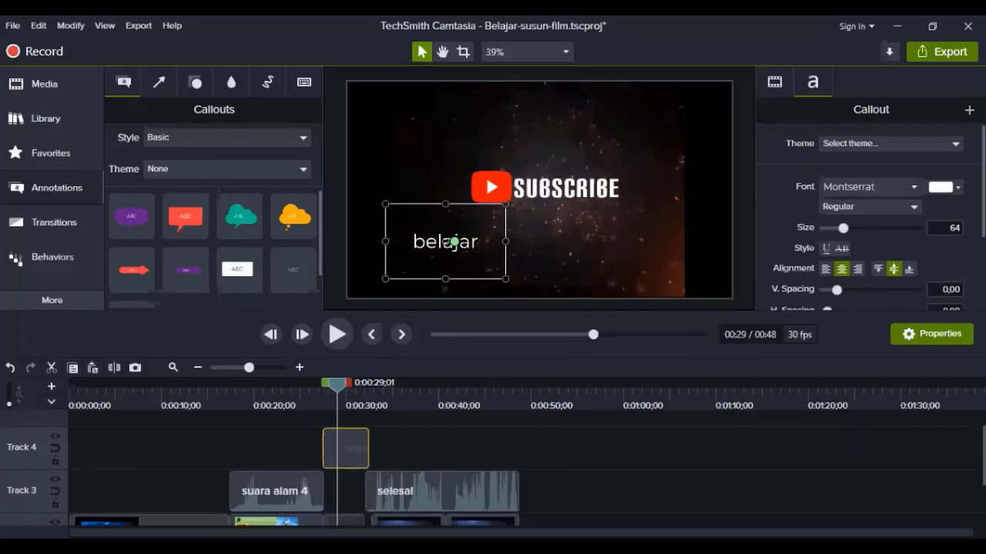
{"action": "type", "text": " susun"}
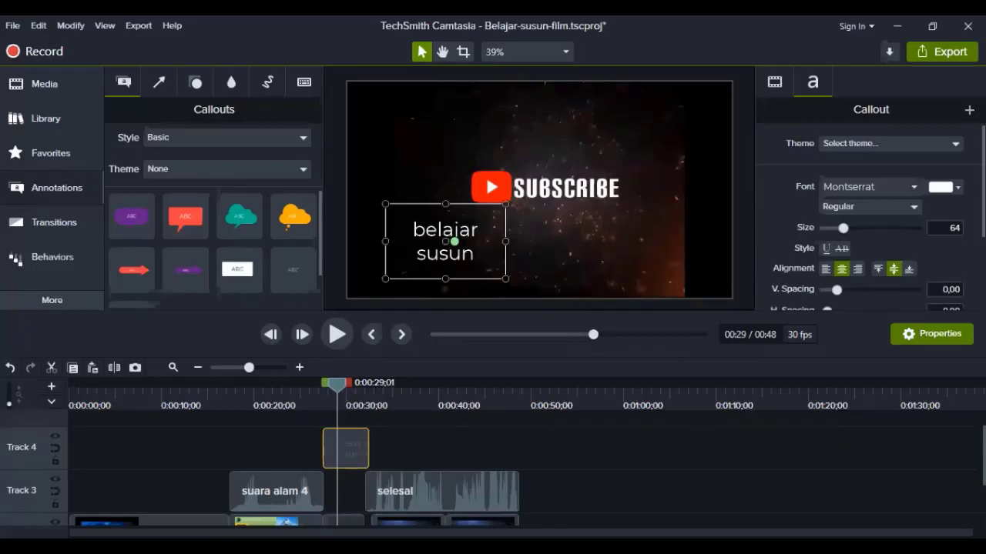
{"action": "type", "text": " film"}
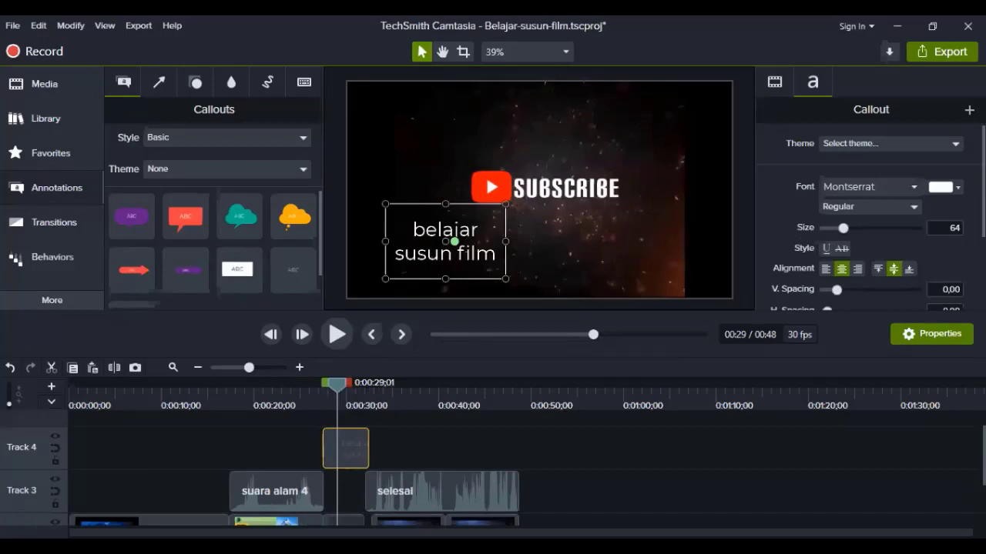
{"action": "left_click_drag", "start_coordinate": [505, 241], "coordinate": [655, 241]}
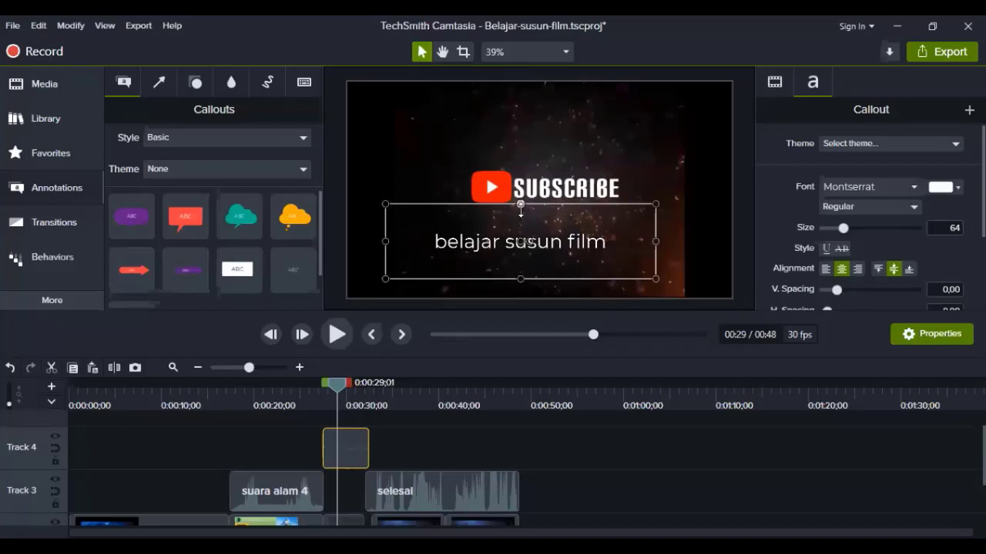
Reduce the "belajar susun film" callout to font size 34, shrink its box around the text and place it near the canvas's lower-right corner
{"action": "left_click_drag", "start_coordinate": [521, 206], "coordinate": [603, 272]}
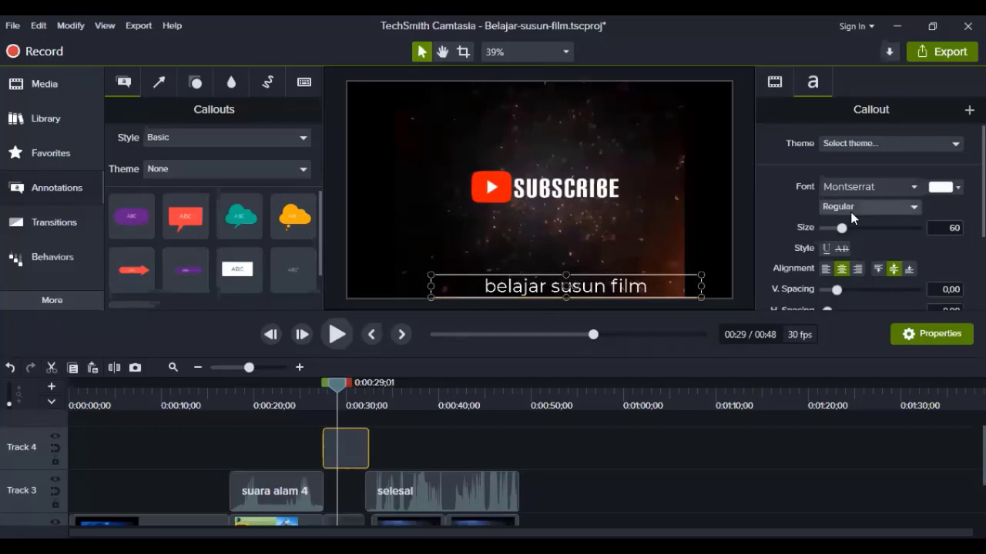
{"action": "left_click_drag", "start_coordinate": [840, 228], "coordinate": [828, 225]}
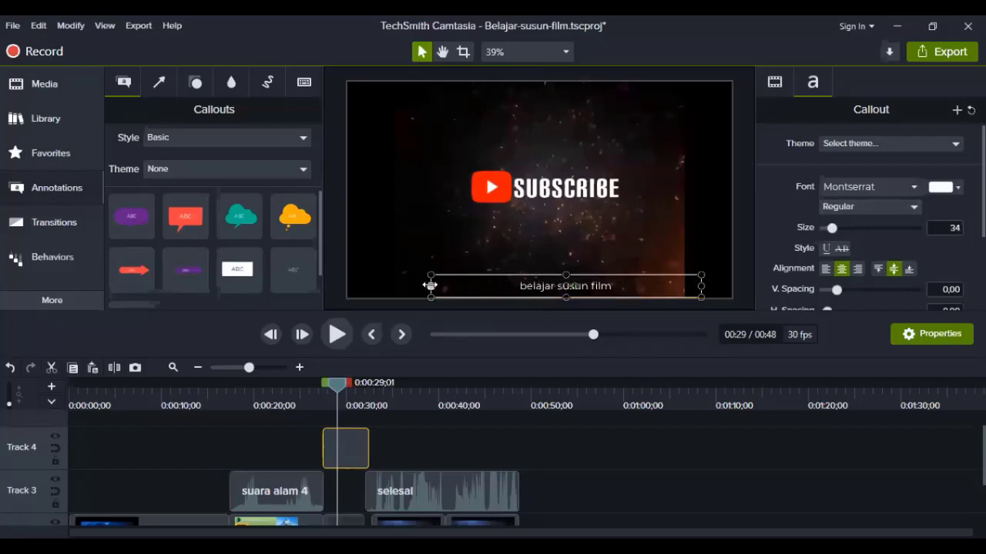
{"action": "left_click_drag", "start_coordinate": [431, 285], "coordinate": [589, 286]}
{"action": "left_click", "coordinate": [607, 247]}
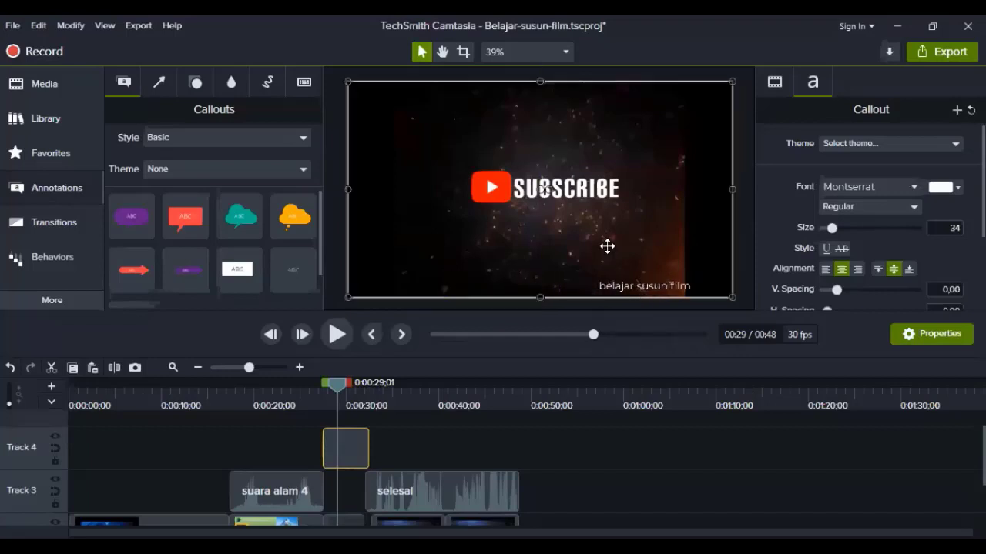
{"action": "left_click", "coordinate": [621, 284]}
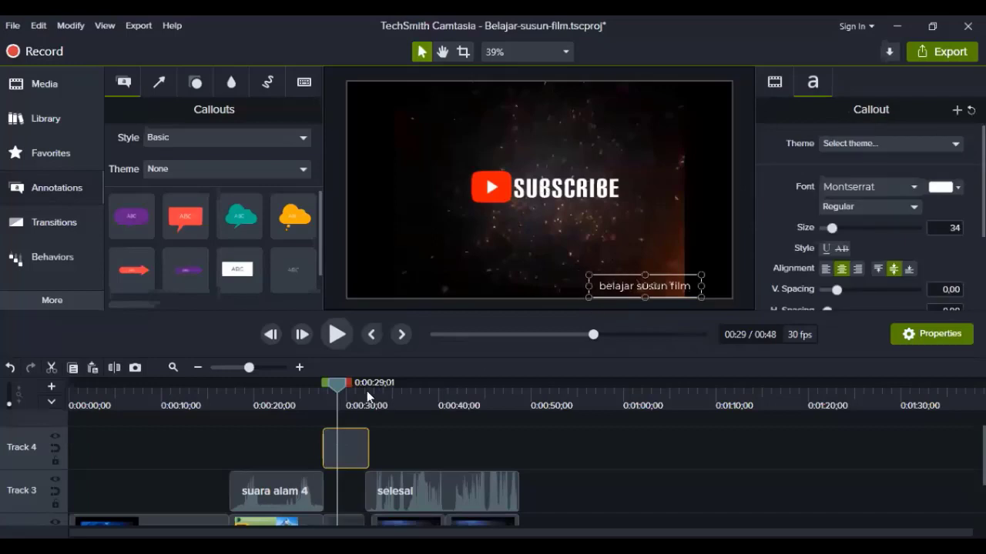
Play back the callout section from 0:00:24;14 past the end of the Subscribe clip
{"action": "left_click_drag", "start_coordinate": [335, 381], "coordinate": [295, 385]}
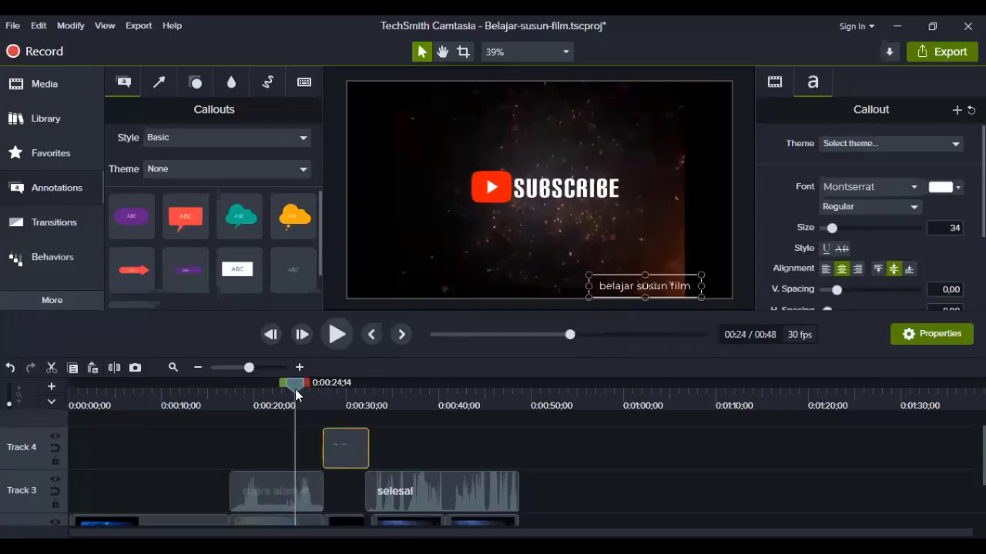
{"action": "left_click", "coordinate": [337, 334]}
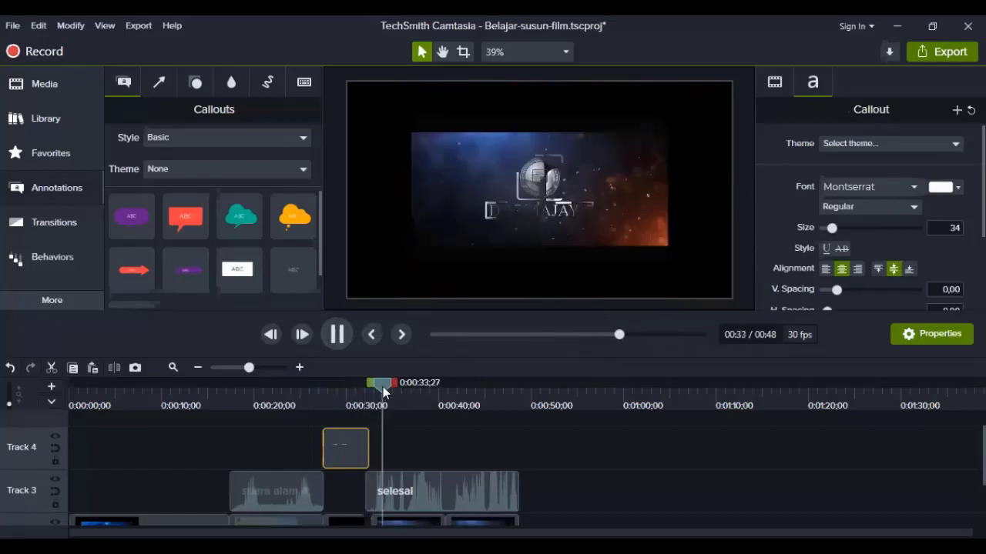
{"action": "left_click", "coordinate": [324, 407]}
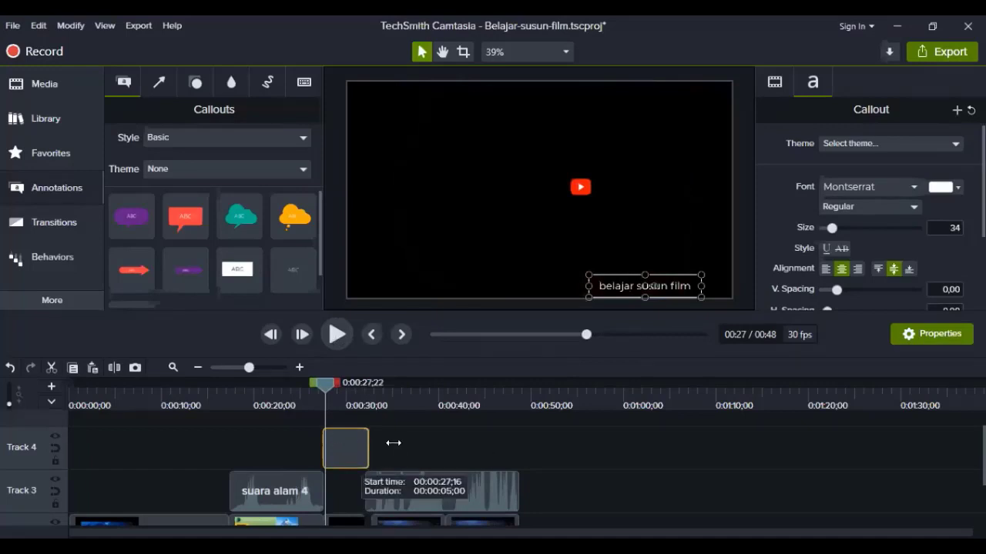
Extend the Track 4 callout to a duration of 00:00:21;07, ending with the selesal audio, and nudge its text closer to the canvas corner
{"action": "left_click_drag", "start_coordinate": [513, 441], "coordinate": [518, 441]}
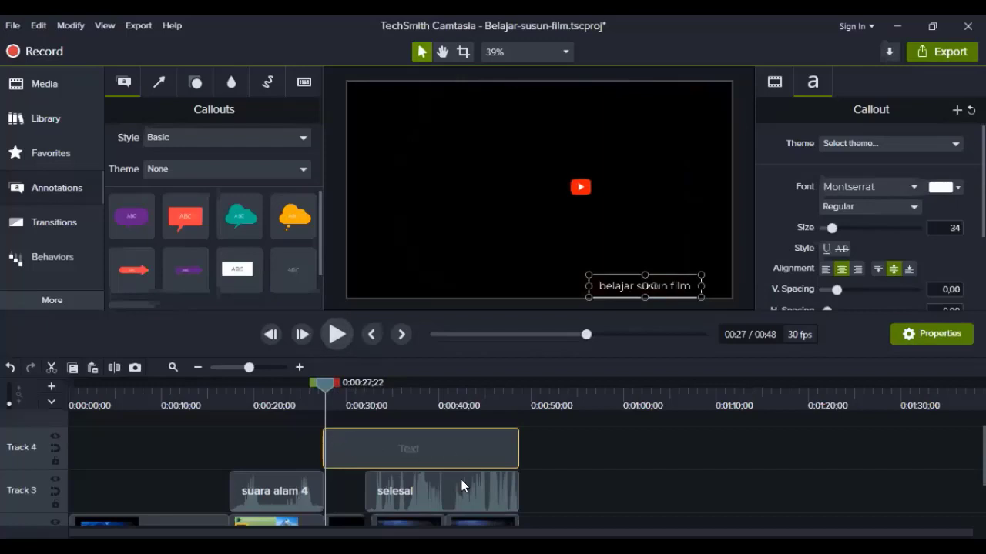
{"action": "scroll", "coordinate": [461, 480], "scroll_direction": "down", "scroll_amount": 1}
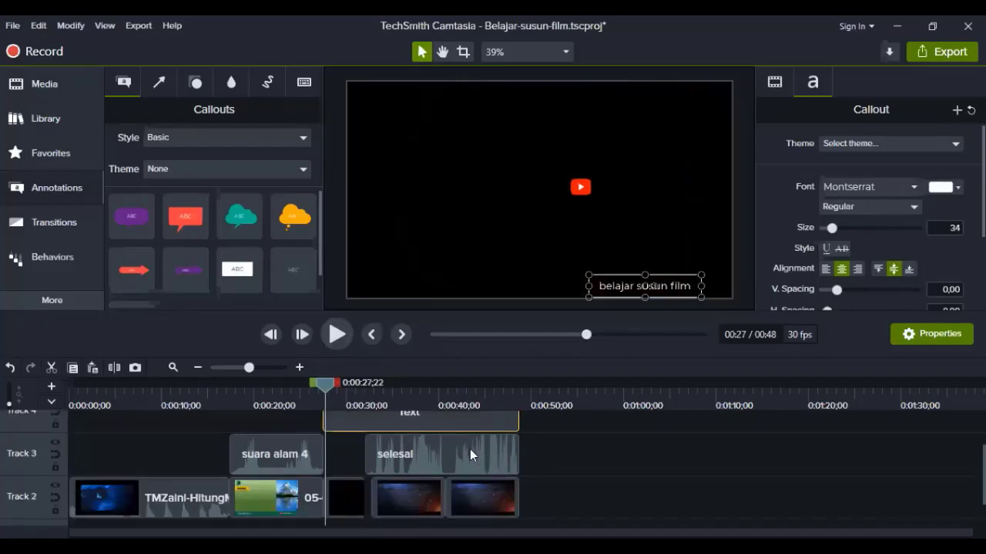
{"action": "scroll", "coordinate": [403, 459], "scroll_direction": "up", "scroll_amount": 1}
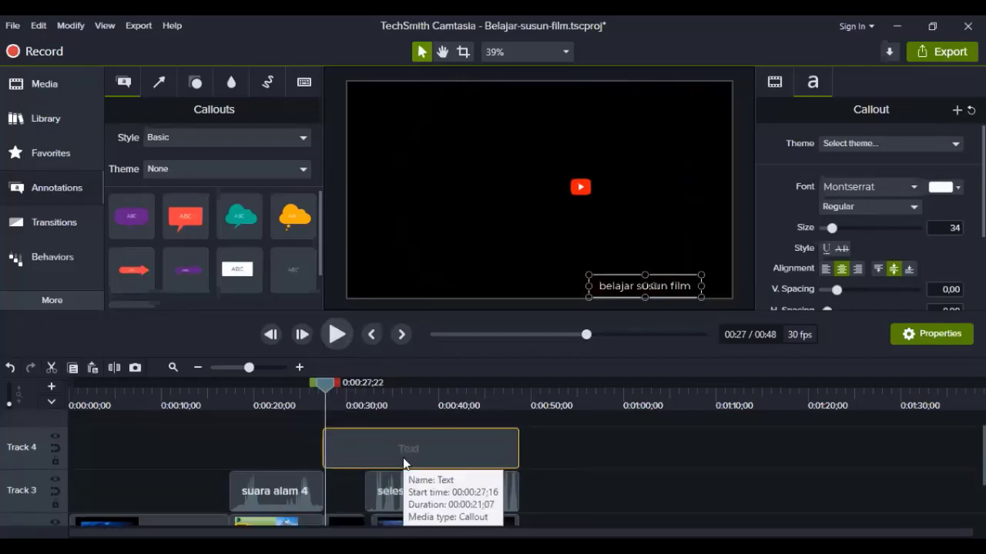
{"action": "left_click_drag", "start_coordinate": [654, 285], "coordinate": [667, 289]}
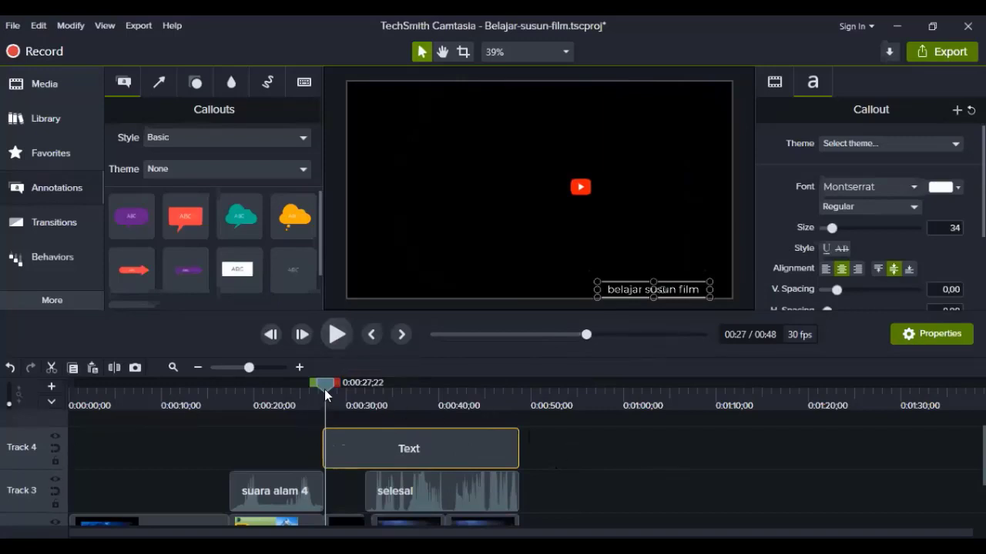
Play back the extended callout to the end of the film and save the project
{"action": "left_click", "coordinate": [336, 336]}
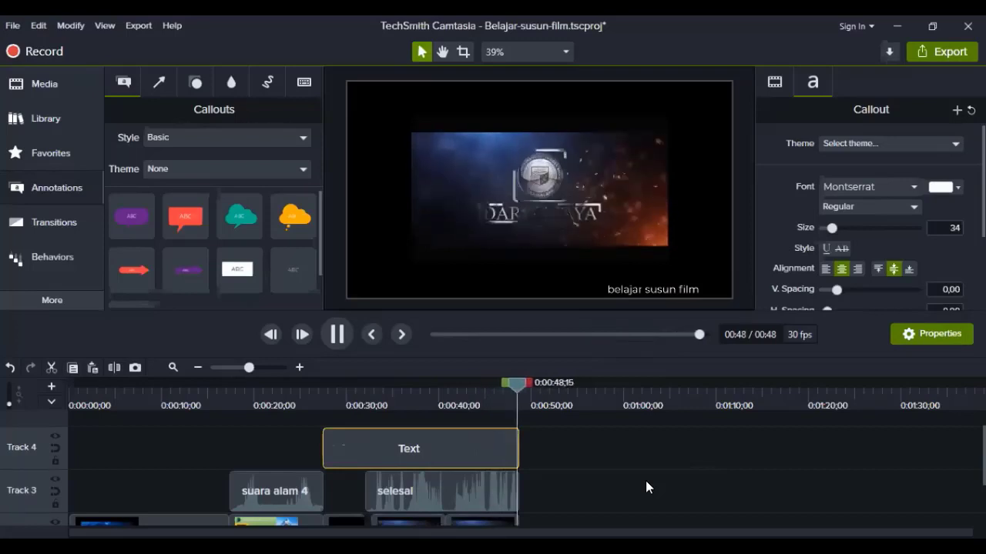
{"action": "left_click", "coordinate": [12, 26]}
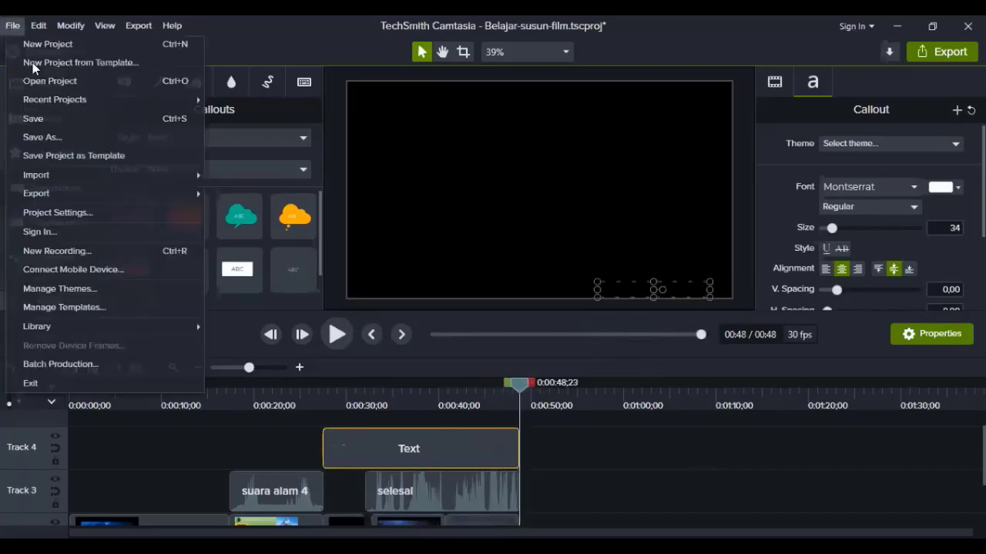
{"action": "left_click", "coordinate": [36, 119]}
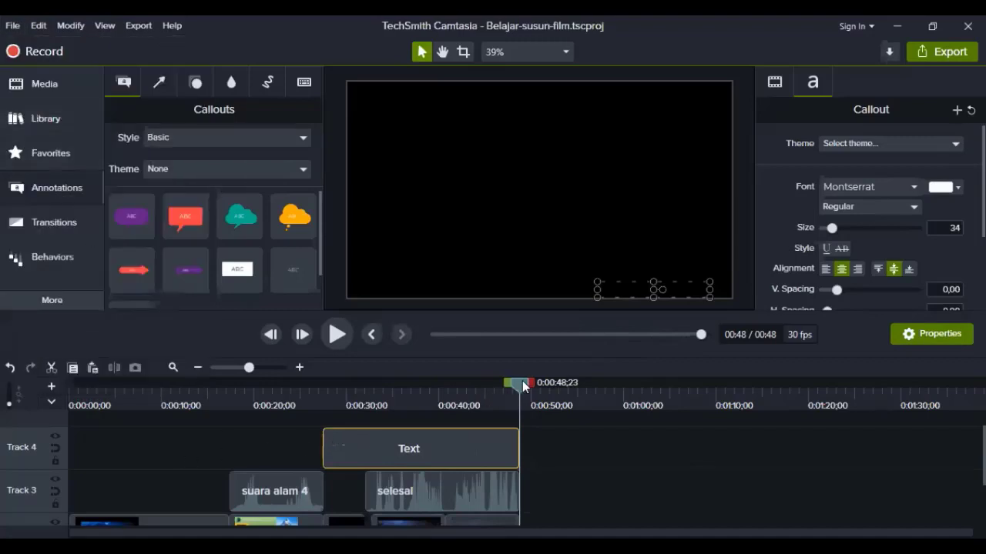
Enlarge the timeline area and play the whole film from 0:00:00;00 to check the clip order
{"action": "left_click_drag", "start_coordinate": [307, 383], "coordinate": [329, 383]}
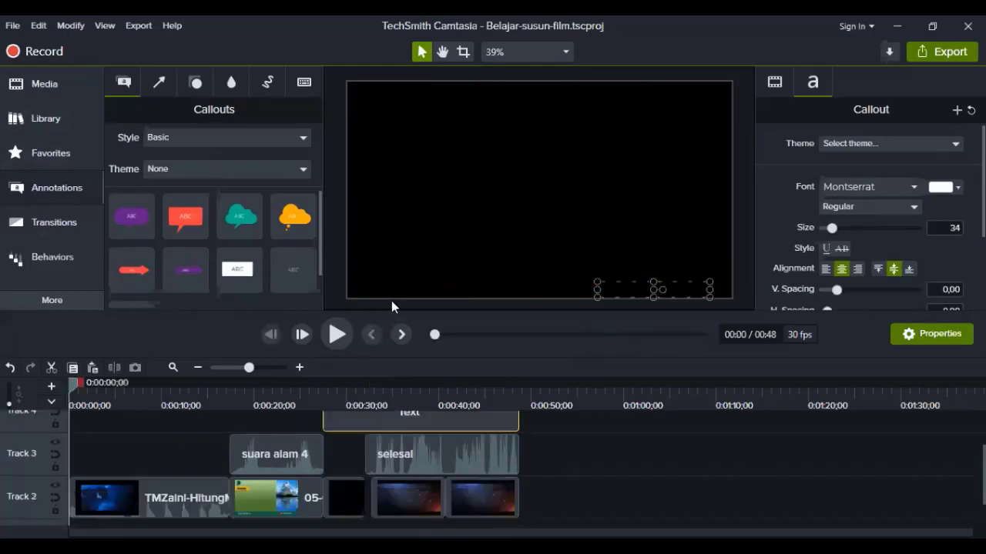
{"action": "left_click_drag", "start_coordinate": [404, 310], "coordinate": [398, 263]}
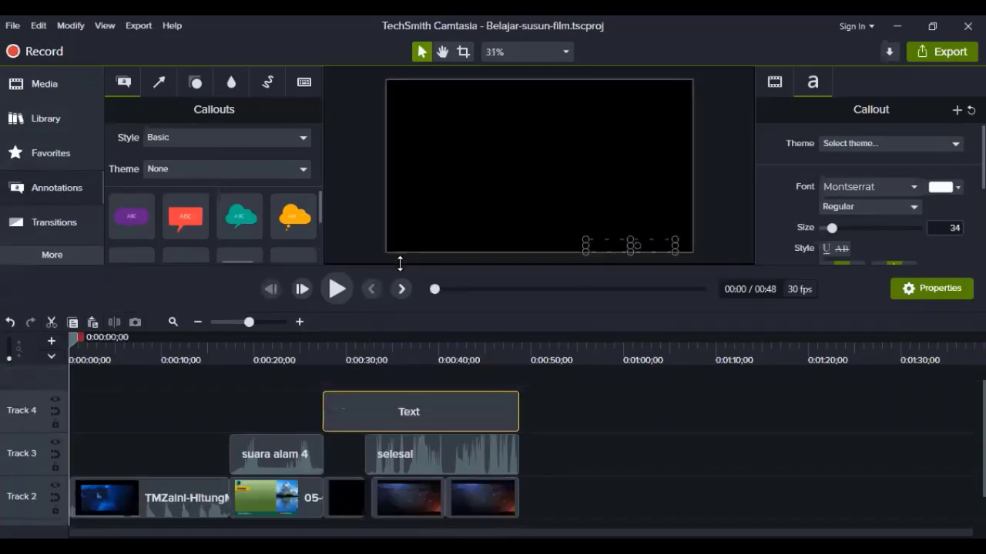
{"action": "left_click", "coordinate": [246, 410]}
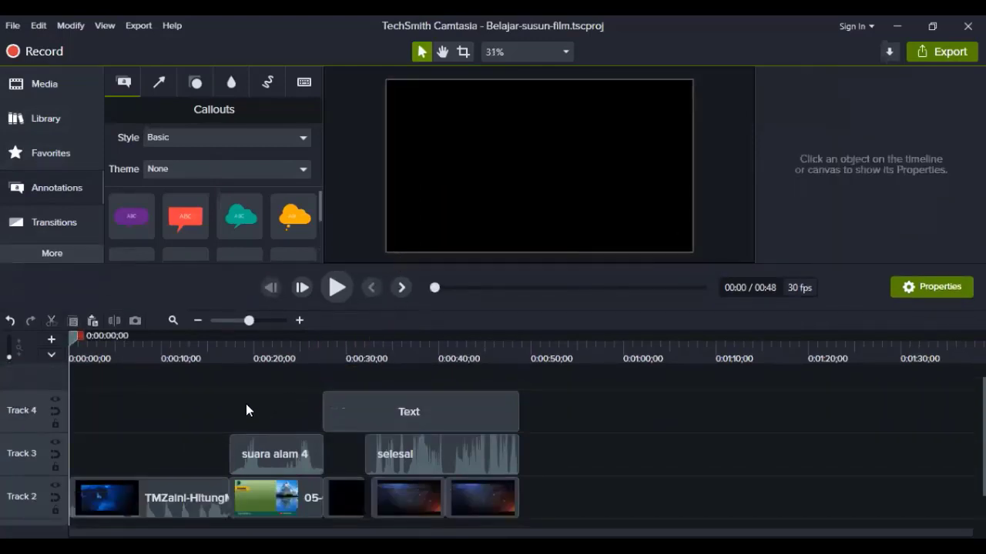
{"action": "scroll", "coordinate": [246, 402], "scroll_direction": "down", "scroll_amount": 1}
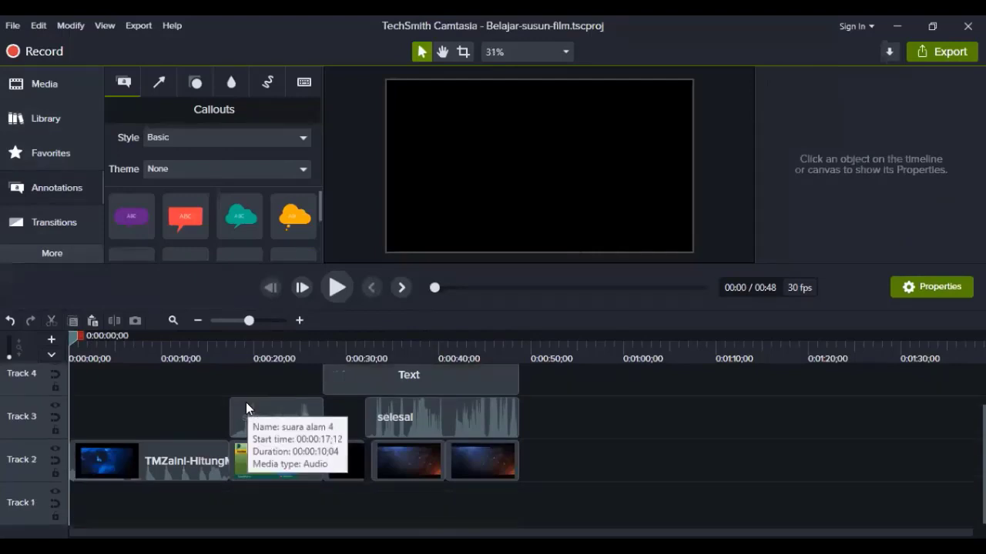
{"action": "scroll", "coordinate": [246, 402], "scroll_direction": "up", "scroll_amount": 1}
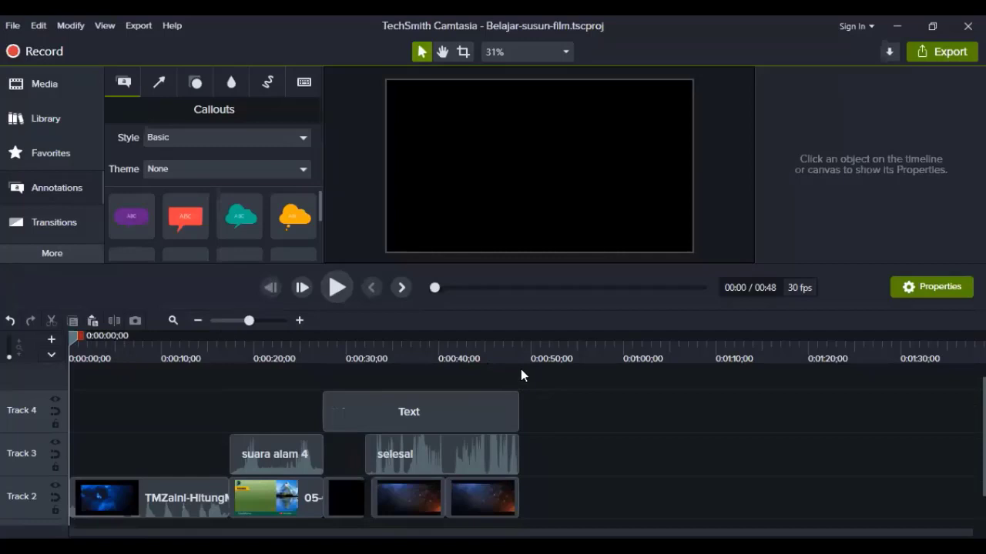
{"action": "left_click", "coordinate": [337, 287]}
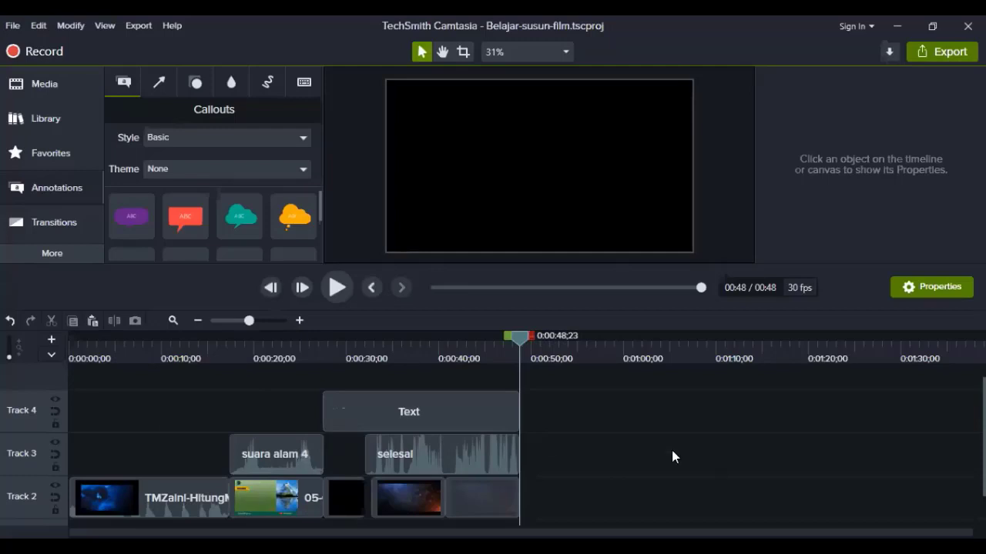
Move the countdown clip from Track 2 to Track 1, and shift the cover clip earlier on Track 2 so both end together
{"action": "scroll", "coordinate": [462, 462], "scroll_direction": "down", "scroll_amount": 1}
{"action": "left_click", "coordinate": [288, 461]}
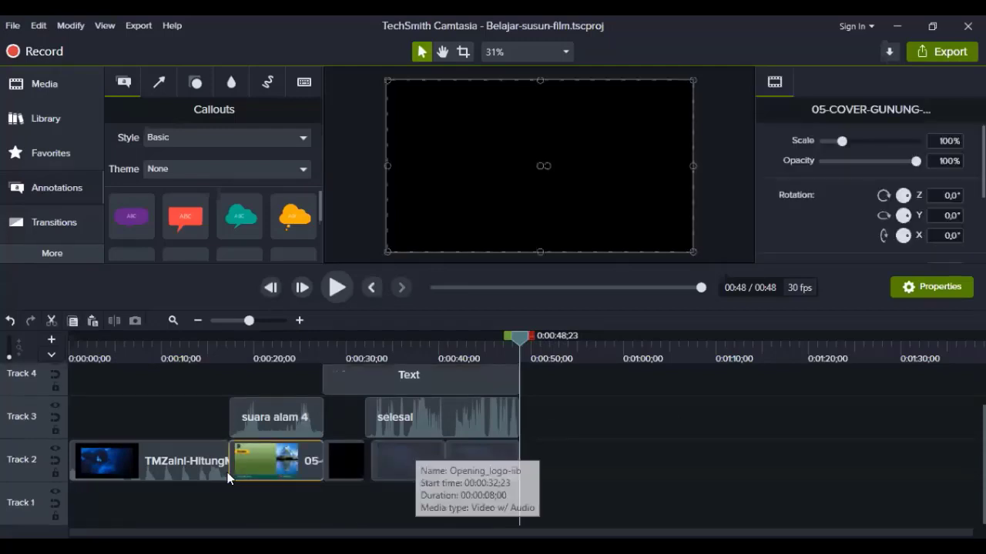
{"action": "left_click", "coordinate": [351, 466]}
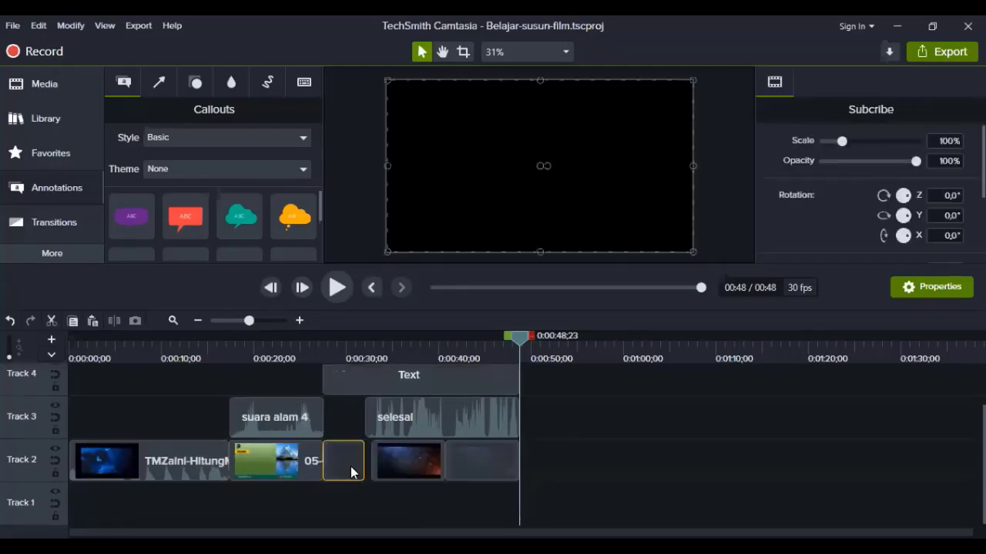
{"action": "left_click", "coordinate": [246, 466]}
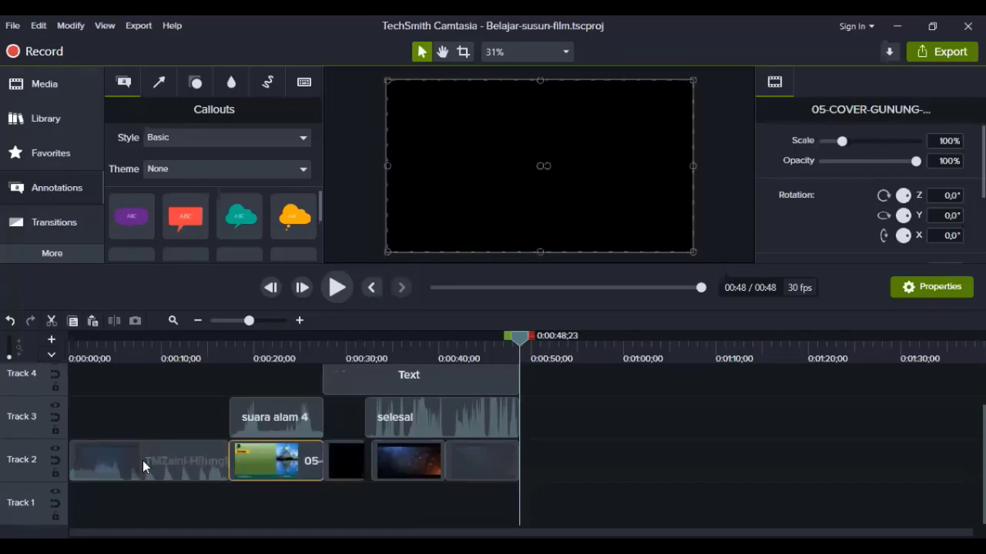
{"action": "left_click", "coordinate": [143, 460]}
{"action": "left_click", "coordinate": [273, 463]}
{"action": "mouse_move", "coordinate": [275, 482]}
{"action": "left_mouse_down"}
{"action": "mouse_move", "coordinate": [271, 506]}
{"action": "mouse_move", "coordinate": [282, 479]}
{"action": "left_mouse_up"}
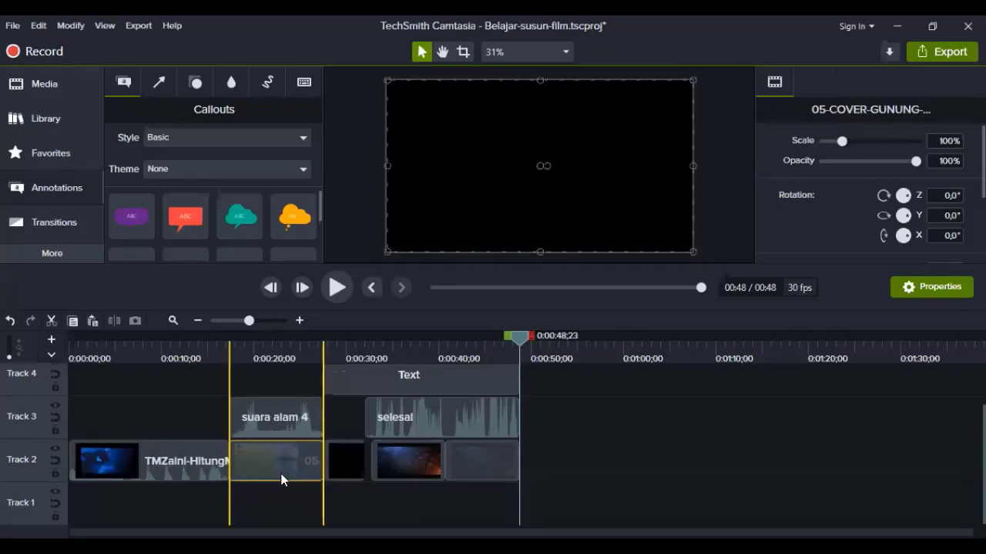
{"action": "left_click_drag", "start_coordinate": [188, 465], "coordinate": [188, 500]}
{"action": "left_click_drag", "start_coordinate": [260, 460], "coordinate": [170, 453]}
Play back the overlapping countdown and cover clips from the start of the timeline
{"action": "left_click_drag", "start_coordinate": [520, 341], "coordinate": [54, 377]}
{"action": "left_click", "coordinate": [340, 293]}
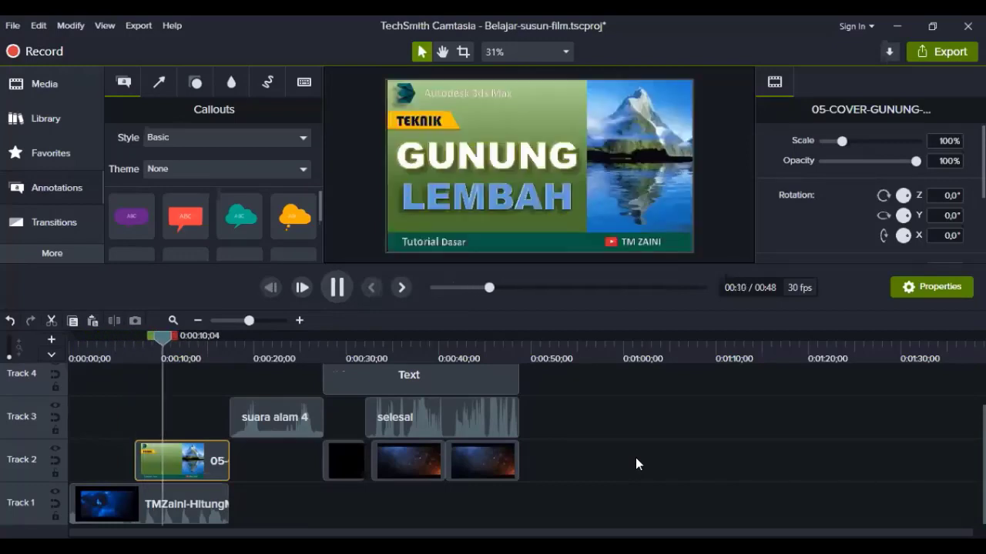
{"action": "left_click", "coordinate": [180, 335]}
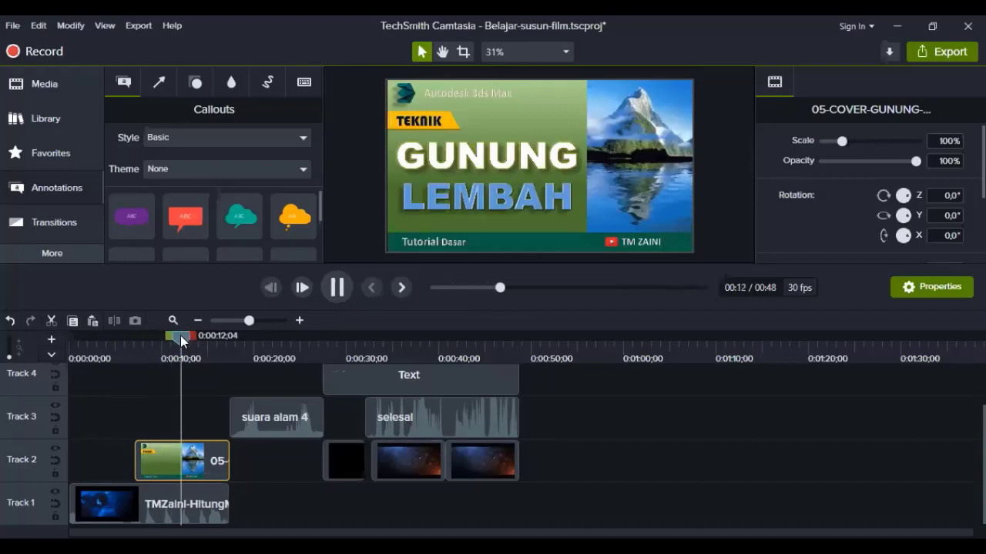
{"action": "left_click", "coordinate": [125, 344]}
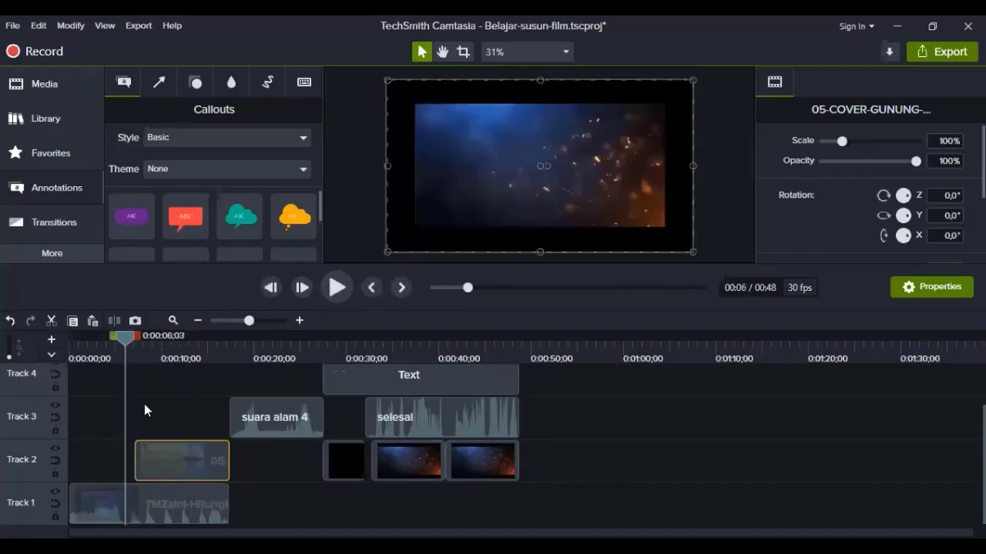
At 0:00:09;08, scale the cover clip to 32%, place it in the canvas's upper-right corner, and play the overlay back from the start
{"action": "left_click", "coordinate": [153, 344]}
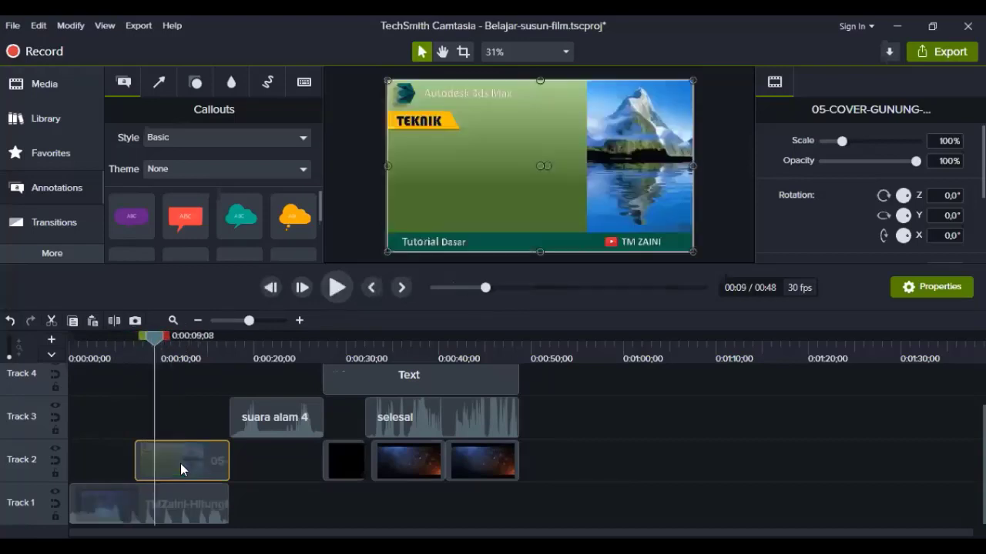
{"action": "left_click_drag", "start_coordinate": [387, 252], "coordinate": [471, 204]}
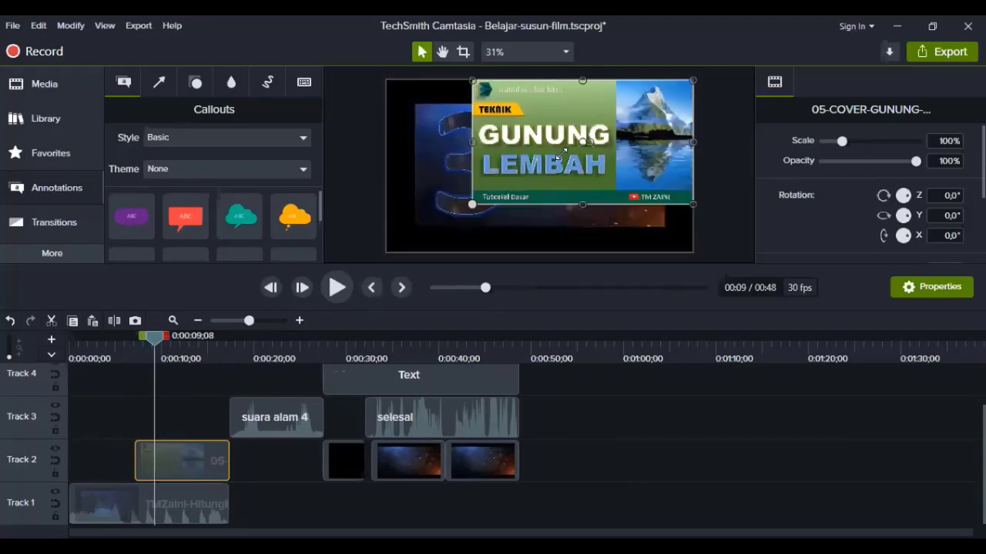
{"action": "left_click_drag", "start_coordinate": [615, 117], "coordinate": [656, 105]}
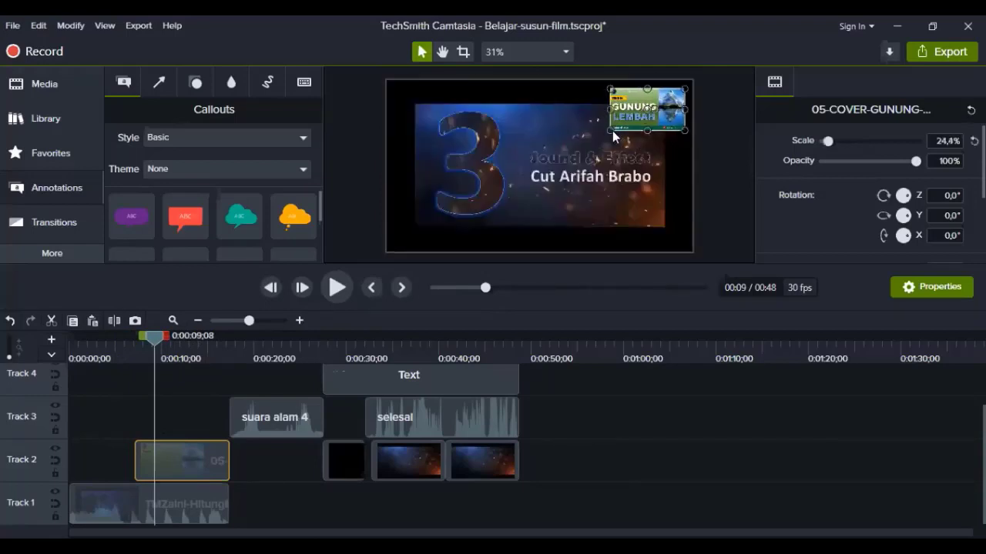
{"action": "left_click_drag", "start_coordinate": [593, 140], "coordinate": [589, 147]}
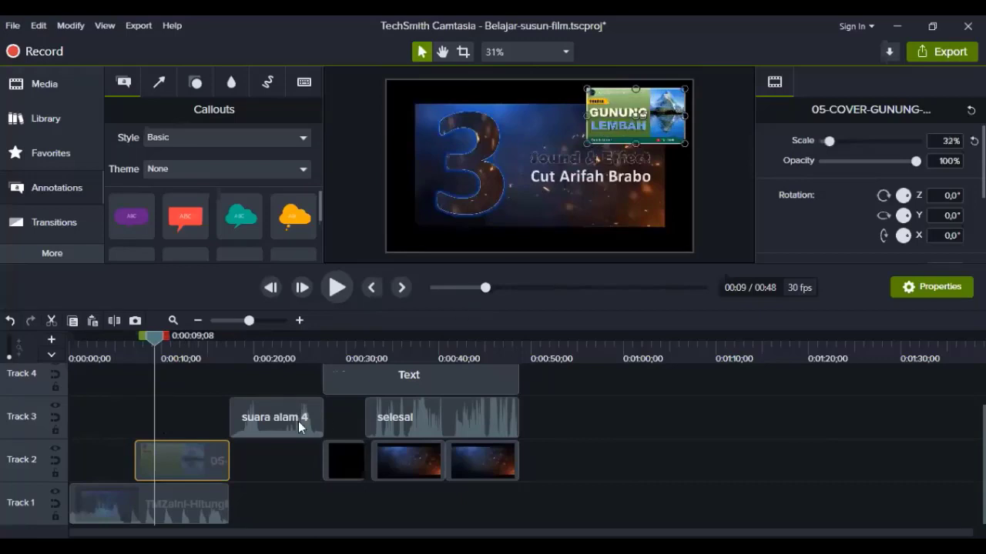
{"action": "left_click", "coordinate": [72, 357]}
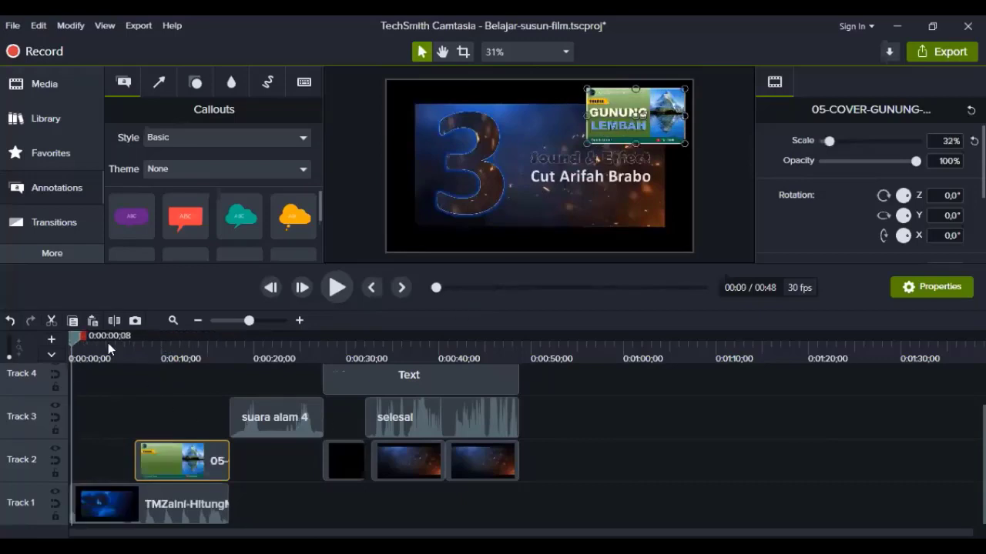
{"action": "left_click", "coordinate": [339, 289]}
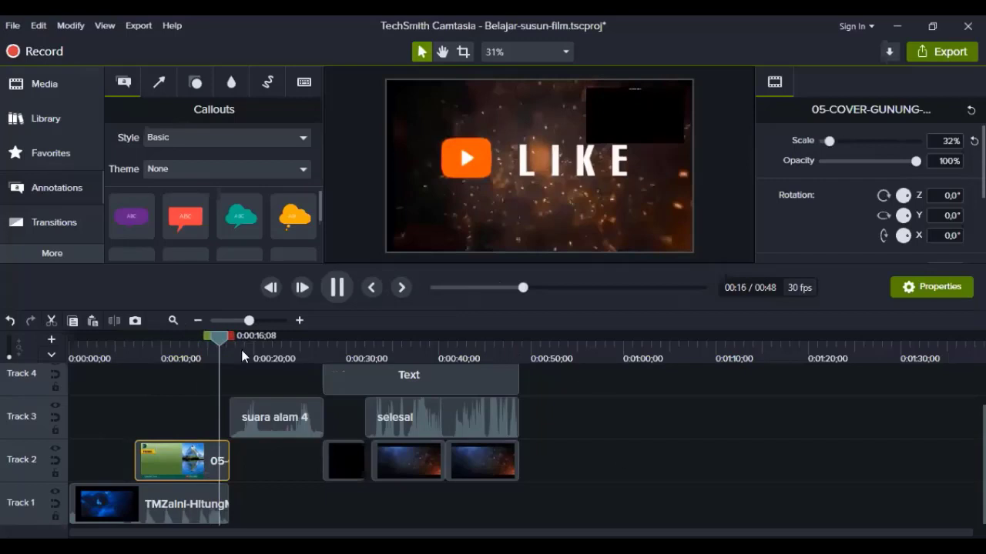
Move the text callout on Track 4 to start at 0:00:07;17, and trim its end to match the cover clip's end
{"action": "left_click", "coordinate": [137, 357]}
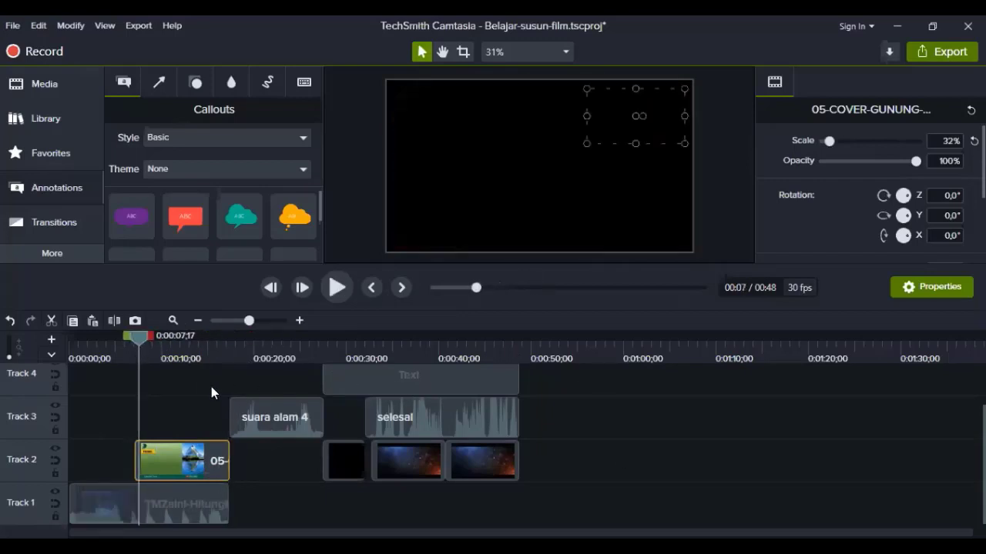
{"action": "left_click", "coordinate": [325, 375]}
{"action": "left_click_drag", "start_coordinate": [324, 383], "coordinate": [277, 384]}
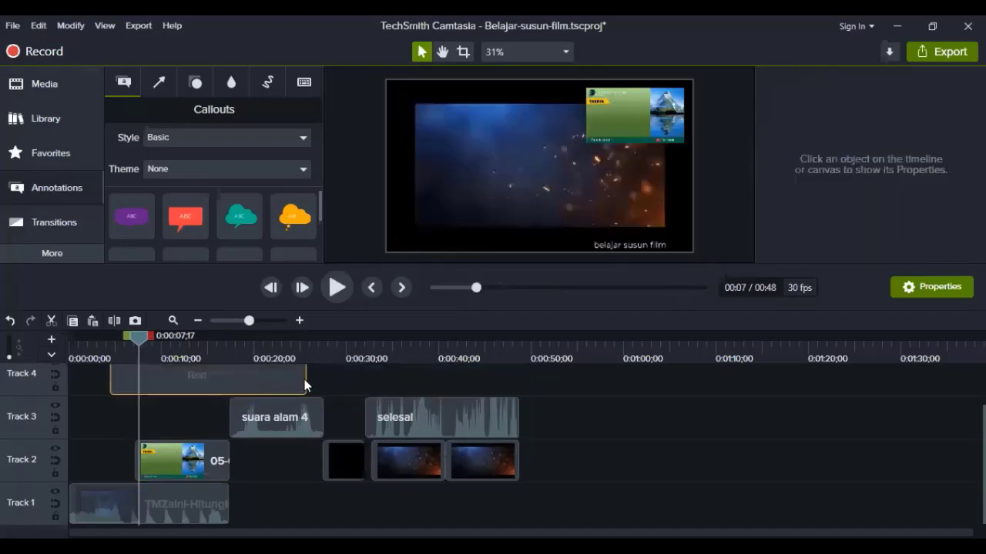
{"action": "left_click", "coordinate": [258, 372]}
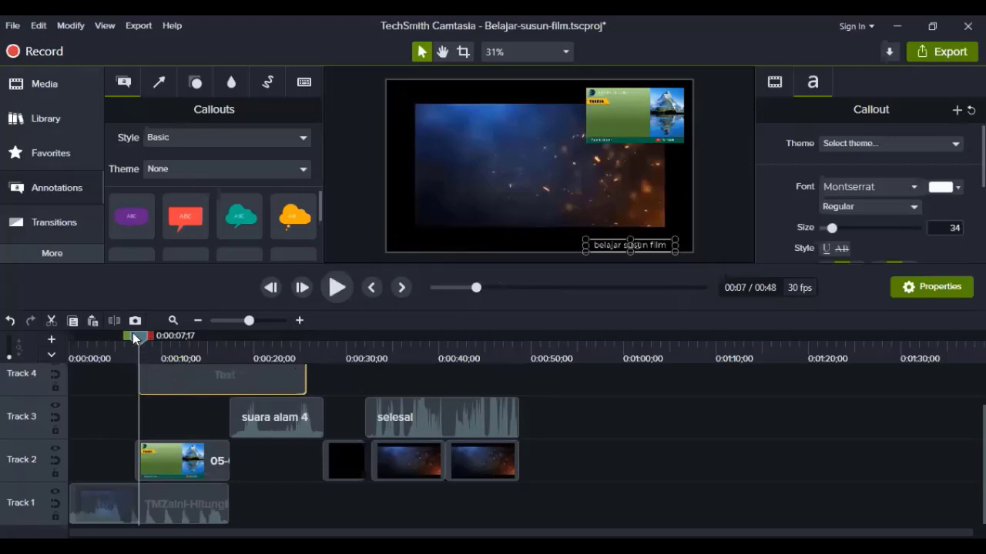
{"action": "left_click", "coordinate": [106, 336]}
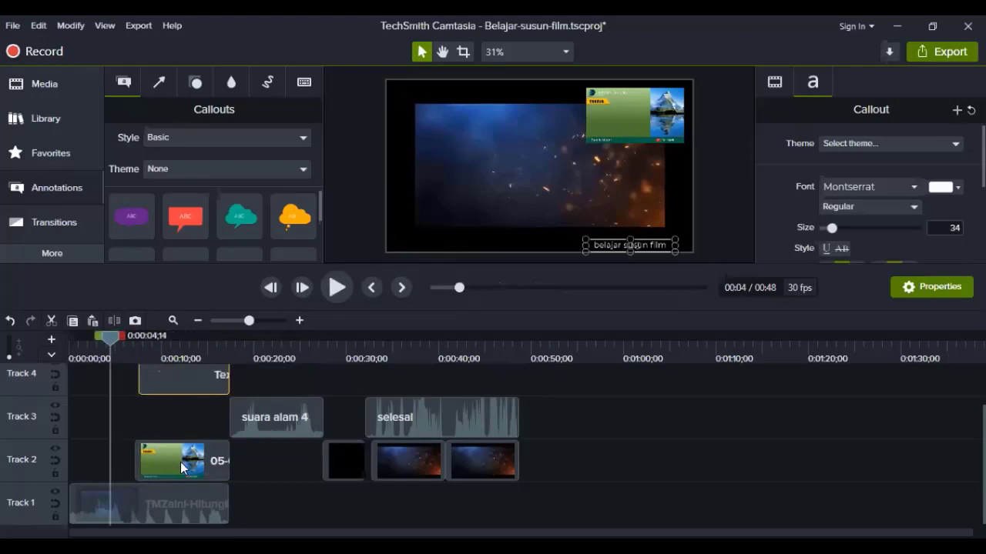
Move the cover clip up to Track 3 and the countdown clip up to Track 2
{"action": "left_click_drag", "start_coordinate": [182, 467], "coordinate": [180, 416]}
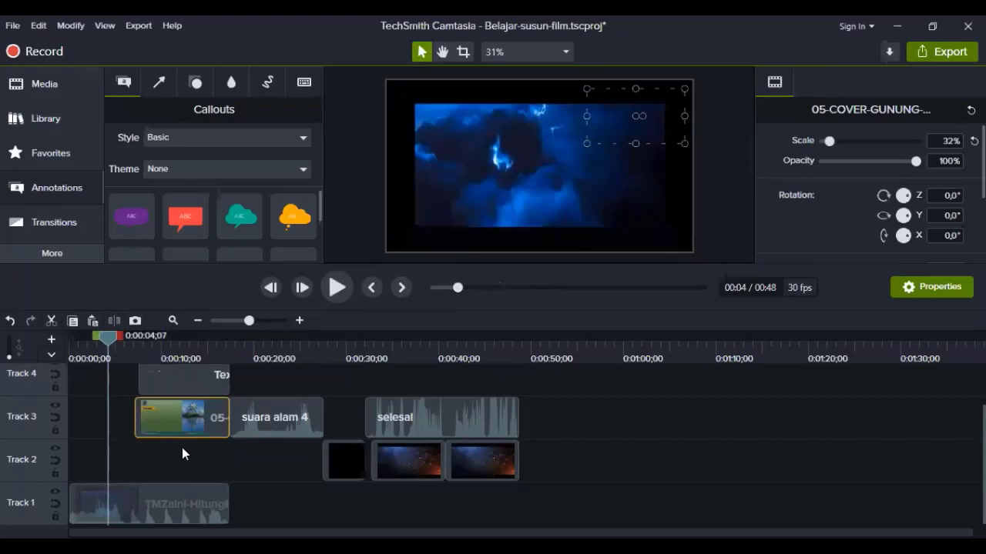
{"action": "left_click_drag", "start_coordinate": [183, 504], "coordinate": [192, 460]}
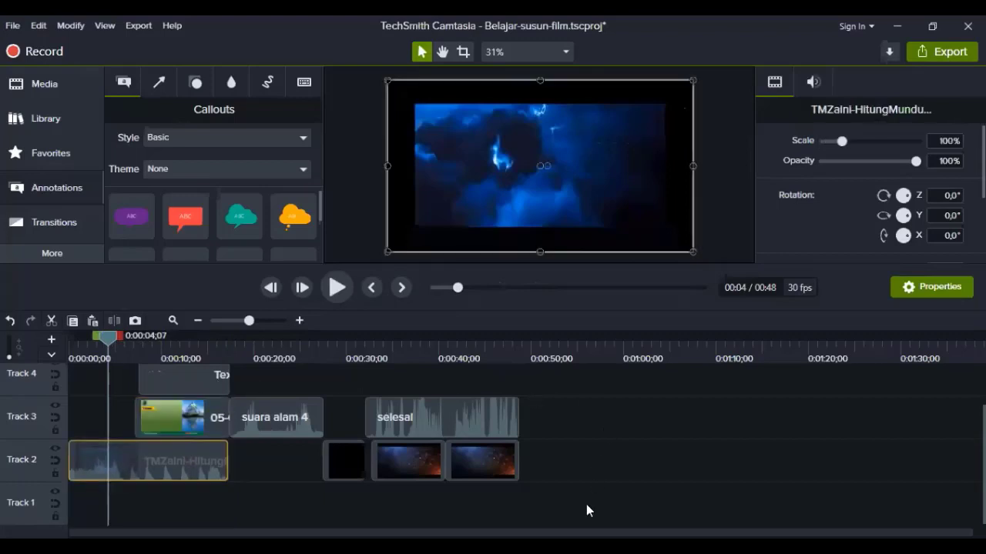
Try the text callout on Track 1 beneath the countdown clip, play the section, and return the callout to Track 4
{"action": "left_click_drag", "start_coordinate": [208, 379], "coordinate": [205, 504]}
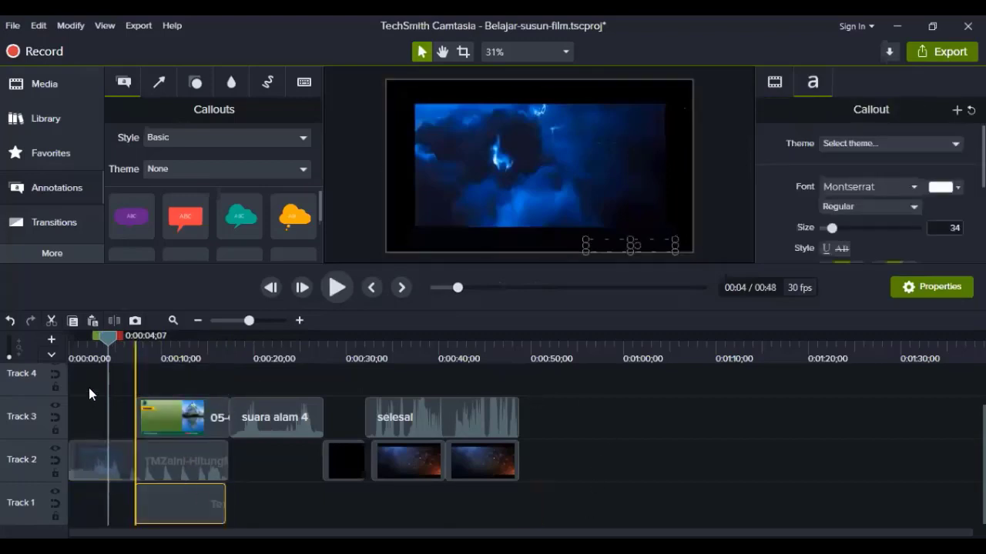
{"action": "left_click", "coordinate": [329, 291]}
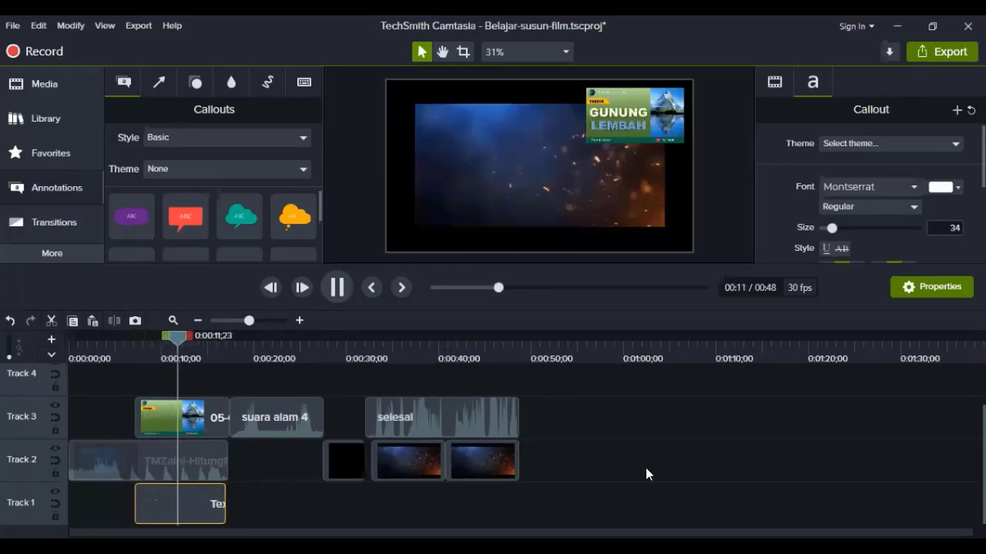
{"action": "left_click", "coordinate": [575, 470]}
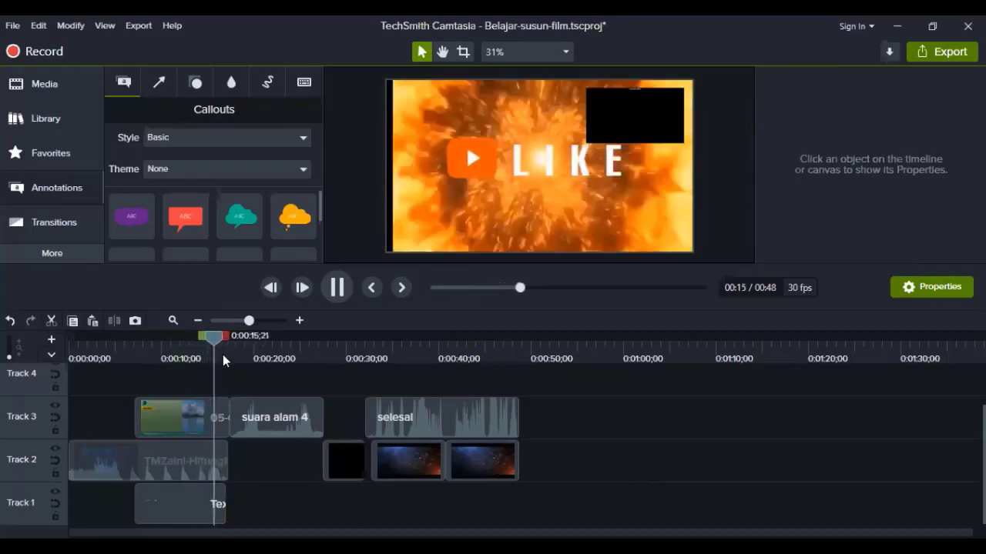
{"action": "left_click_drag", "start_coordinate": [221, 338], "coordinate": [206, 339]}
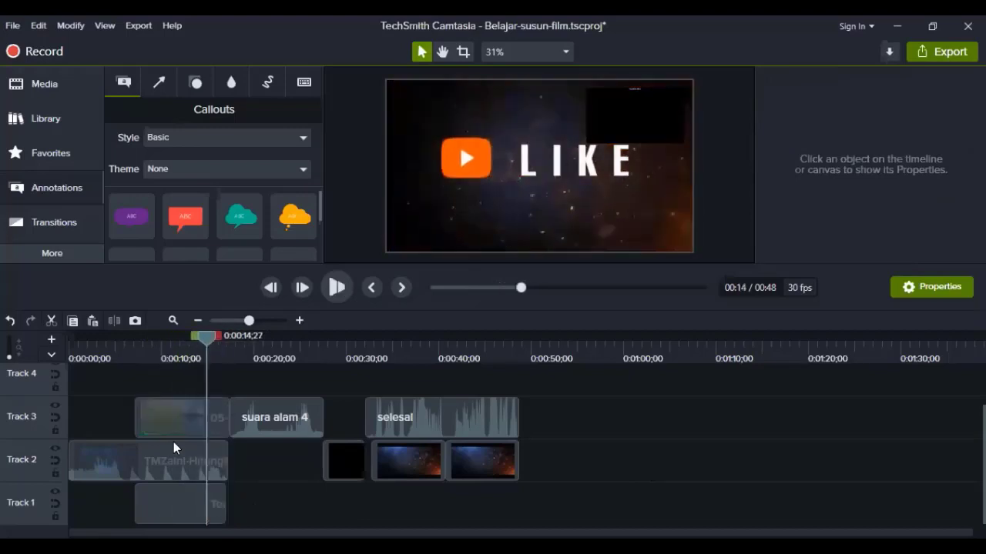
{"action": "left_click_drag", "start_coordinate": [194, 502], "coordinate": [600, 385]}
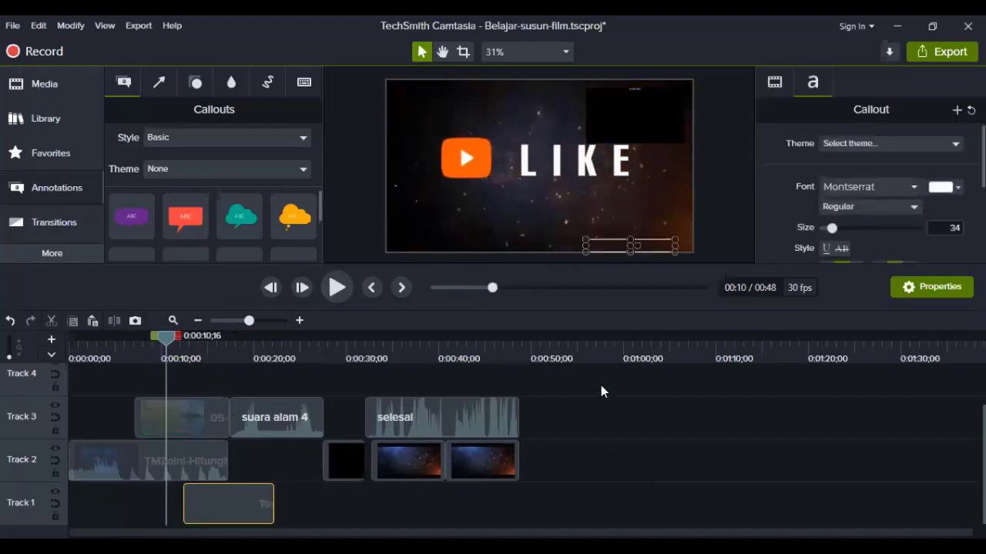
{"action": "left_click_drag", "start_coordinate": [261, 388], "coordinate": [199, 392]}
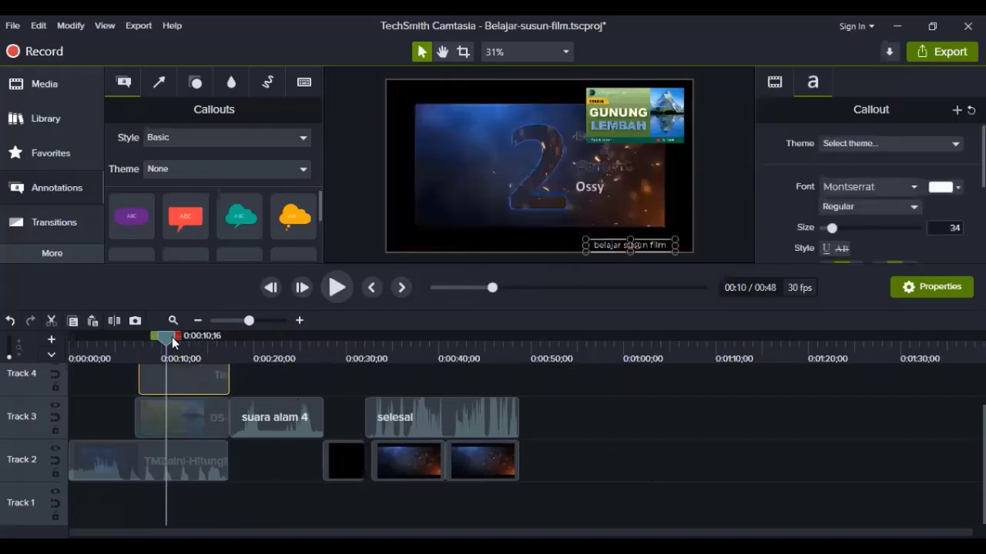
Play the overlay section with the text callout on Track 4, and put the playhead at 0:00:06;24
{"action": "left_click", "coordinate": [132, 339]}
{"action": "key", "text": "space"}
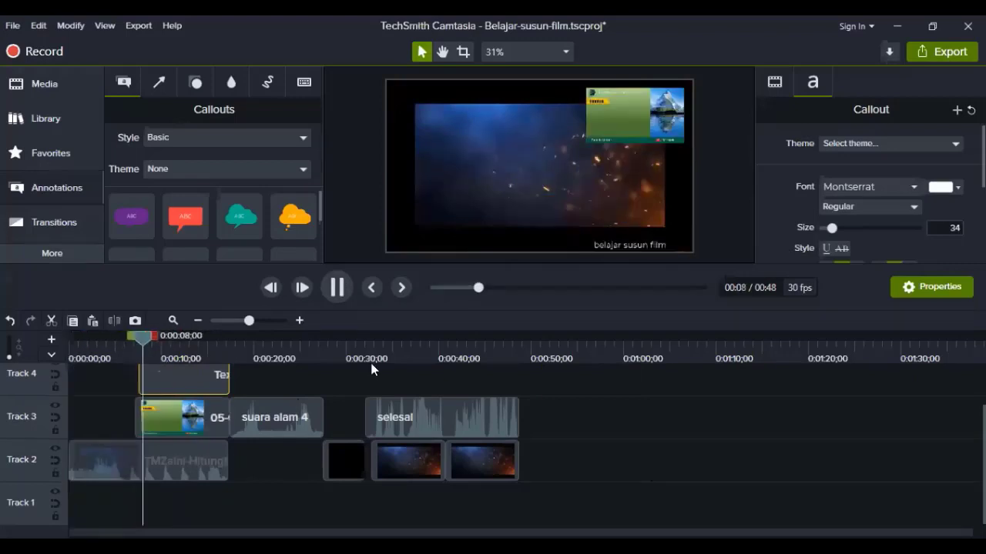
{"action": "left_click", "coordinate": [128, 354]}
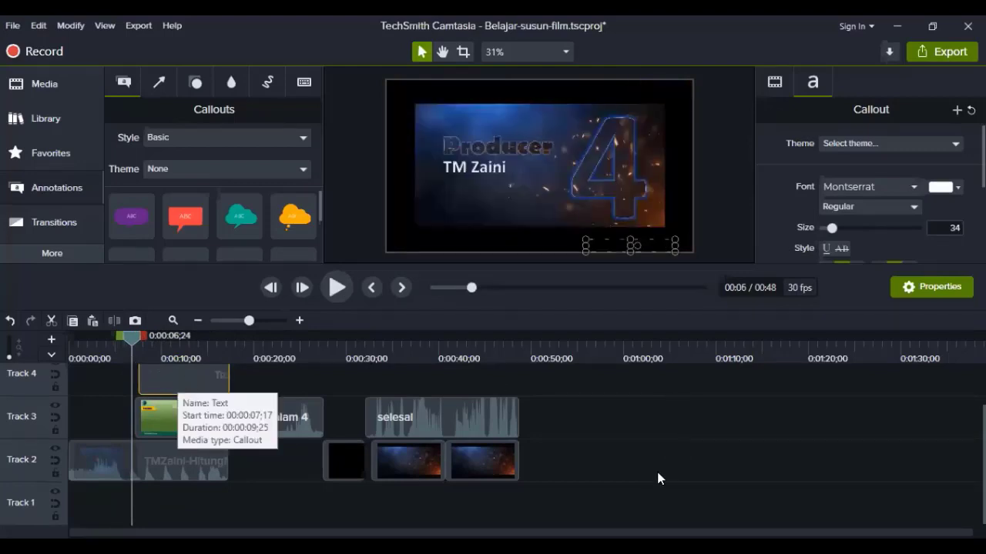
Move the text callout past the last clip on Track 4, return it above the cover clip, and play the section
{"action": "left_click_drag", "start_coordinate": [657, 479], "coordinate": [254, 497]}
{"action": "left_click_drag", "start_coordinate": [554, 374], "coordinate": [554, 376]}
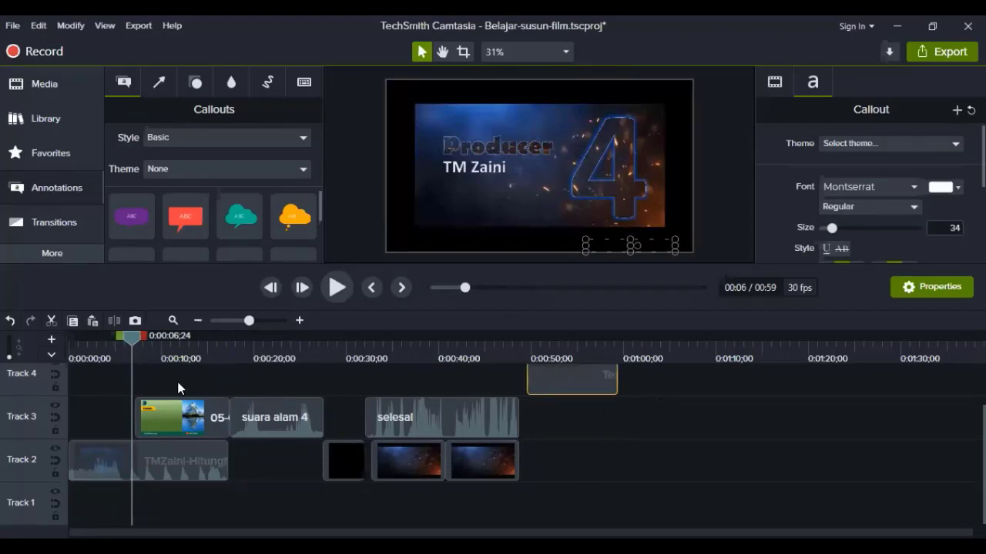
{"action": "left_click_drag", "start_coordinate": [177, 388], "coordinate": [166, 385]}
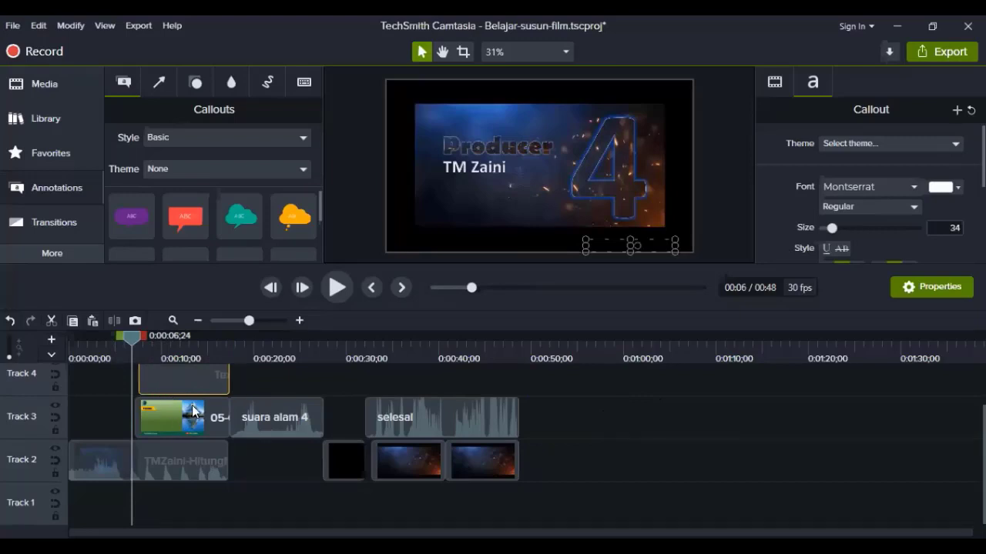
{"action": "left_click", "coordinate": [339, 288]}
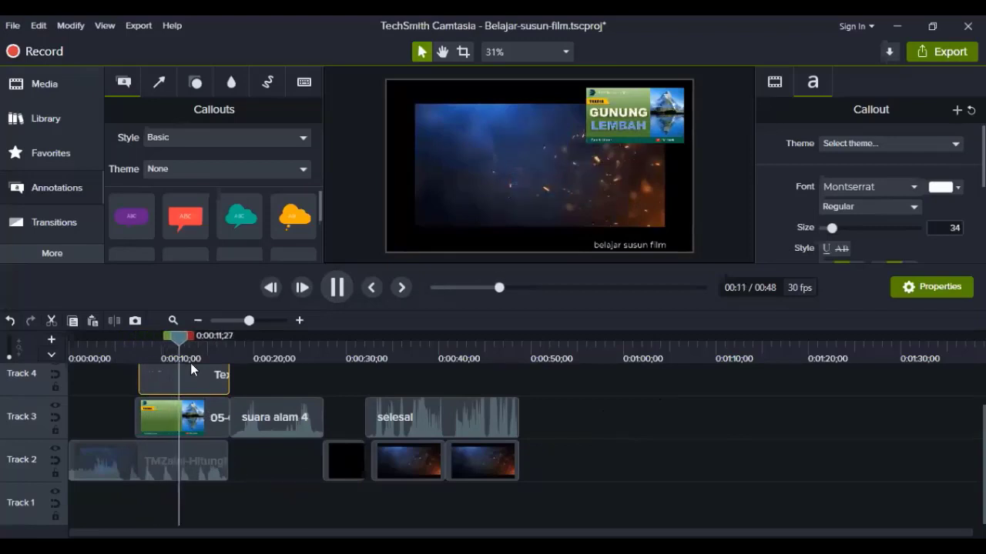
Play from 0:00:05;13 with the text callout placed on Track 1 under the countdown clip, and return the callout to Track 4
{"action": "left_click_drag", "start_coordinate": [190, 337], "coordinate": [117, 353]}
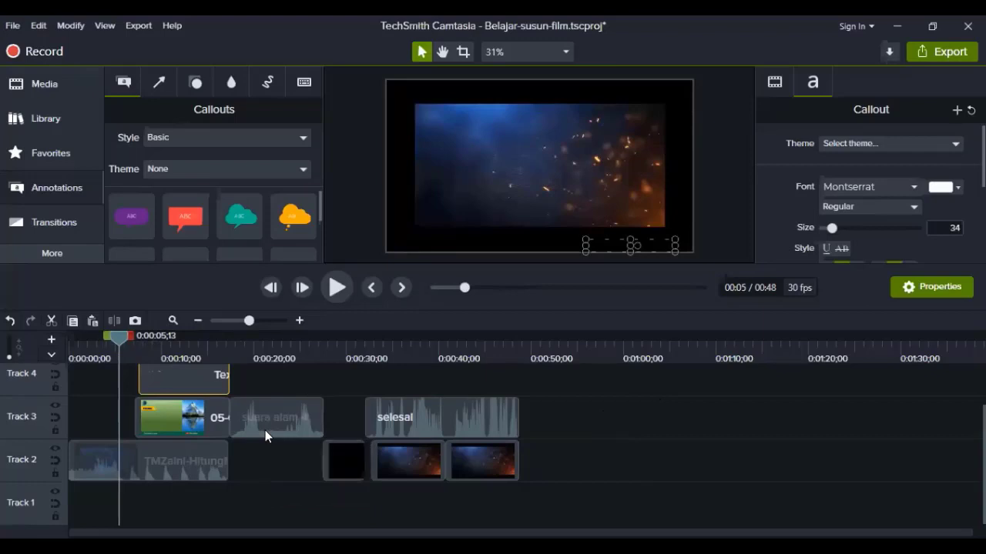
{"action": "left_click_drag", "start_coordinate": [203, 378], "coordinate": [206, 482]}
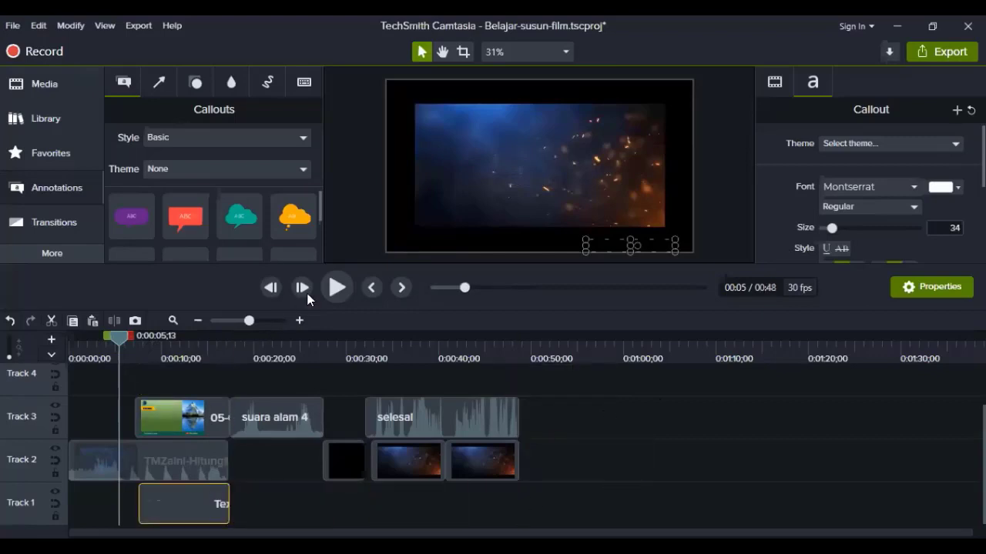
{"action": "left_click", "coordinate": [337, 287]}
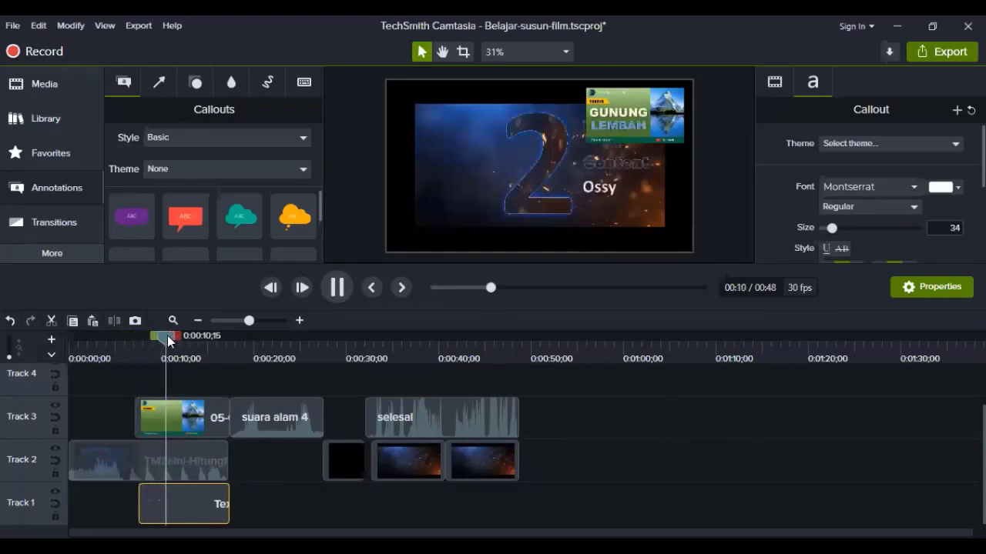
{"action": "left_click_drag", "start_coordinate": [167, 336], "coordinate": [132, 339]}
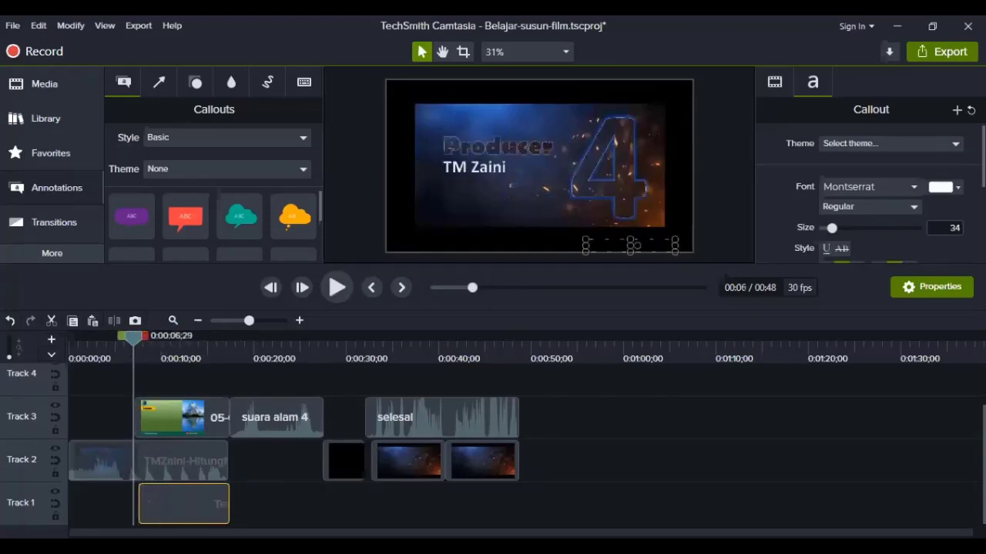
{"action": "left_click_drag", "start_coordinate": [588, 392], "coordinate": [189, 387]}
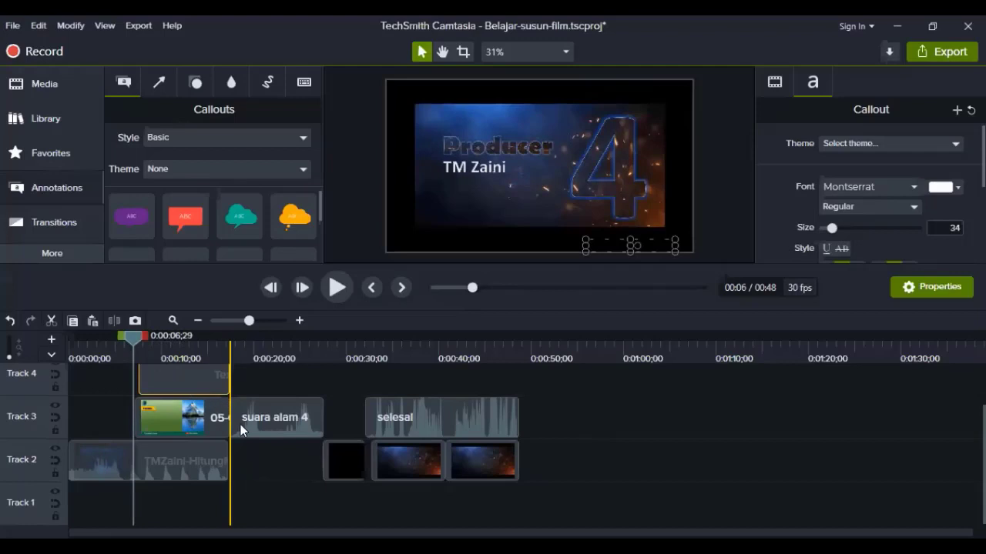
Play the layered countdown, cover and text clips from 0:00:06;29 to 0:00:17;13
{"action": "left_click_drag", "start_coordinate": [240, 424], "coordinate": [240, 424]}
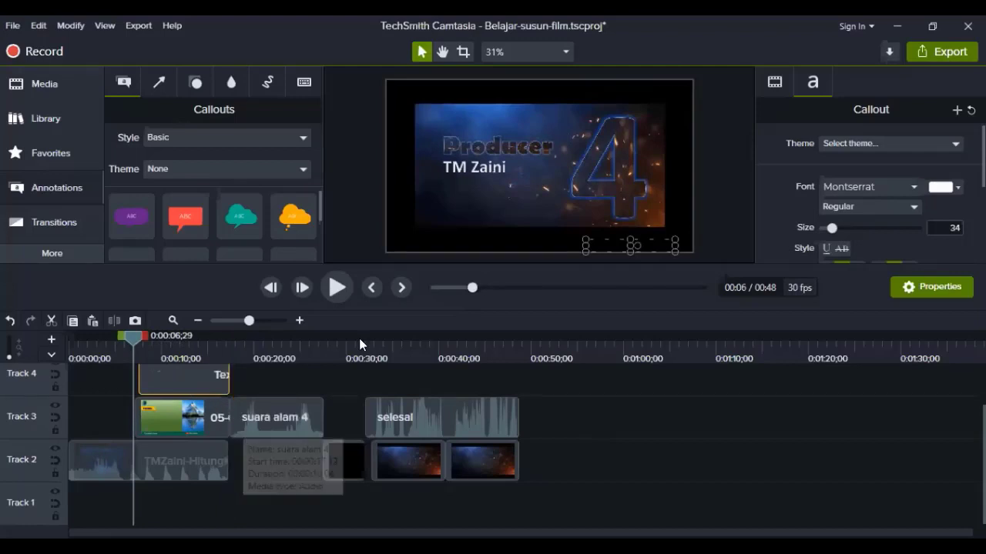
{"action": "left_click", "coordinate": [344, 293]}
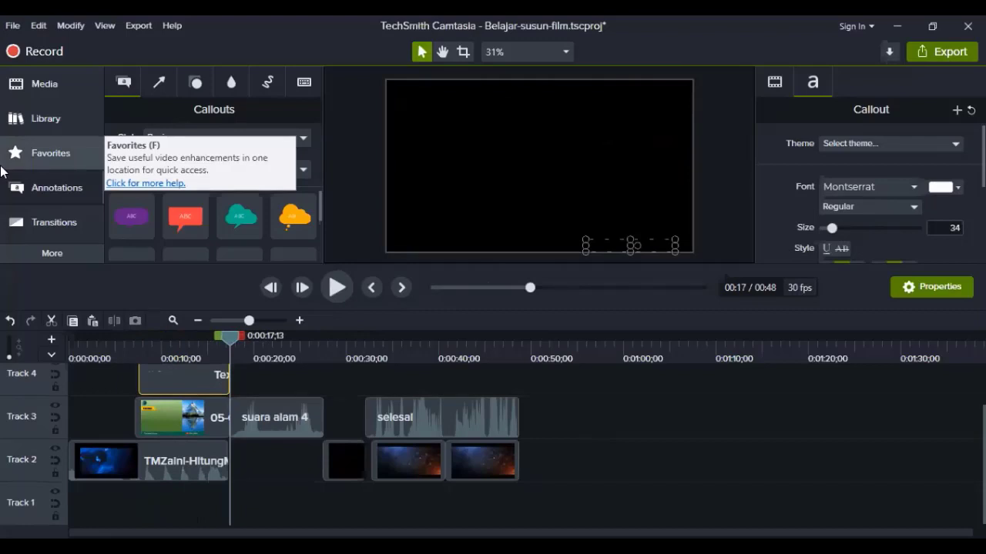
{"action": "left_click", "coordinate": [242, 471]}
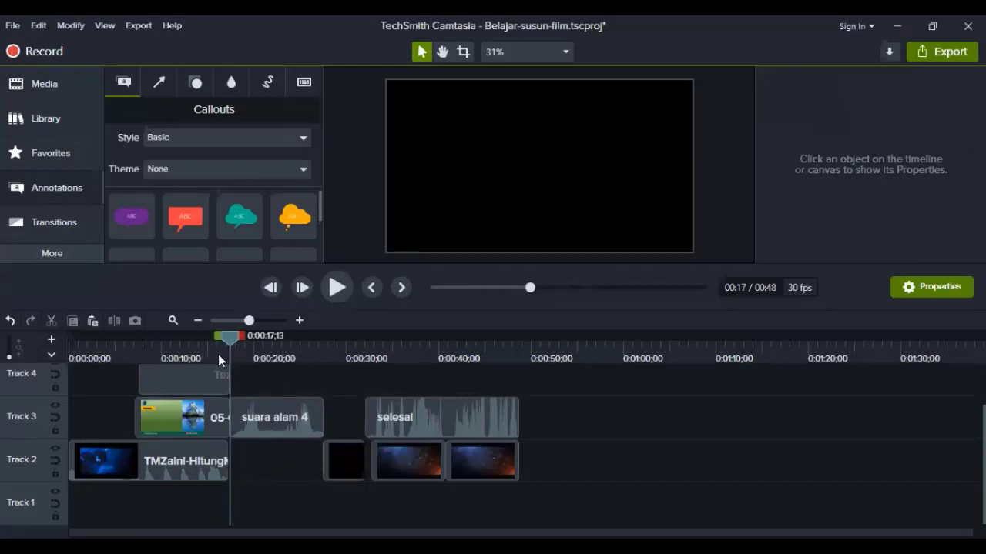
{"action": "left_click_drag", "start_coordinate": [227, 320], "coordinate": [249, 322]}
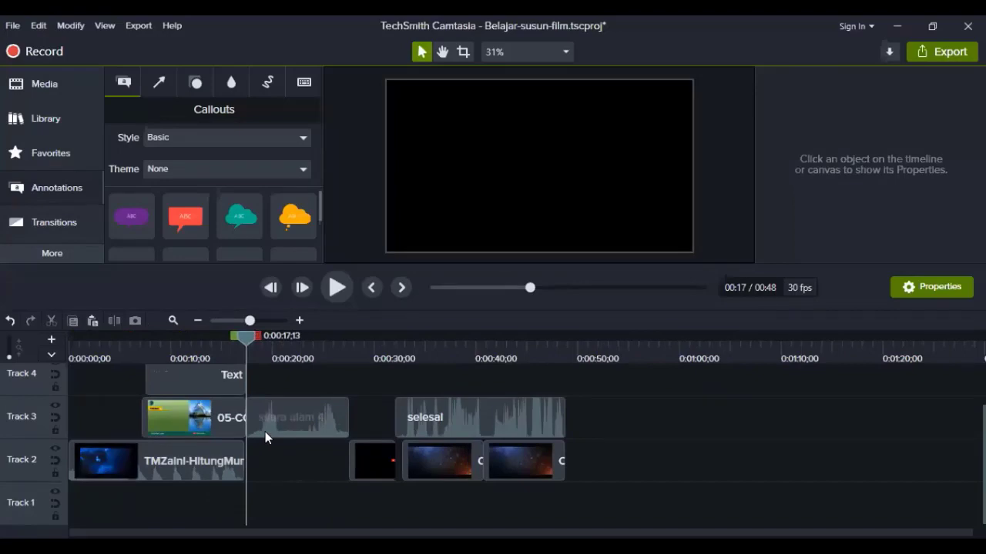